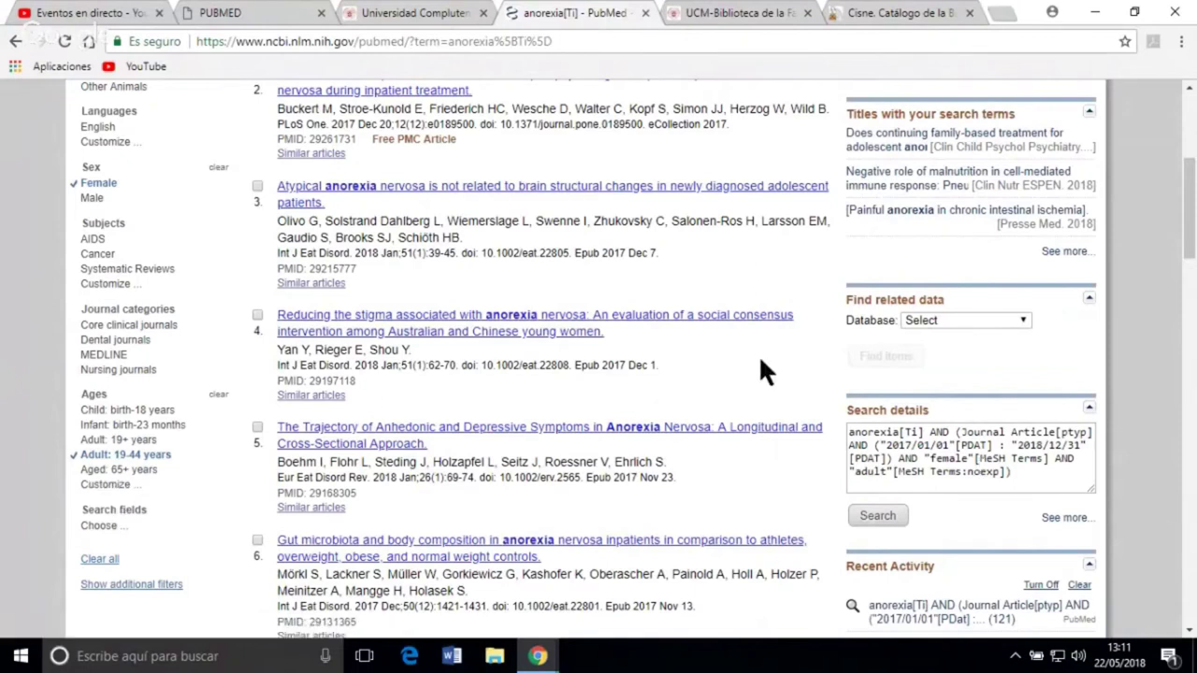
# Clear the anorexia[Ti] query from the search box and open PubMed's Advanced Search Builder
pyautogui.scroll(2, 772, 418)
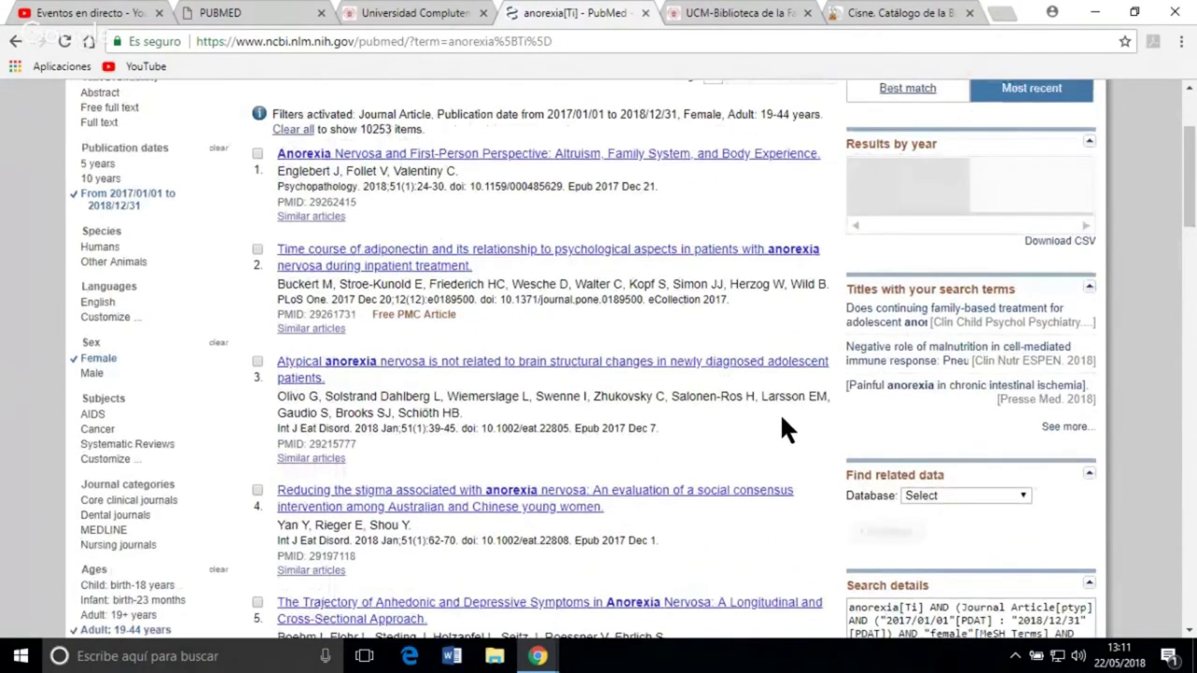
pyautogui.scroll(2, 780, 412)
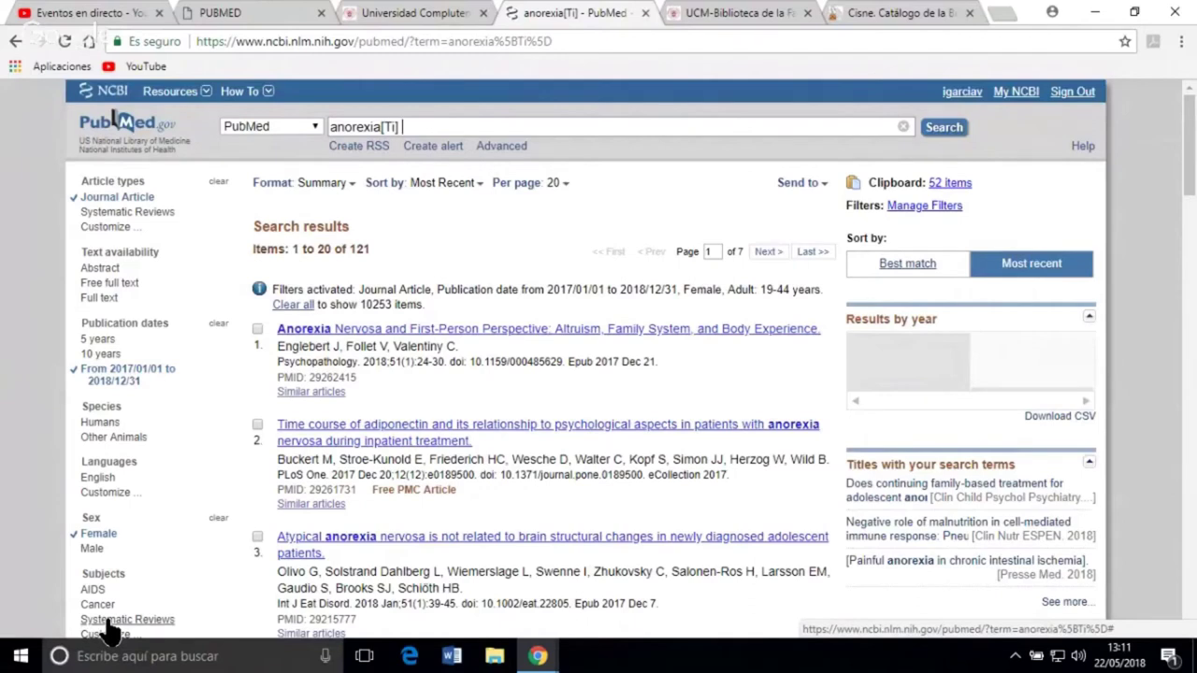
pyautogui.click(902, 126)
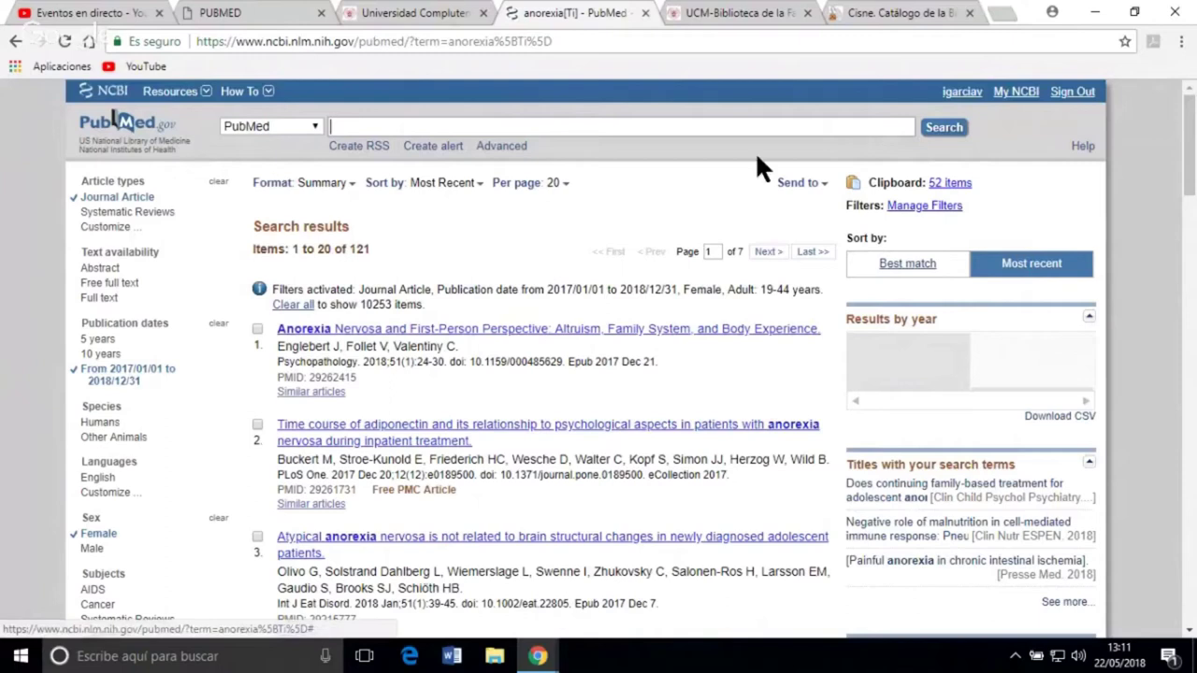
pyautogui.click(514, 147)
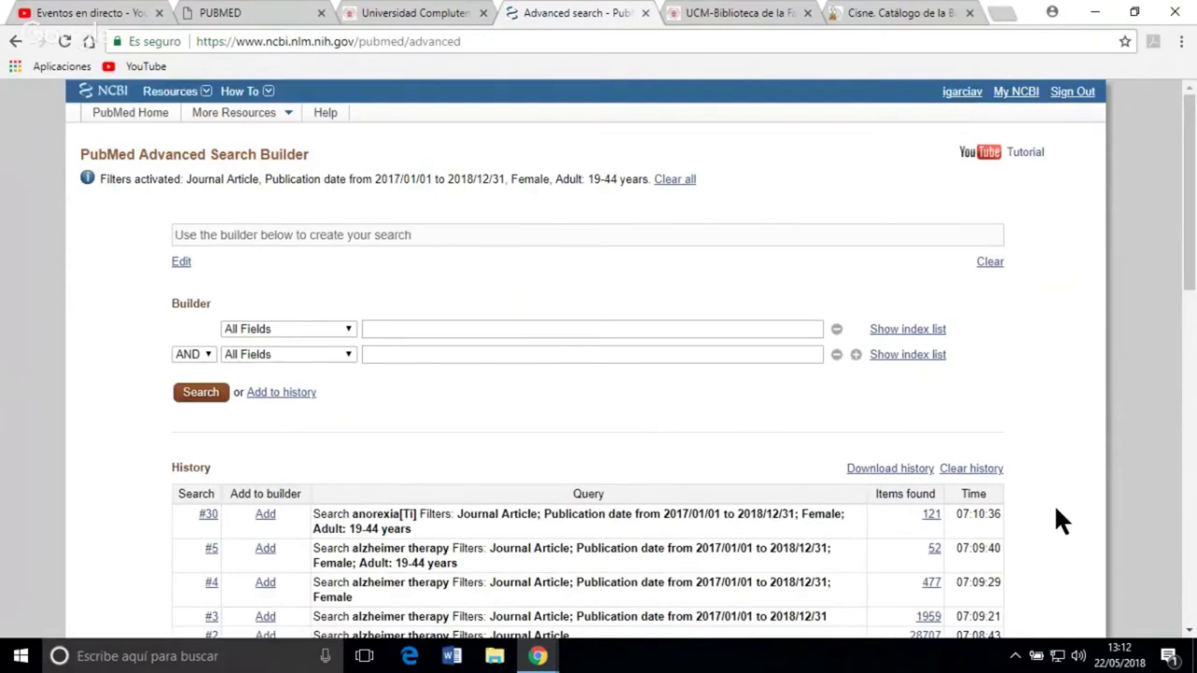
# Examine the Boolean operators and the searchable fields offered in the Advanced Search Builder
pyautogui.scroll(-1, 1054, 516)
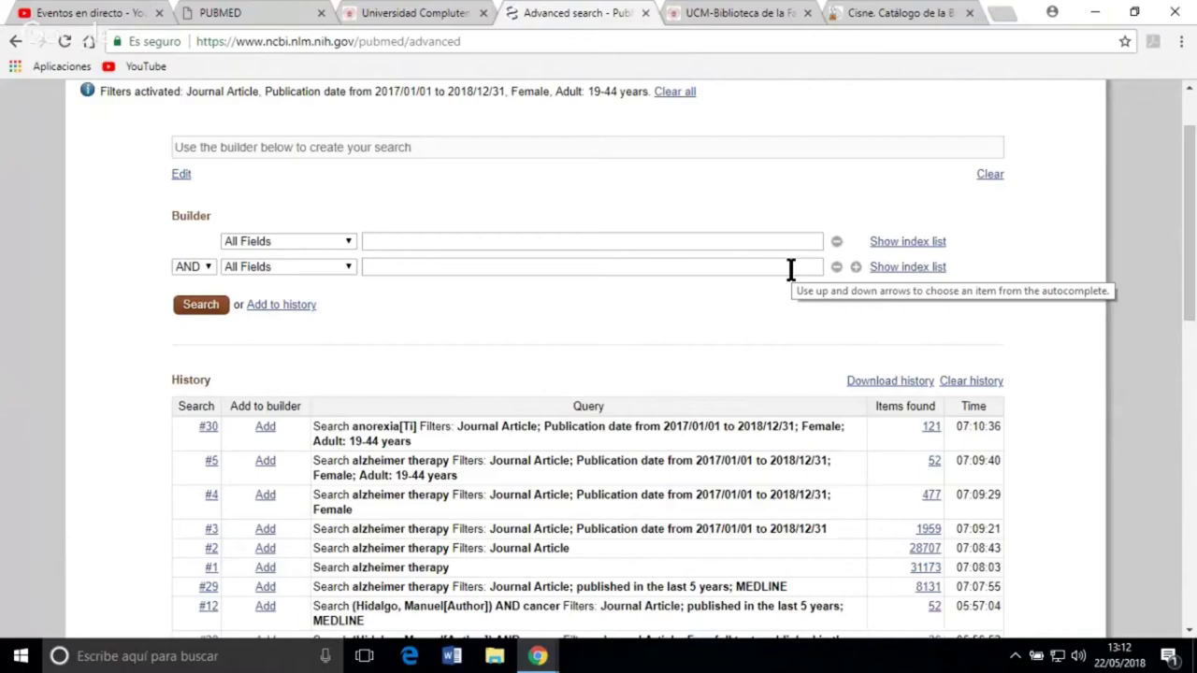
pyautogui.click(207, 261)
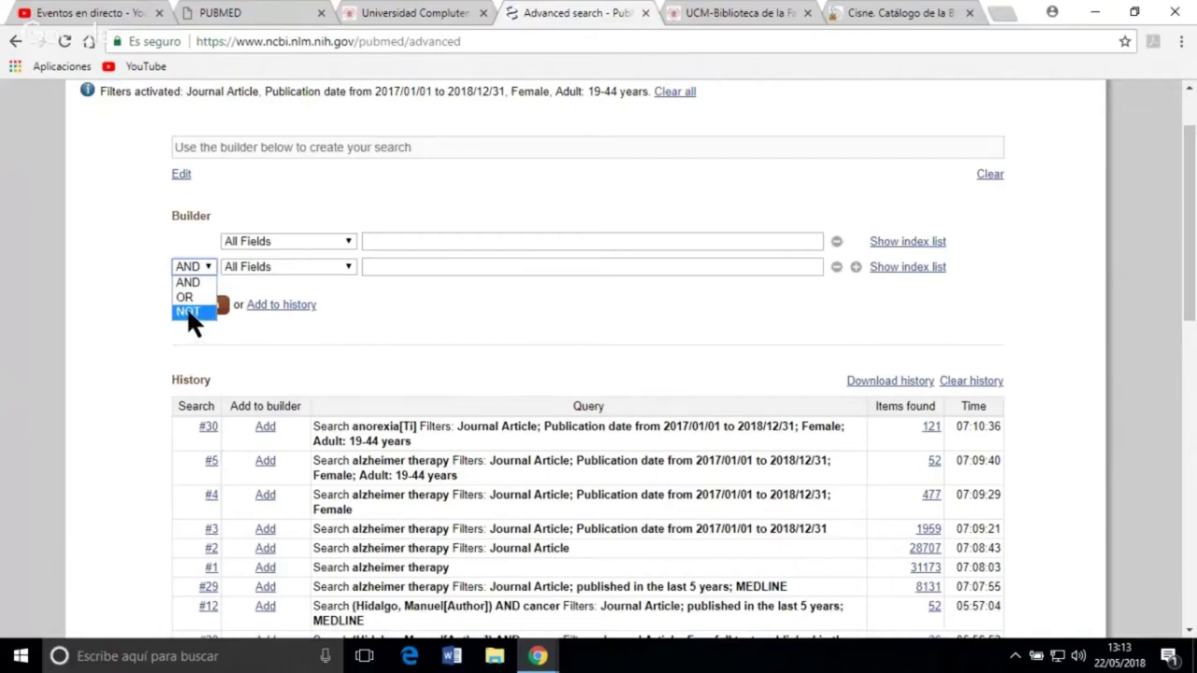
pyautogui.click(483, 315)
pyautogui.click(347, 239)
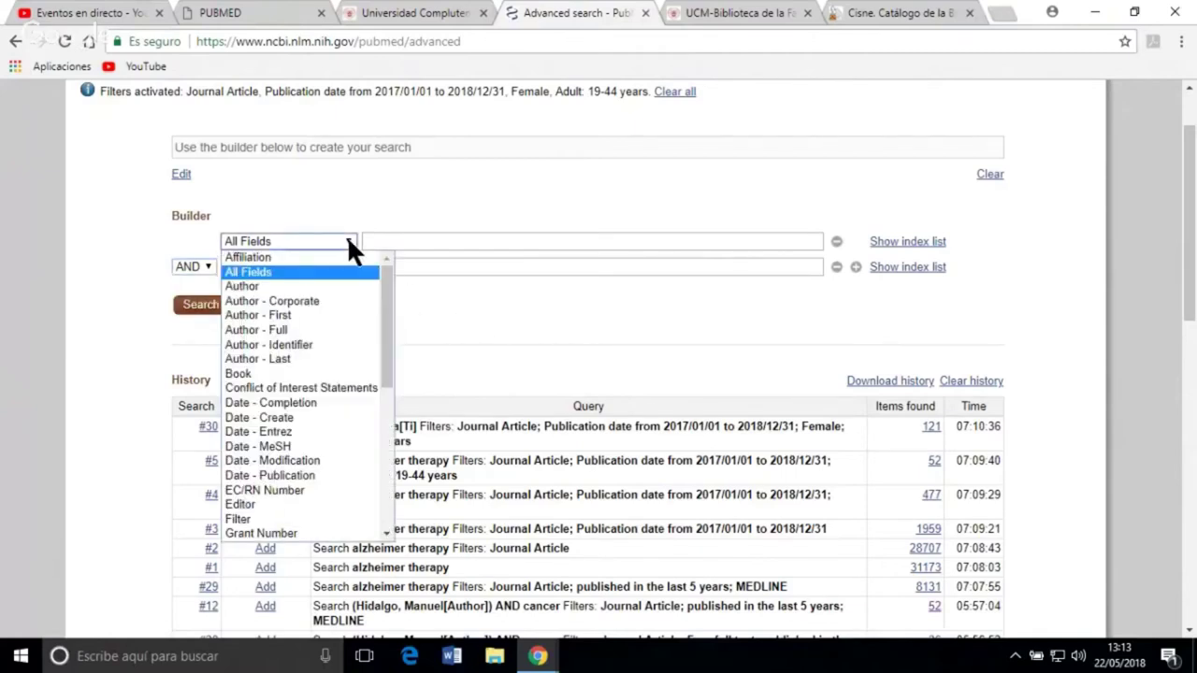
pyautogui.moveTo(384, 274)
pyautogui.mouseDown()
pyautogui.moveTo(392, 351)
pyautogui.moveTo(378, 462)
pyautogui.moveTo(388, 256)
pyautogui.mouseUp()
pyautogui.click(455, 315)
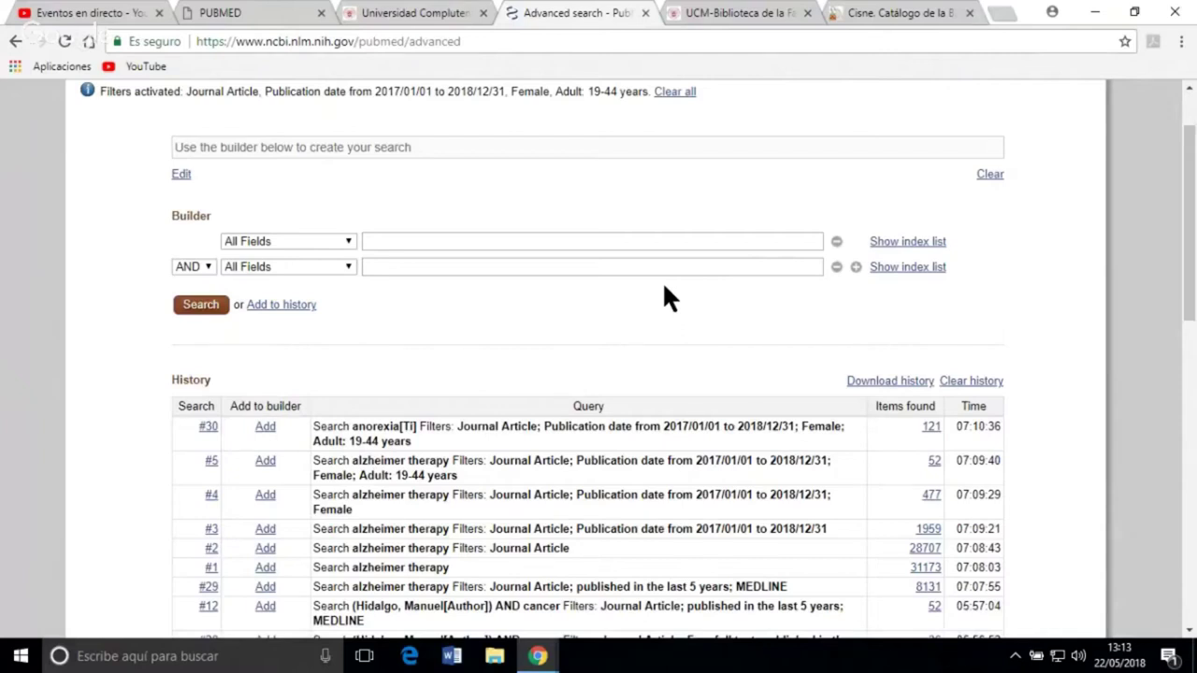
# Search for the suggested author's full name in the Author field, combined by AND with cancer in All Fields
pyautogui.click(347, 239)
pyautogui.click(306, 286)
pyautogui.click(412, 245)
pyautogui.write('Hi')
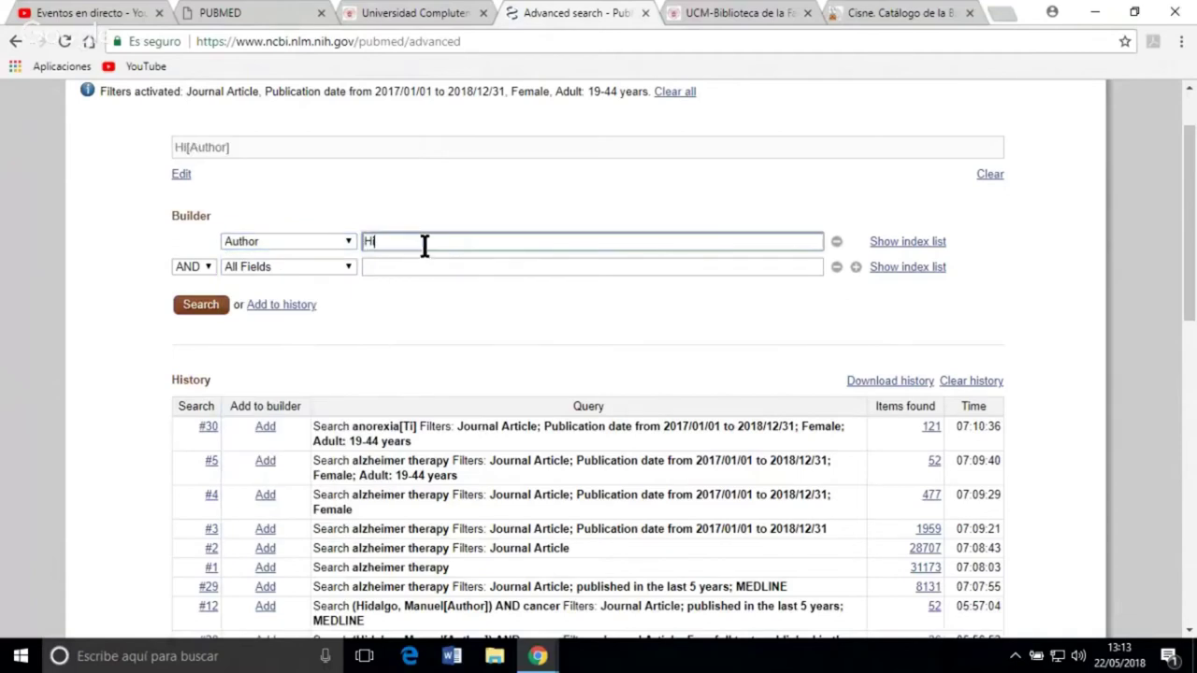
pyautogui.write('dalf')
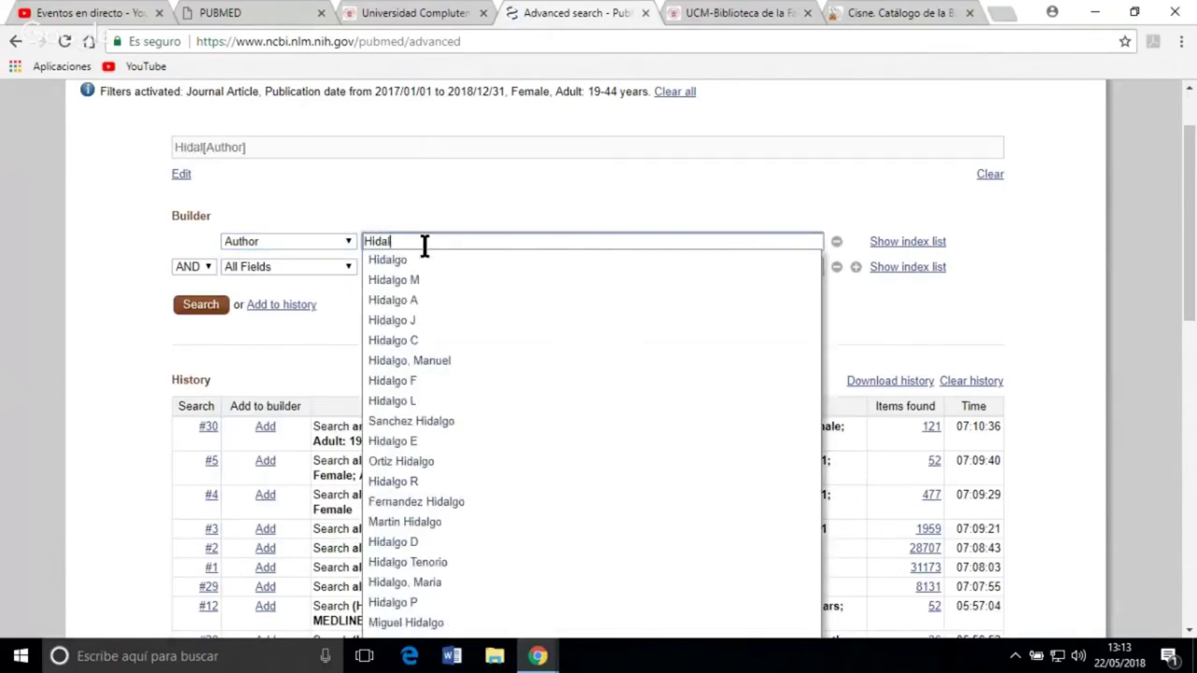
pyautogui.press('BackSpace')
pyautogui.write('go')
pyautogui.click(447, 362)
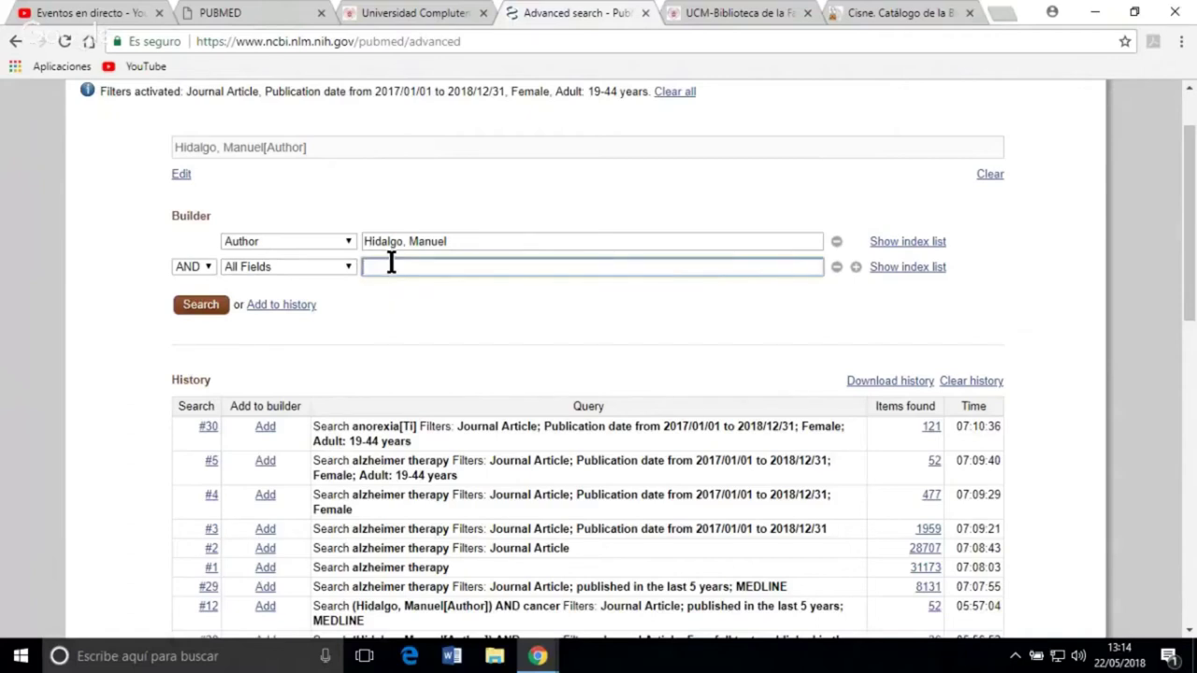
pyautogui.write('cancer')
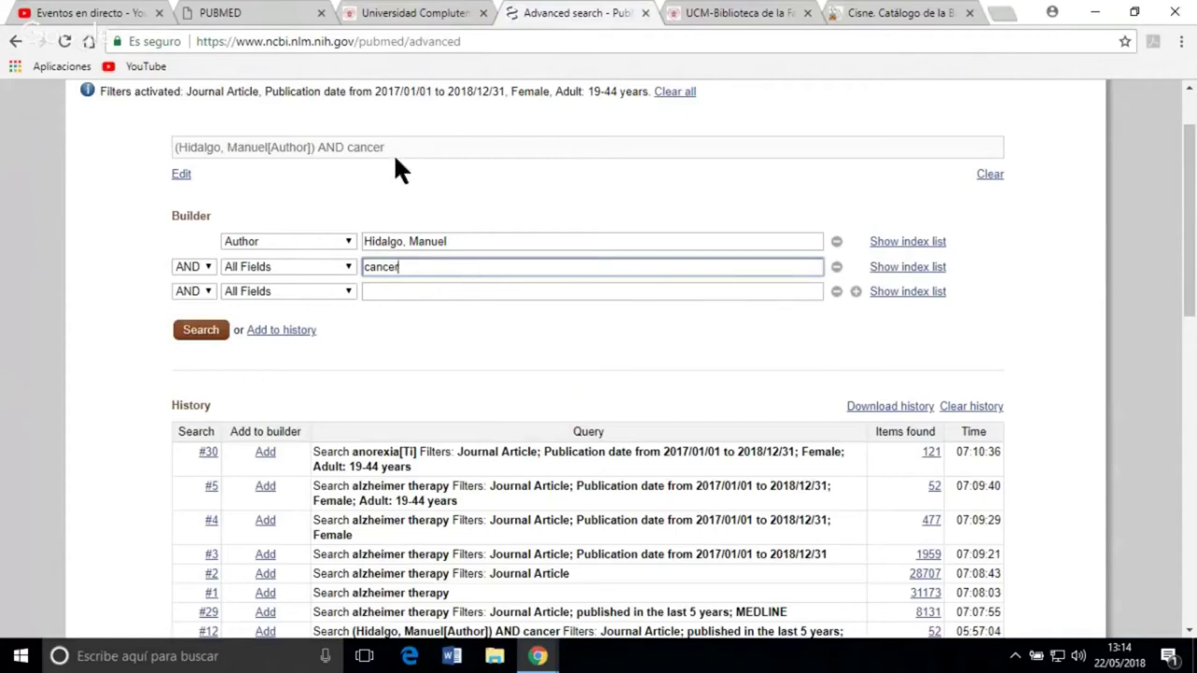
pyautogui.click(199, 332)
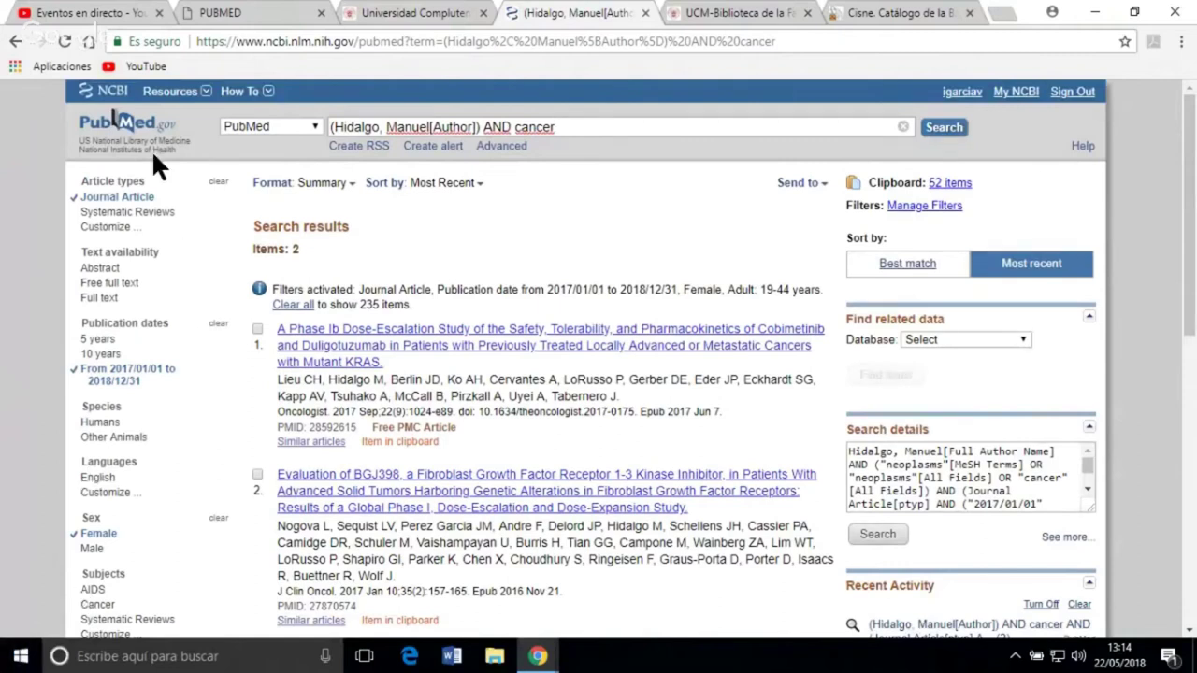
# Clear all active filters and limit the results to Journal Article published in the last 5 years
pyautogui.scroll(-1, 165, 629)
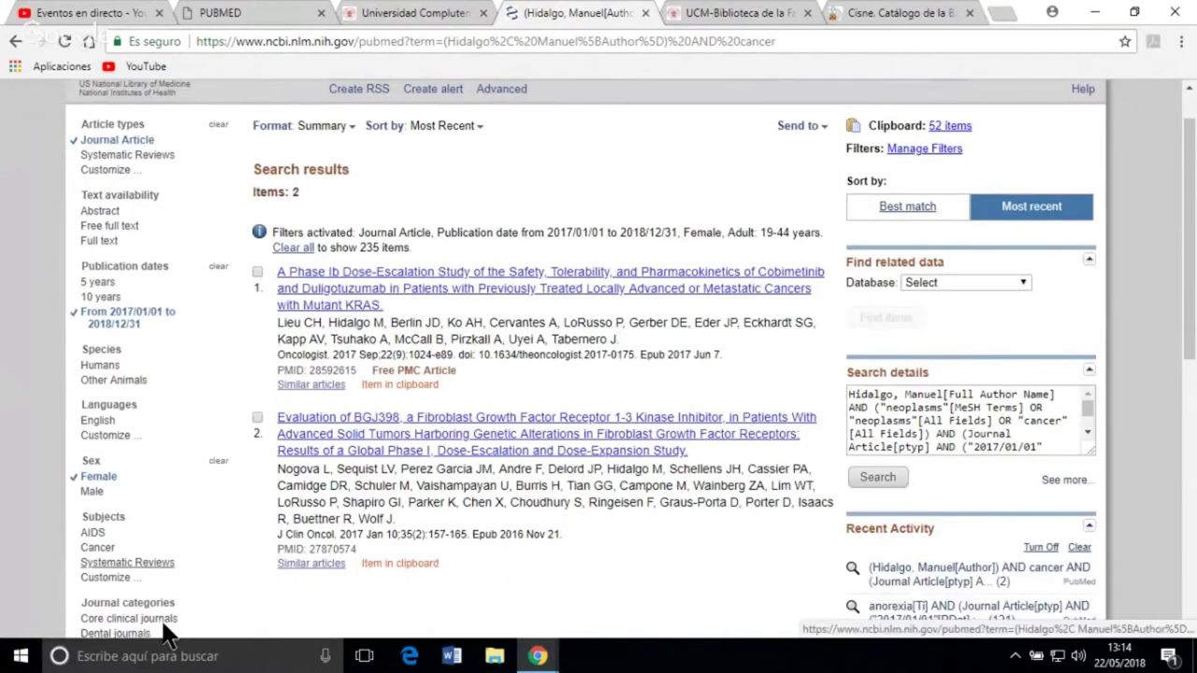
pyautogui.scroll(-4, 155, 597)
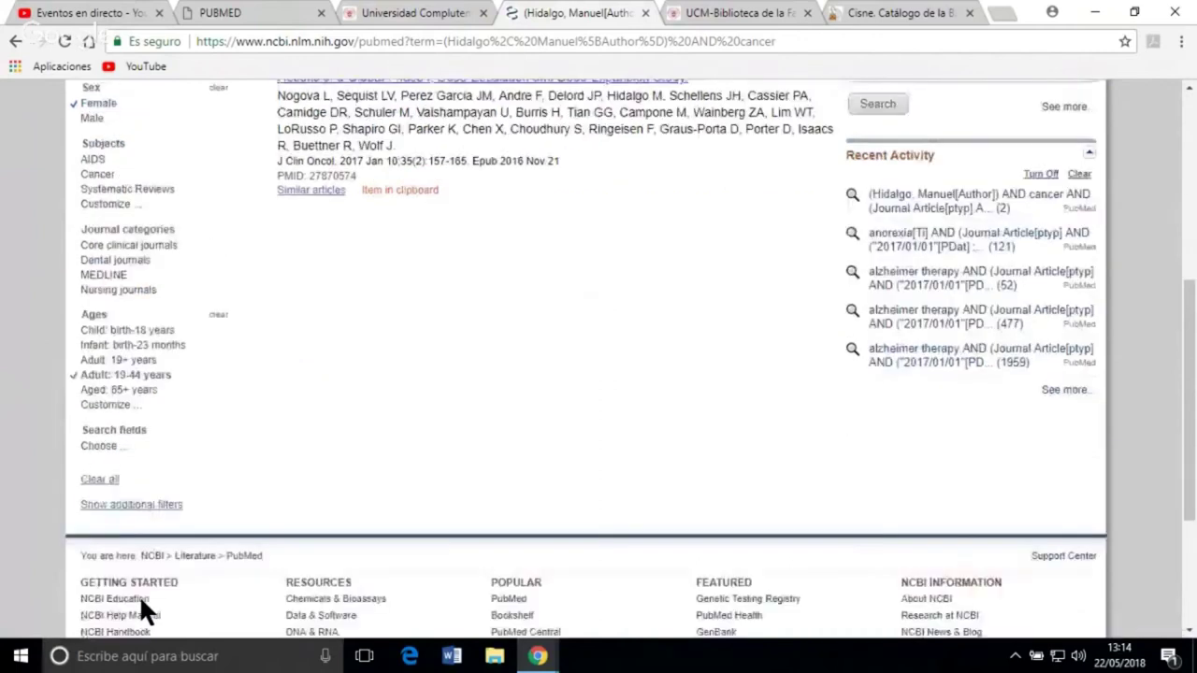
pyautogui.click(106, 471)
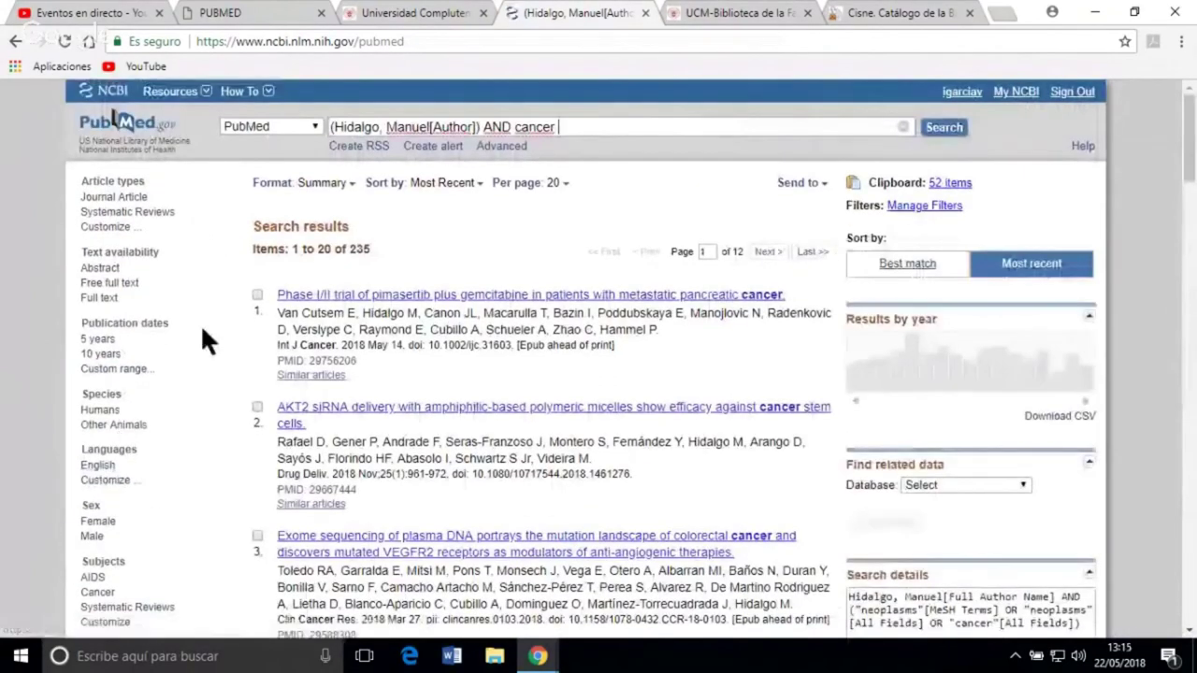
pyautogui.click(131, 198)
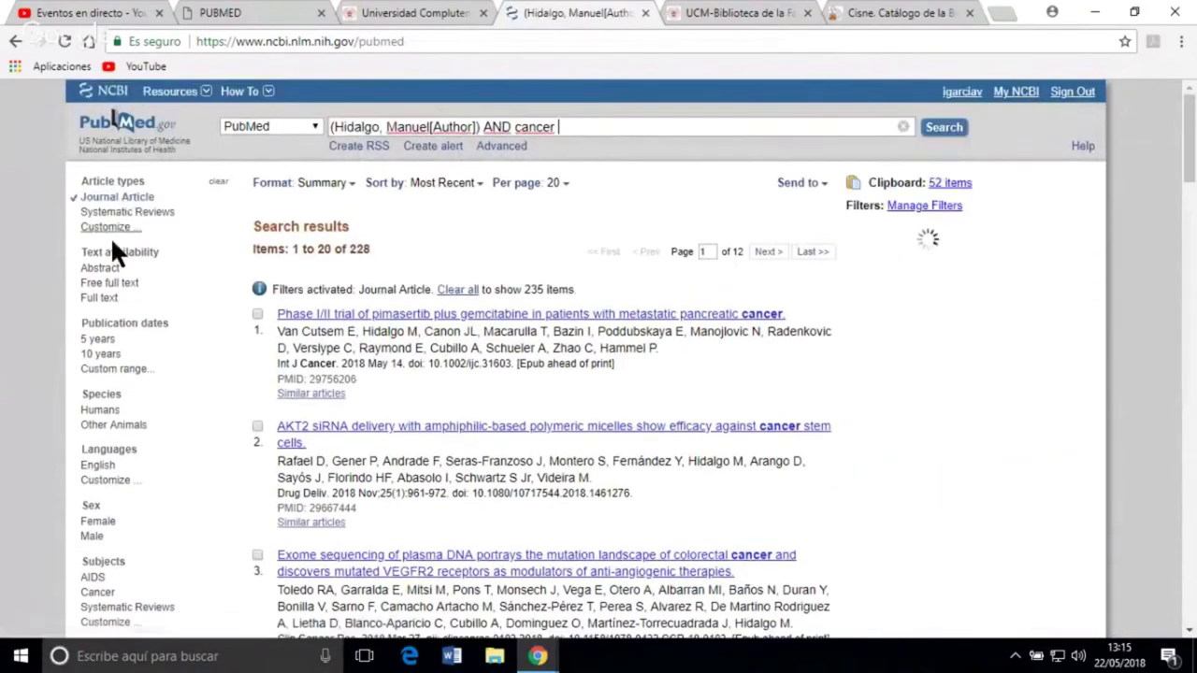
pyautogui.click(99, 338)
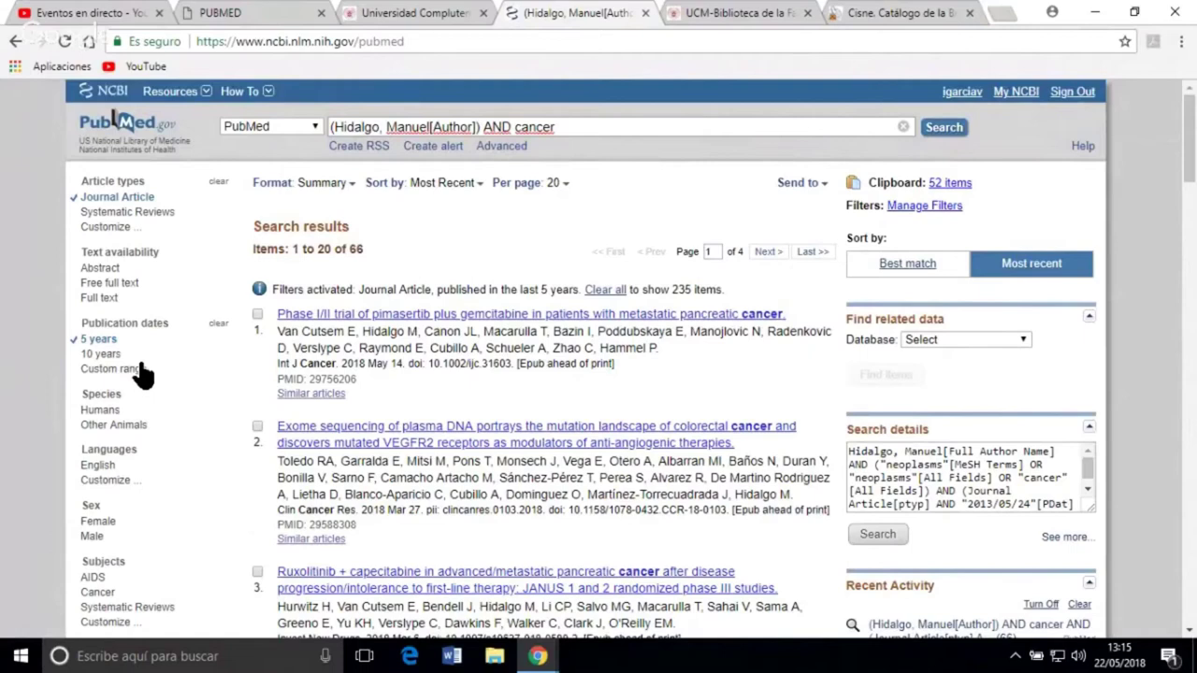
# Start a new advanced search with the first term in the Journal field set to the suggested title "Revista de neurologia"
pyautogui.click(902, 127)
pyautogui.click(514, 148)
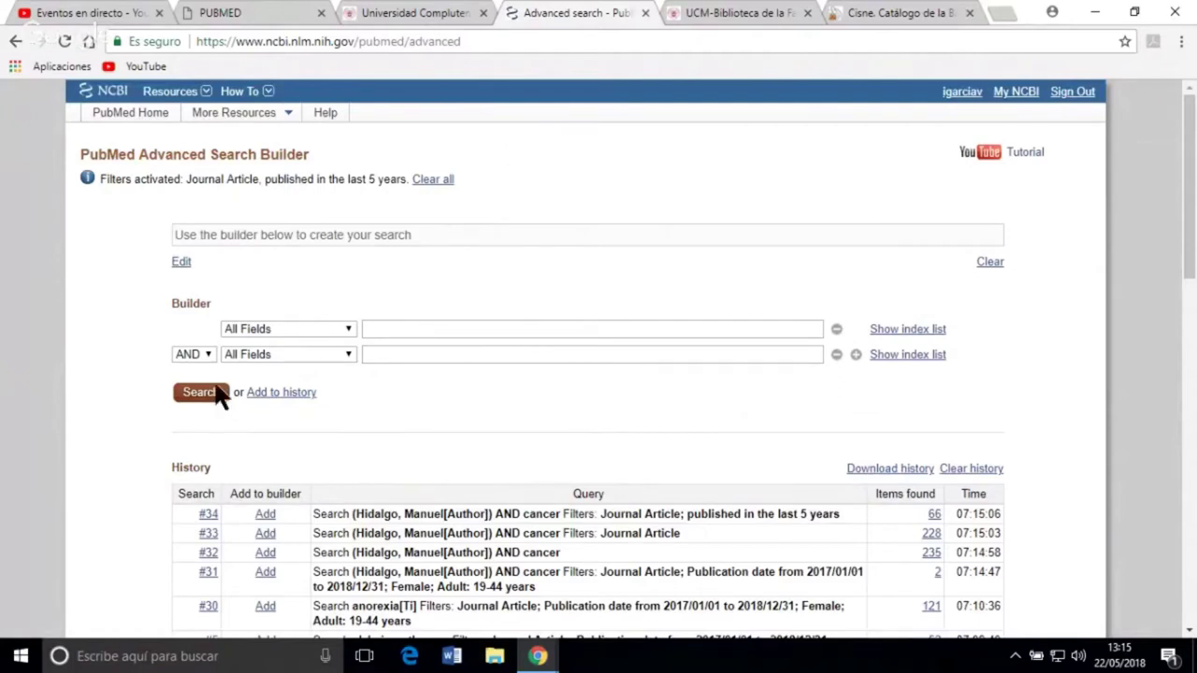
pyautogui.click(347, 329)
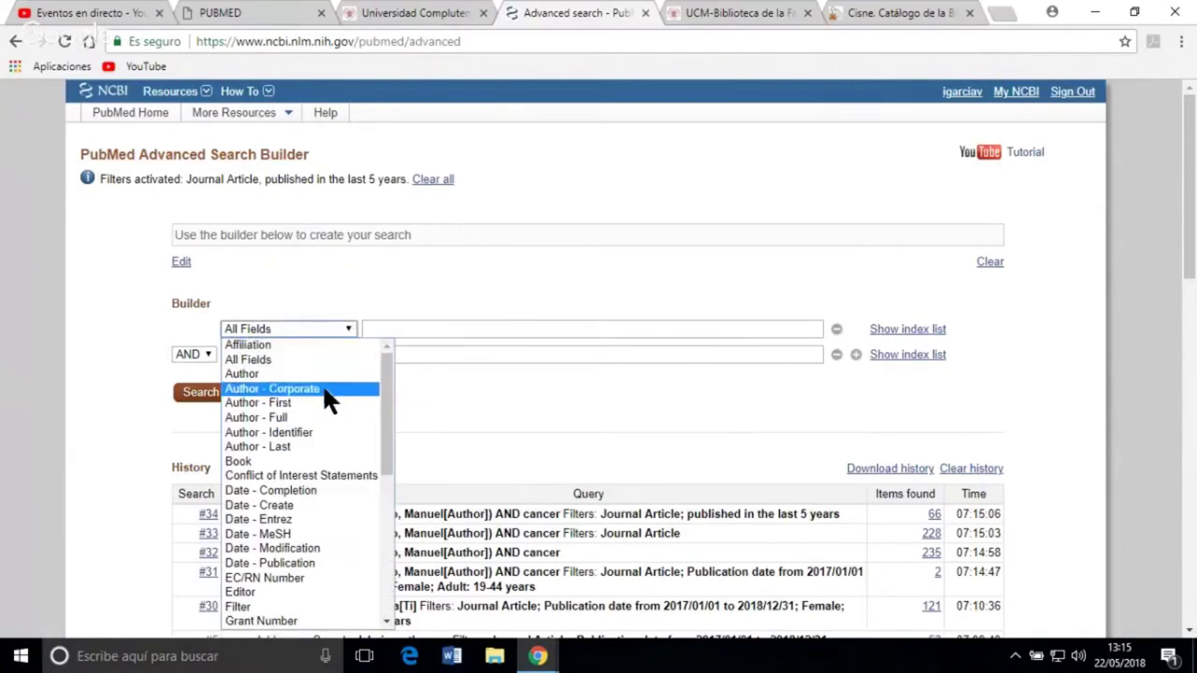
pyautogui.press('j')
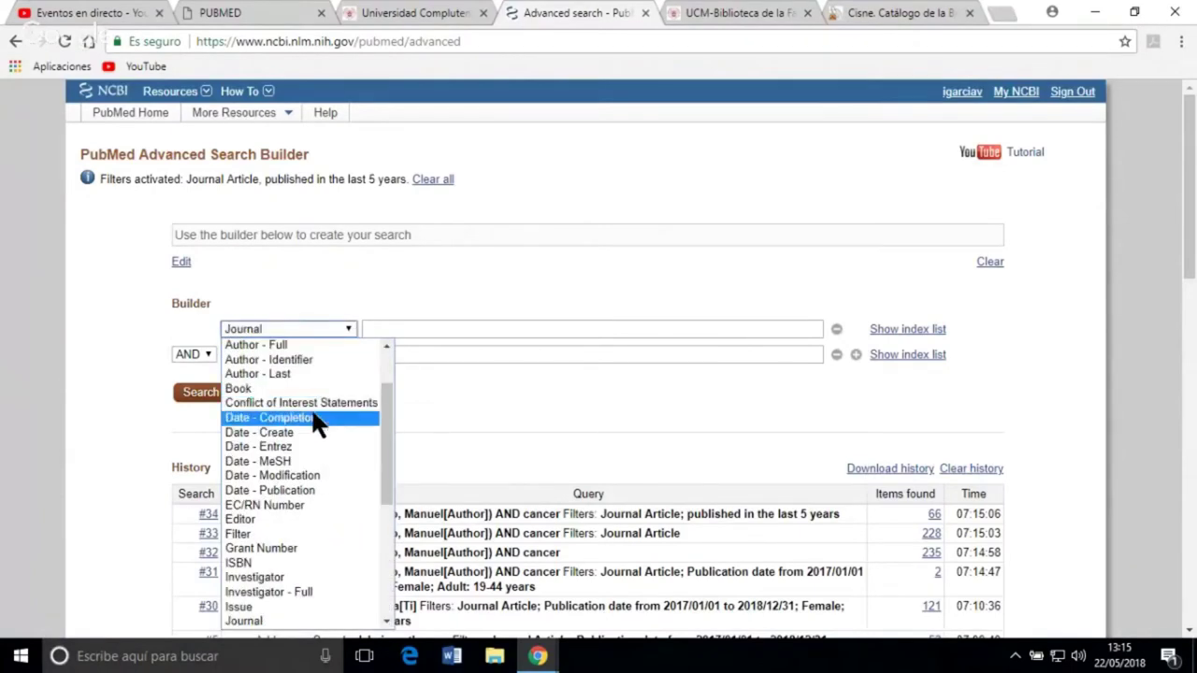
pyautogui.click(258, 621)
pyautogui.click(409, 328)
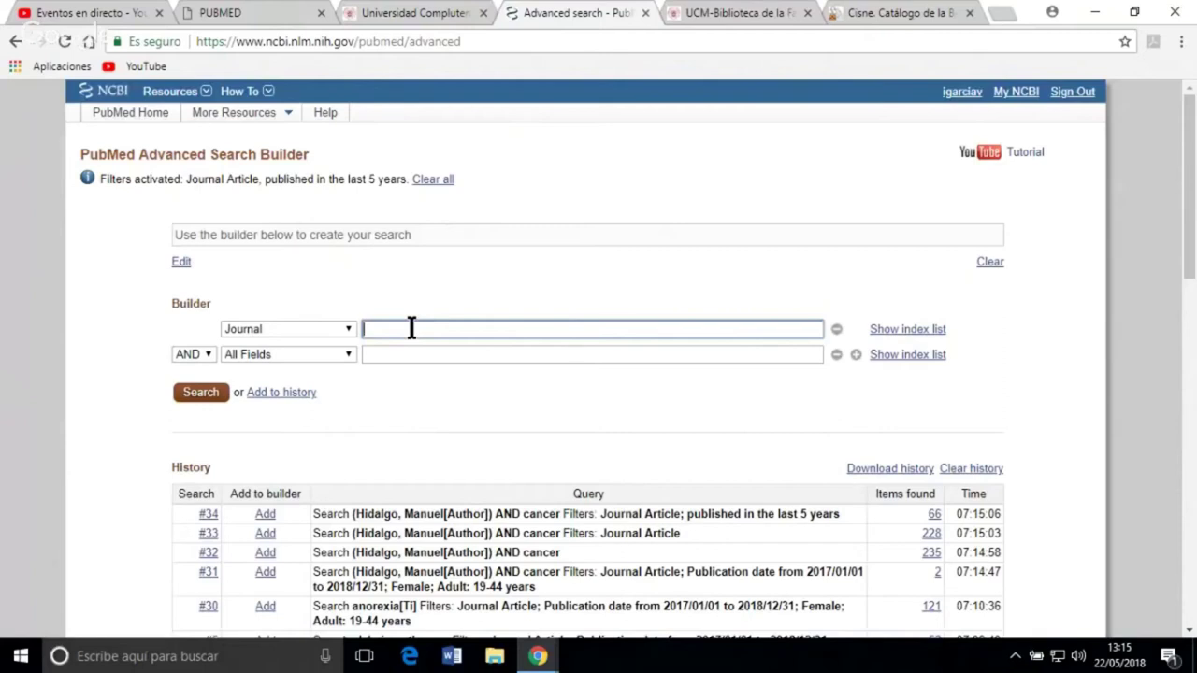
pyautogui.write('Re')
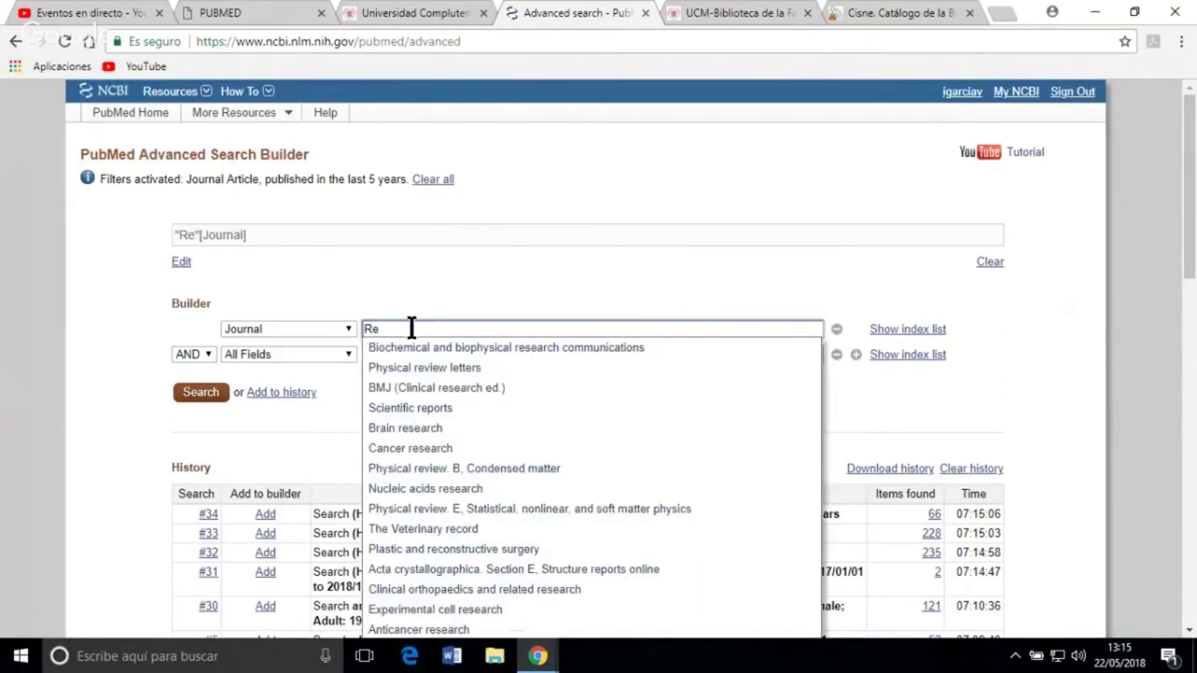
pyautogui.write('vist')
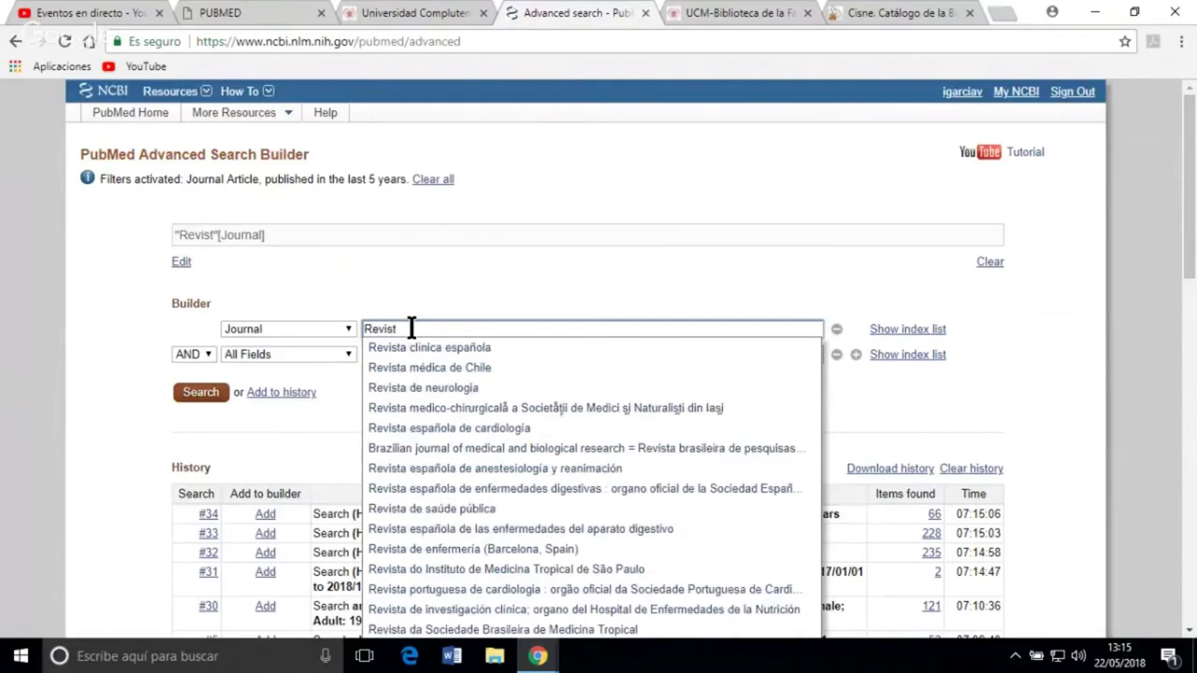
pyautogui.write('a de neurolo')
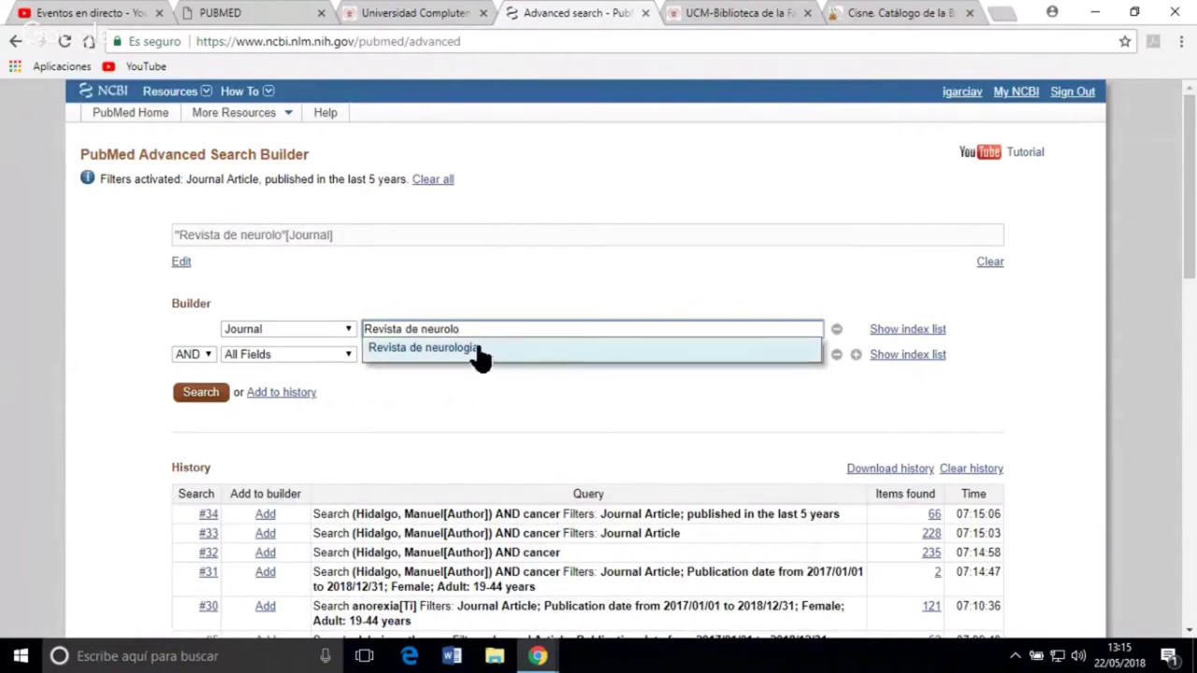
pyautogui.click(479, 349)
# Add brain in All Fields as the AND term, run the search and look over the results
pyautogui.click(394, 357)
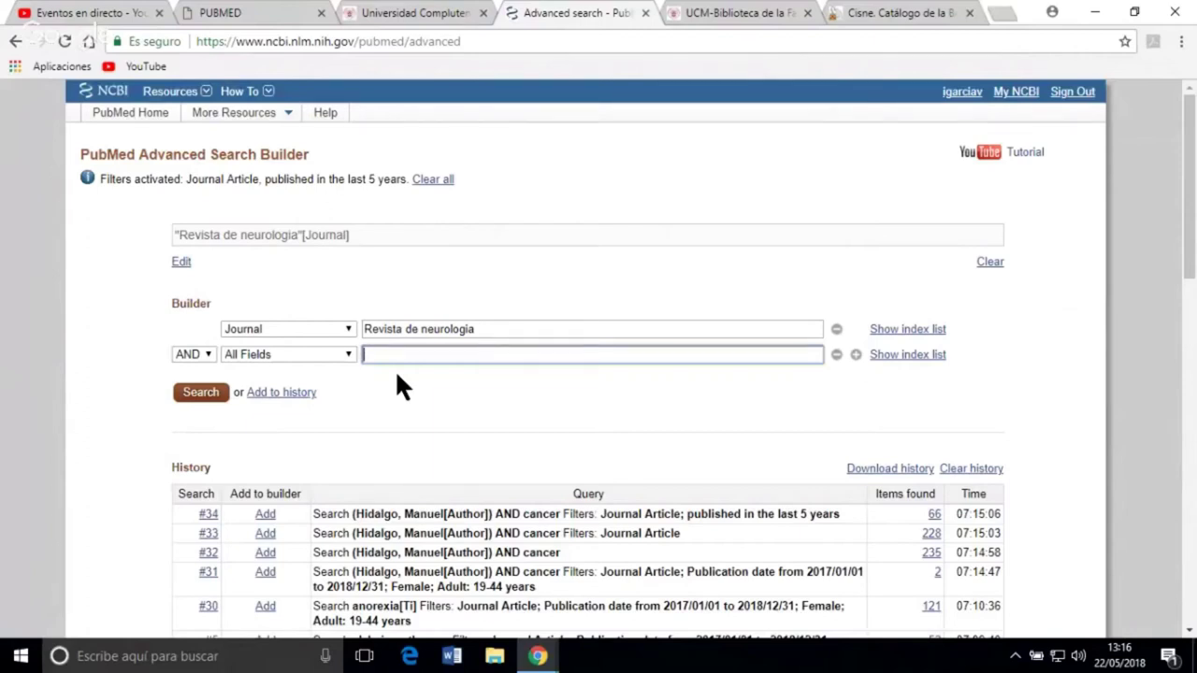
pyautogui.write('brain')
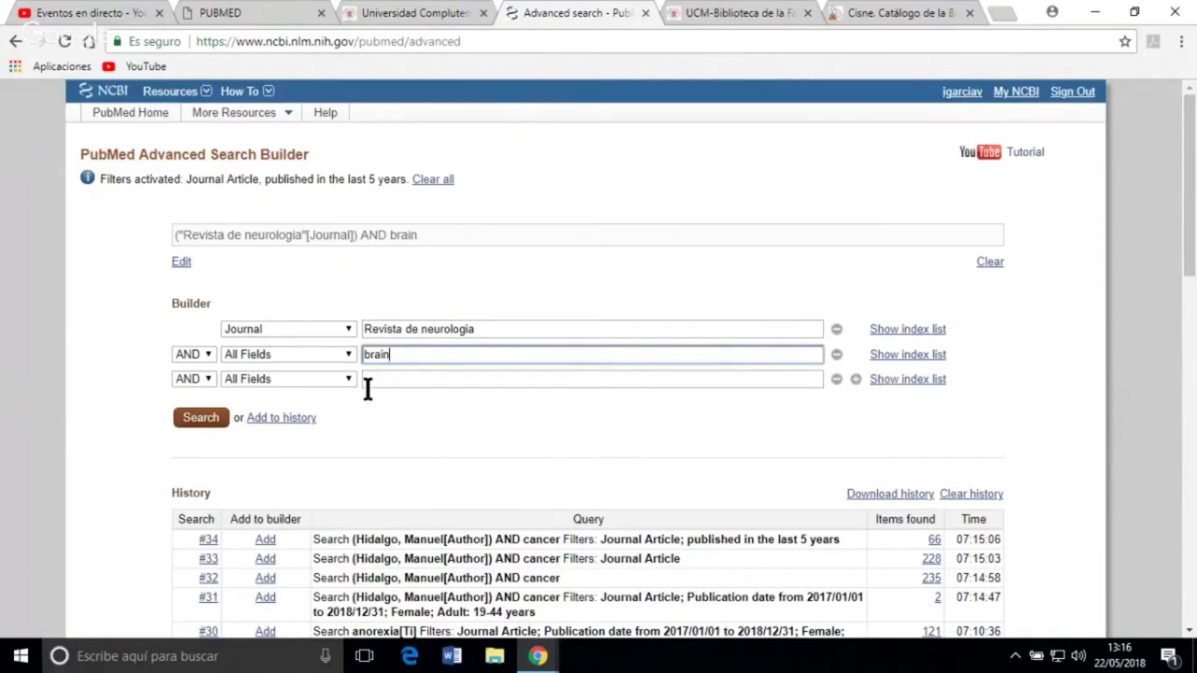
pyautogui.click(201, 418)
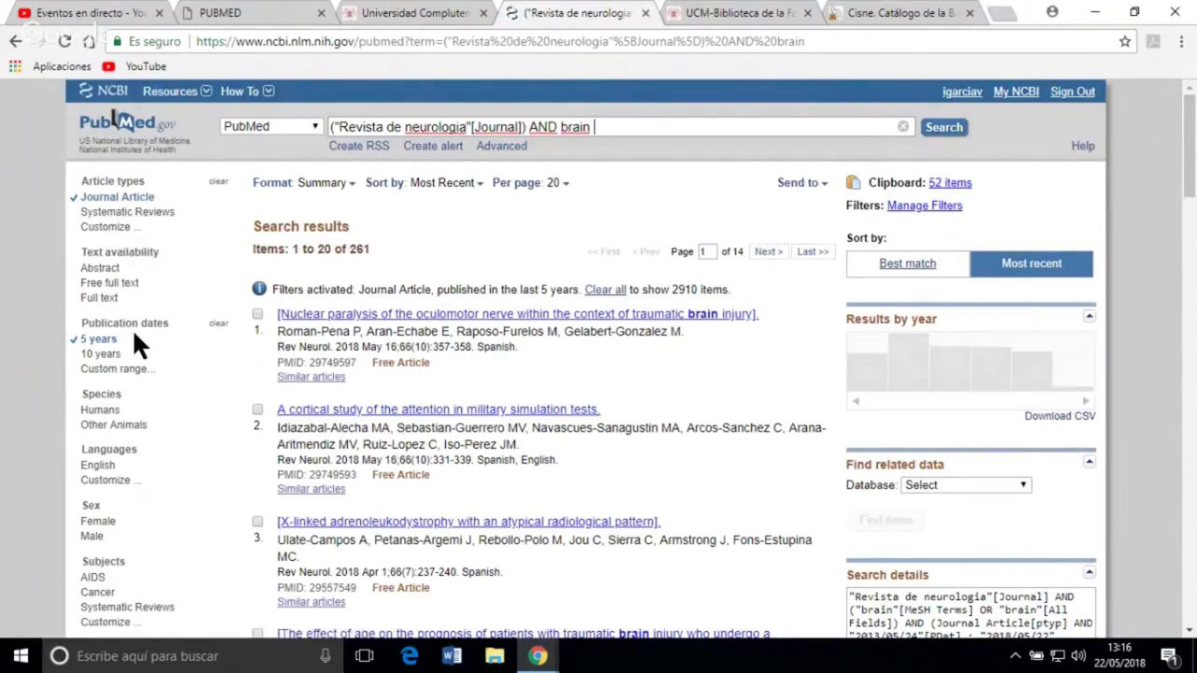
pyautogui.scroll(-2, 358, 242)
pyautogui.scroll(2, 146, 316)
# Clear the search box, glance at the library's PubMed course page and return to the PubMed home page
pyautogui.click(901, 127)
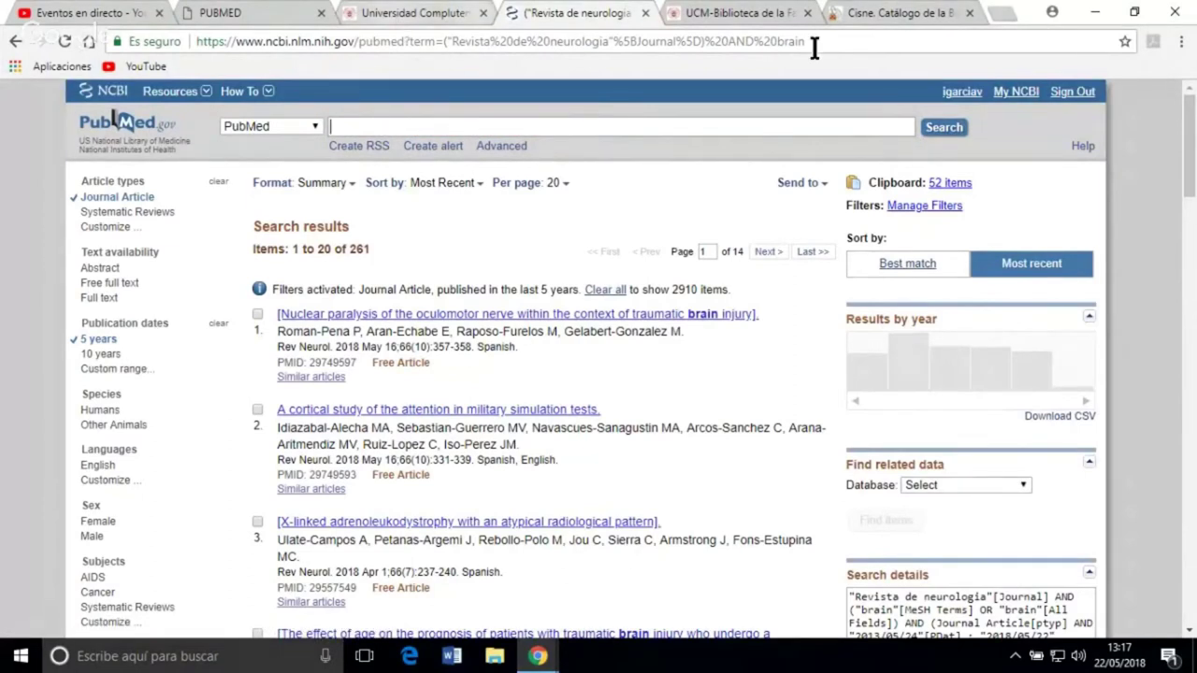
pyautogui.click(742, 14)
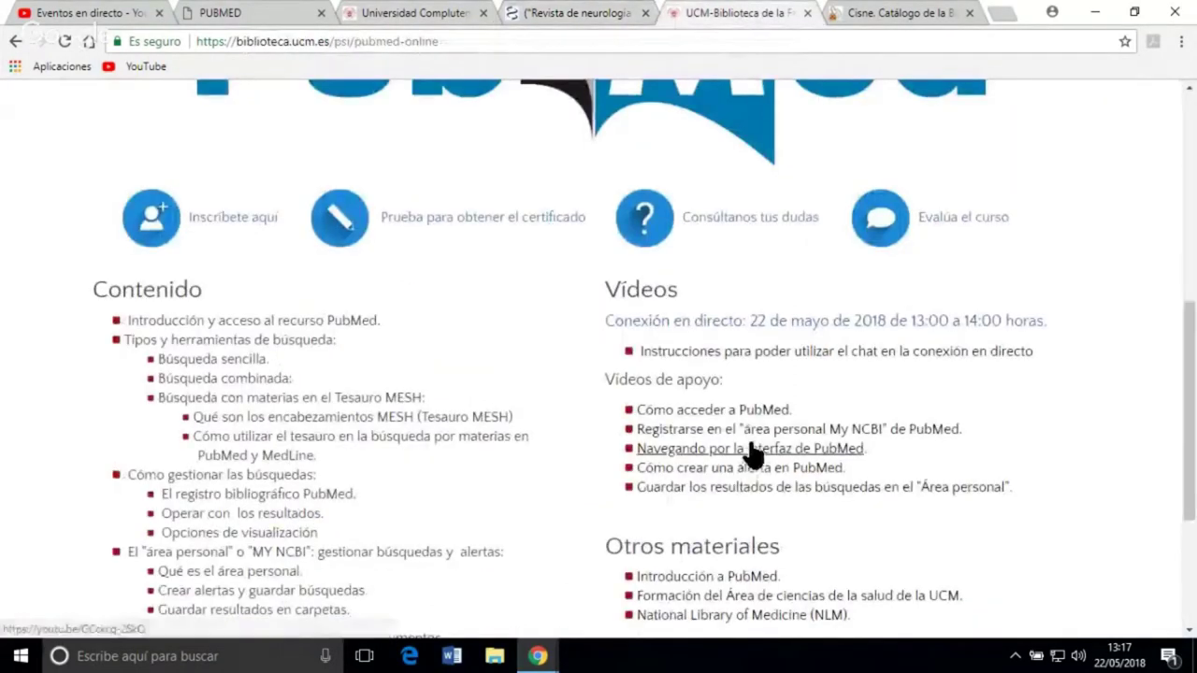
pyautogui.click(569, 13)
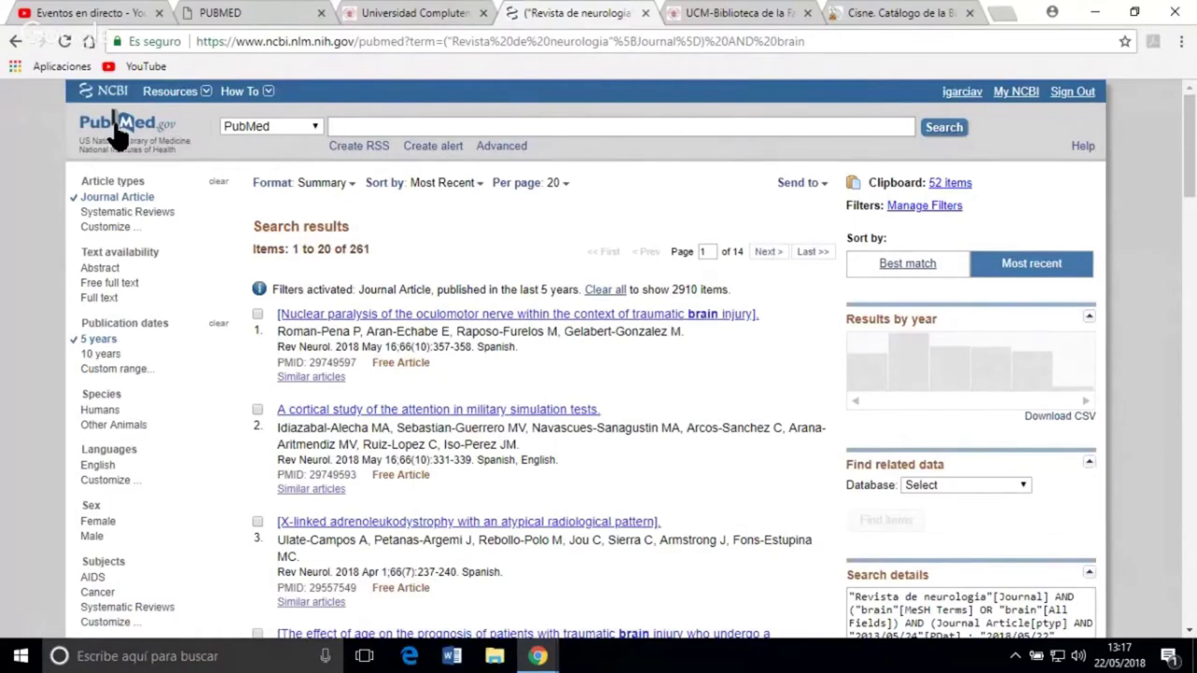
pyautogui.click(315, 129)
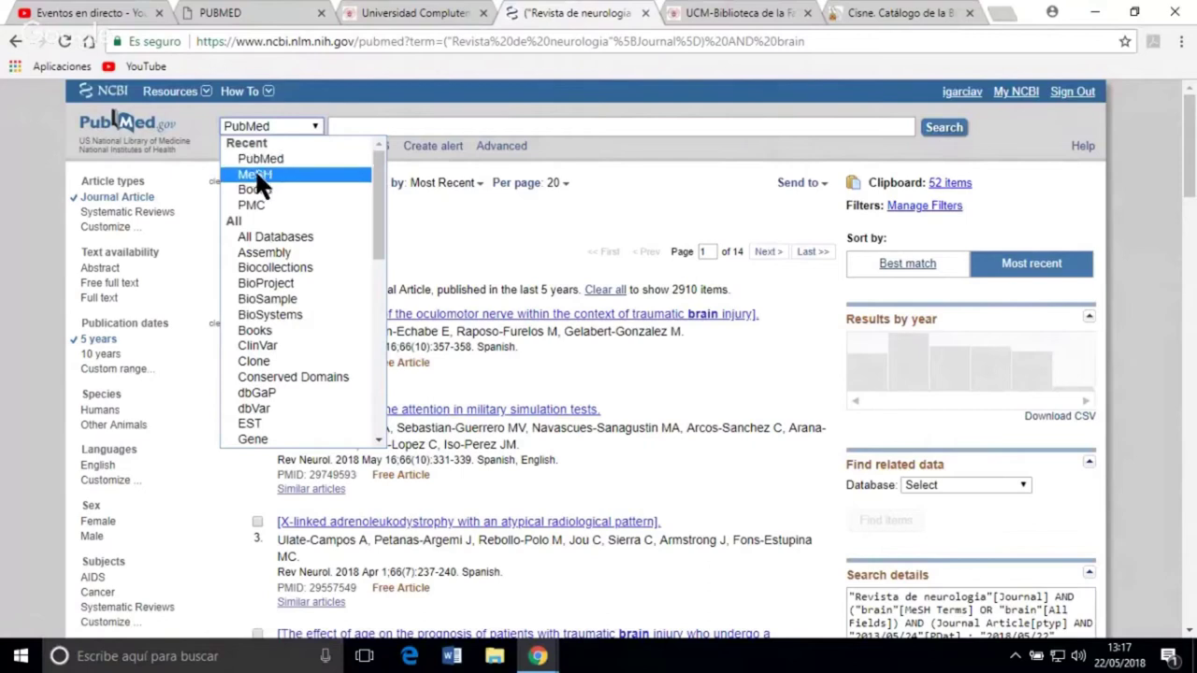
pyautogui.click(141, 135)
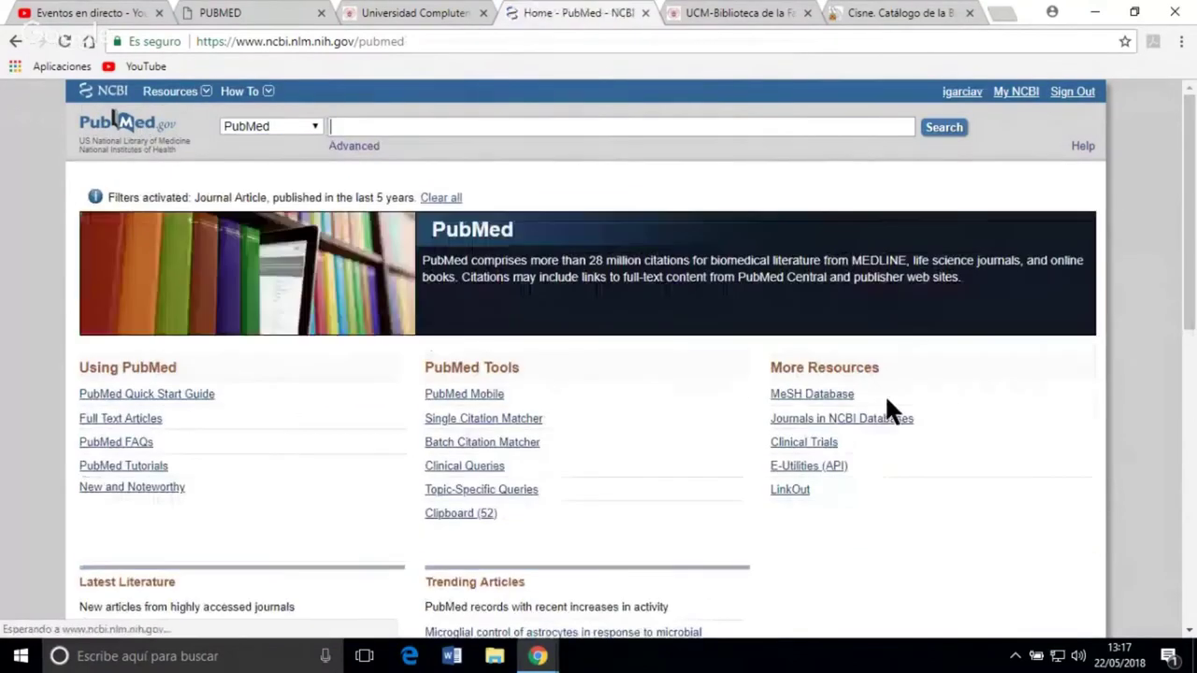
# Switch the searched database from PubMed to MeSH and open the MeSH home page
pyautogui.click(313, 125)
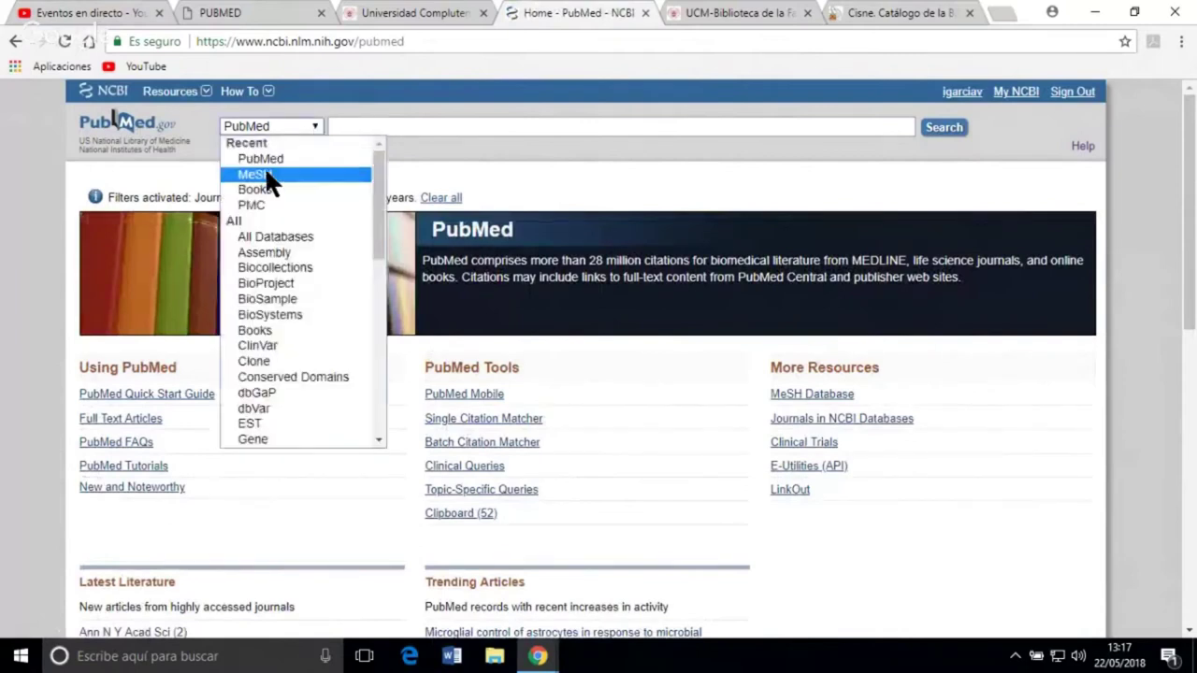
pyautogui.click(264, 175)
pyautogui.click(940, 129)
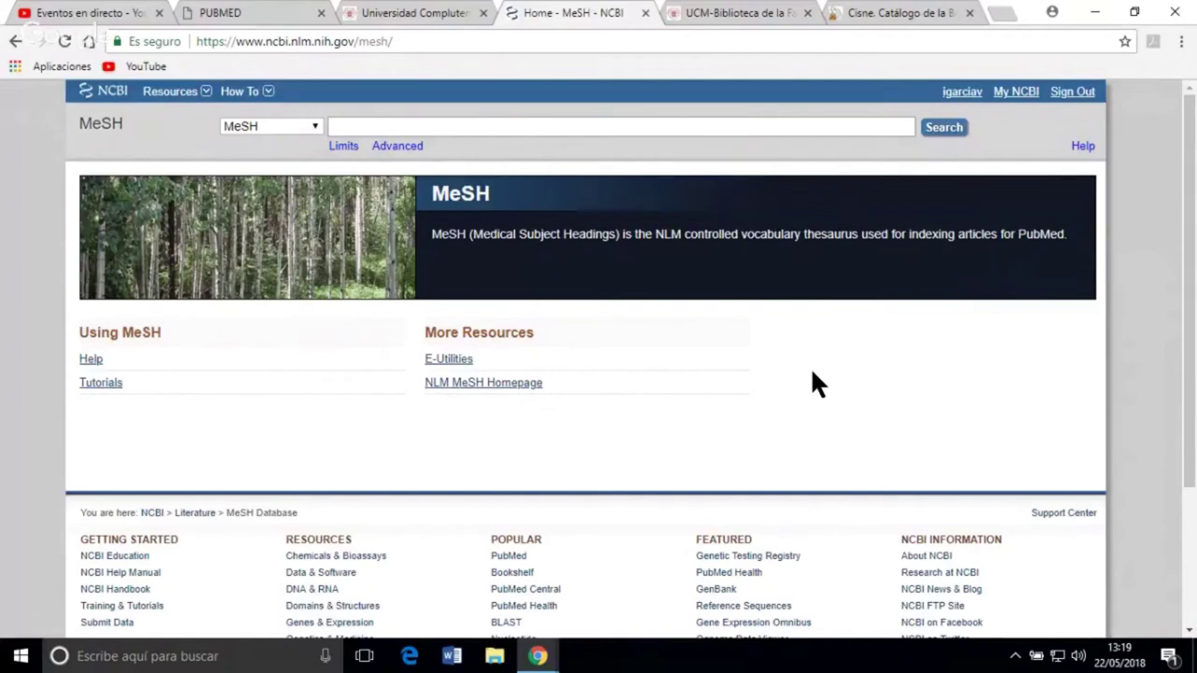
# Search MeSH for teenager and review the Adolescent record's subheadings and entry terms
pyautogui.write('teene')
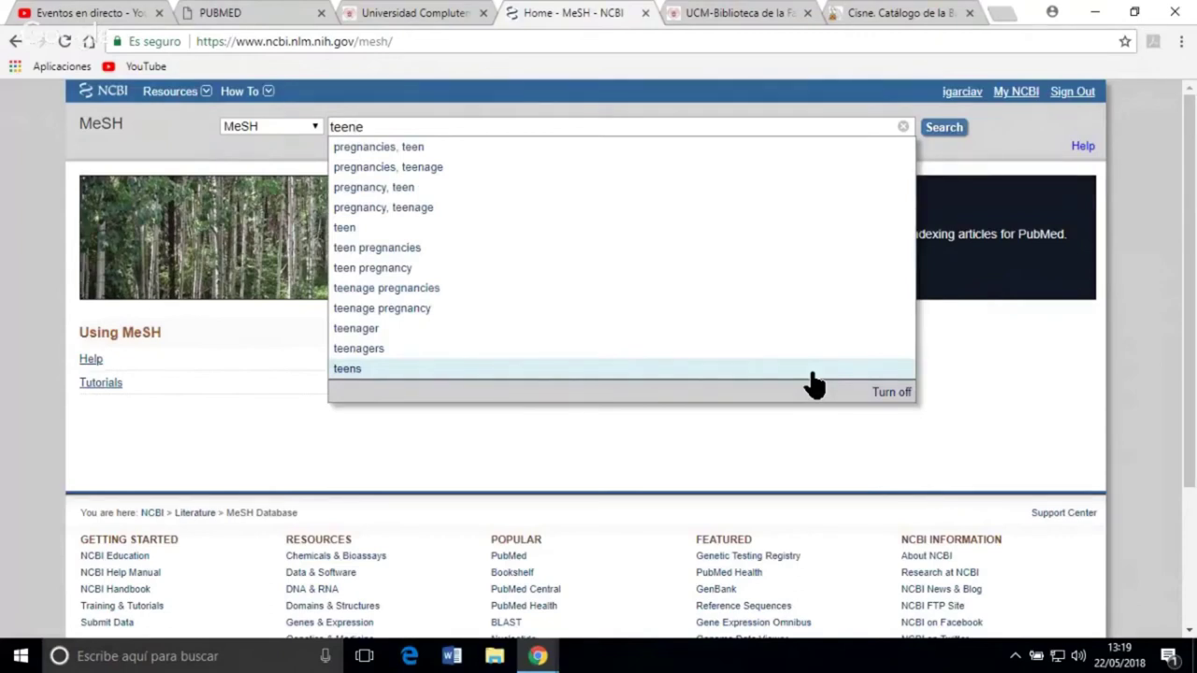
pyautogui.press('BackSpace')
pyautogui.write('ager')
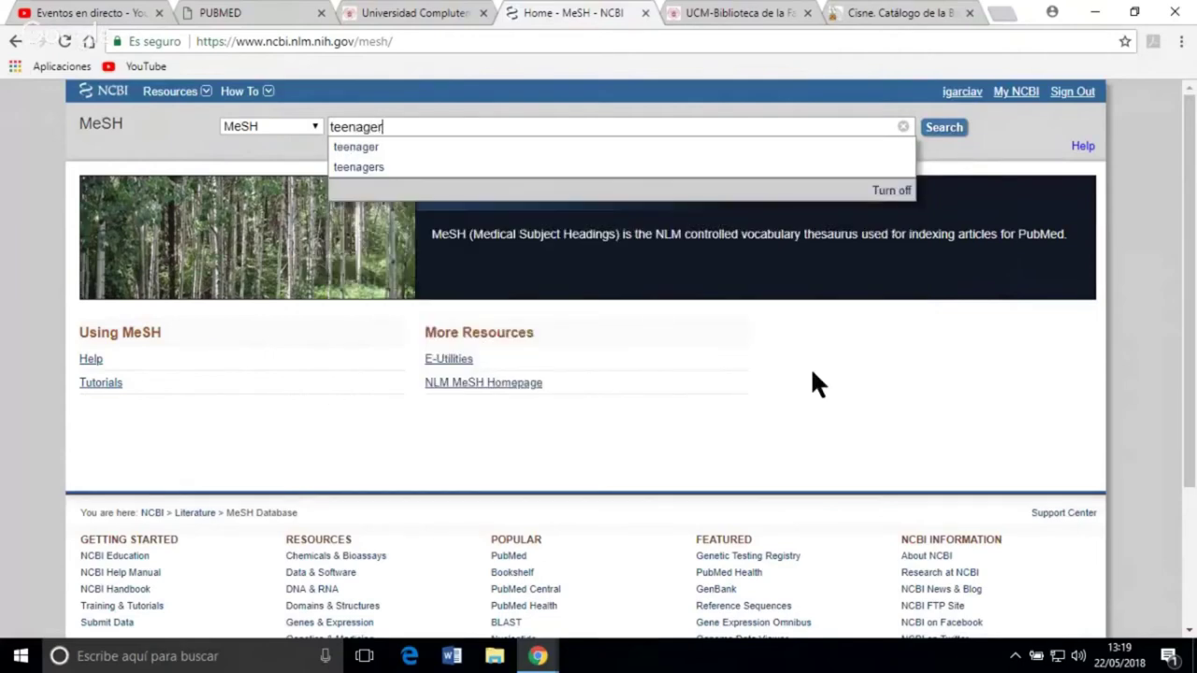
pyautogui.click(946, 128)
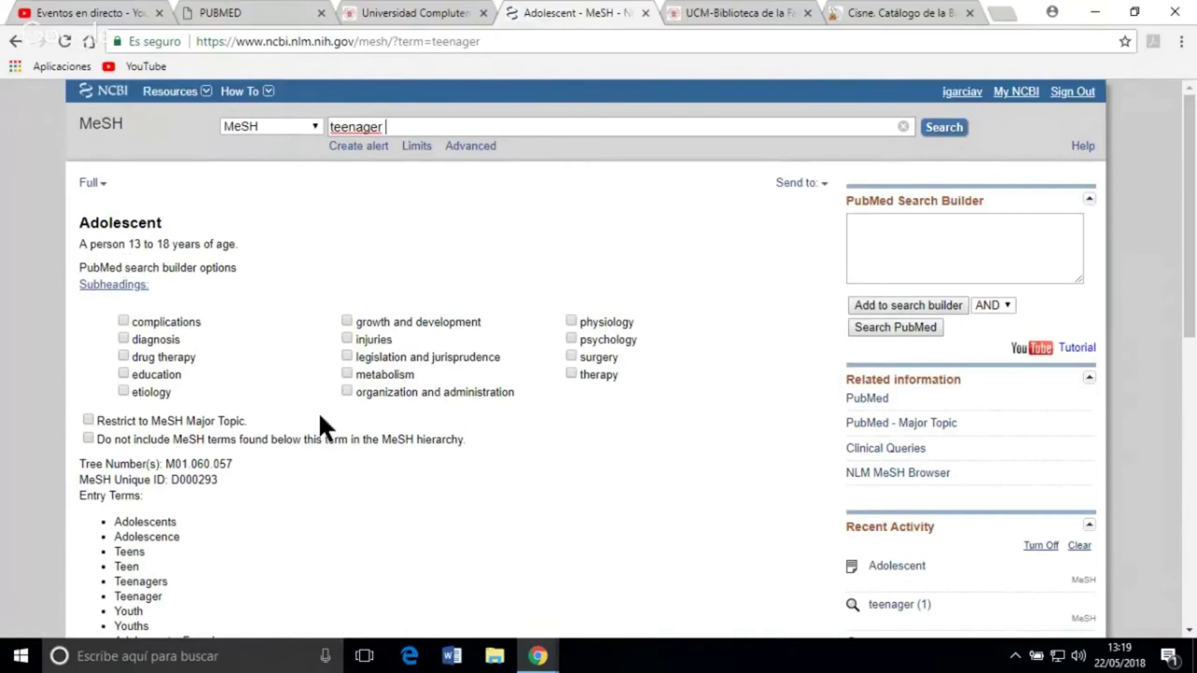
pyautogui.scroll(-1, 322, 419)
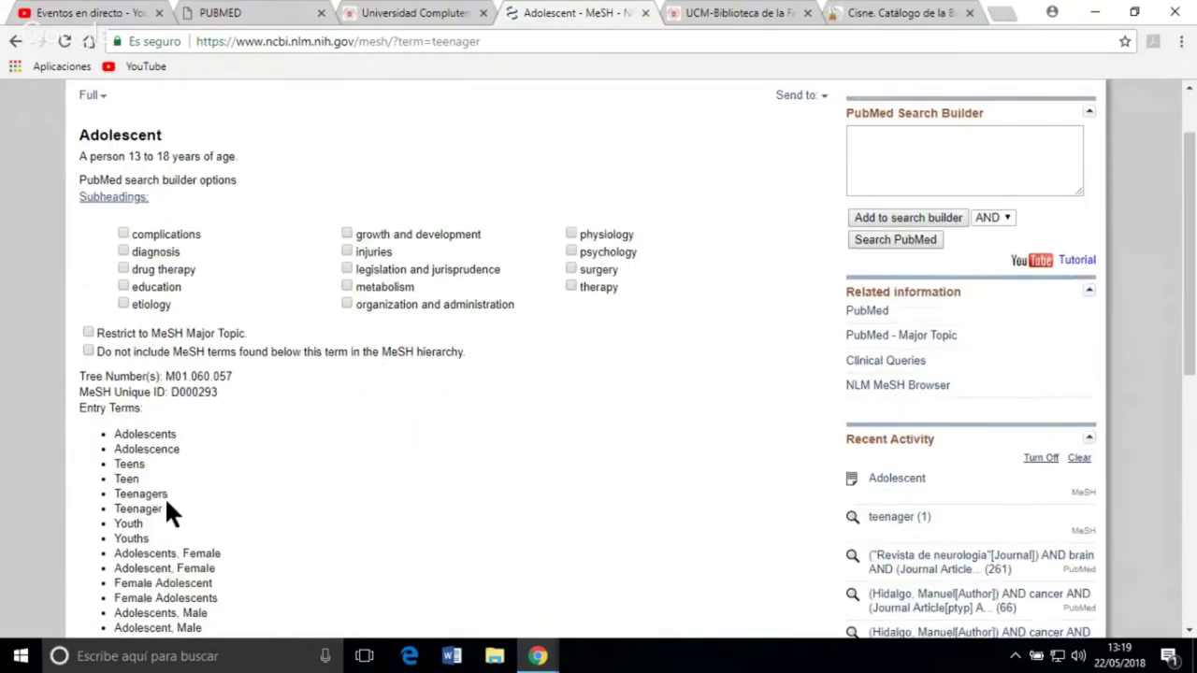
pyautogui.scroll(-1, 165, 502)
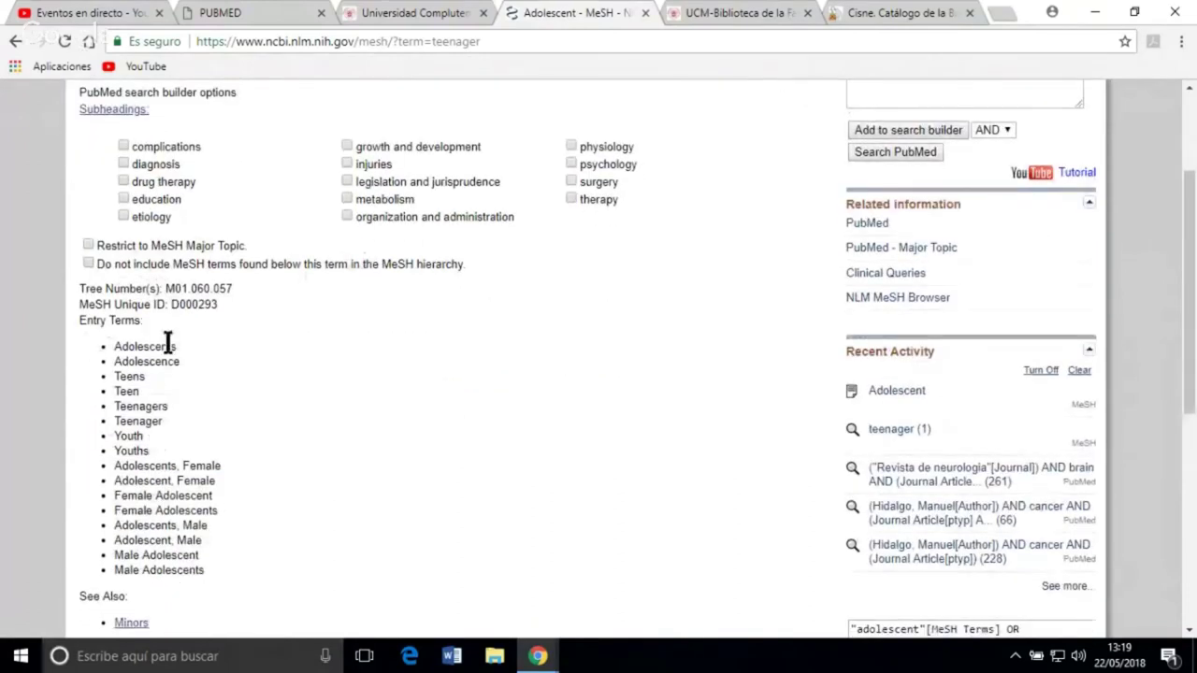
pyautogui.scroll(1, 234, 365)
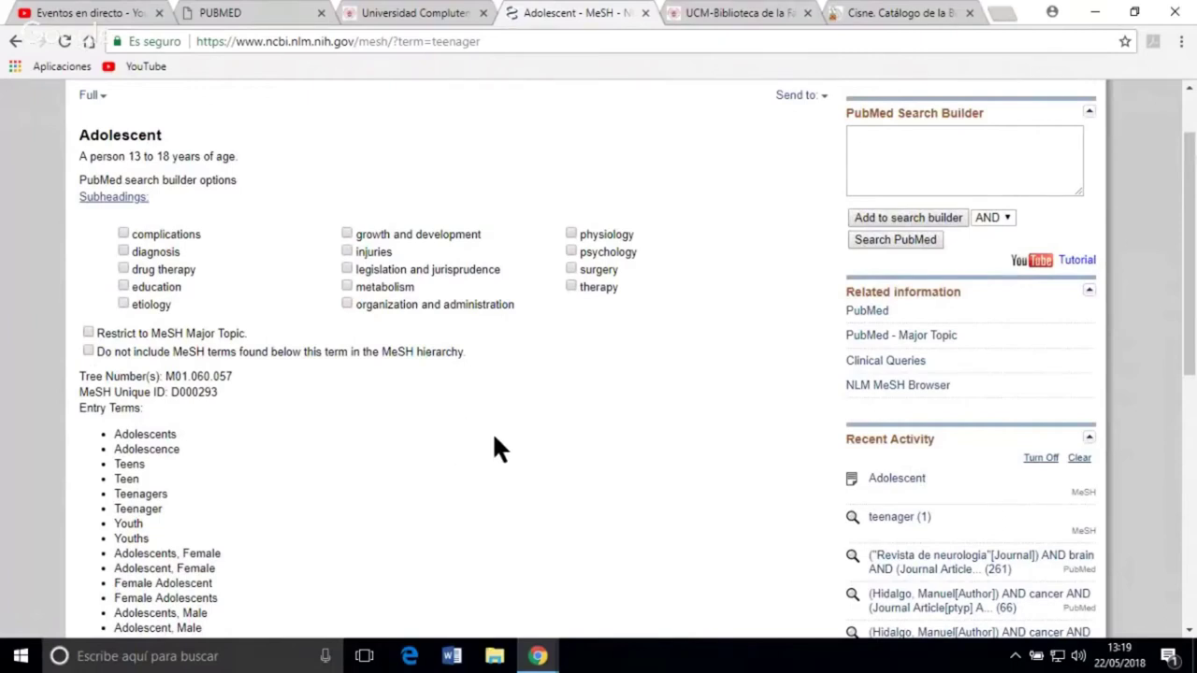
pyautogui.scroll(1, 492, 431)
pyautogui.scroll(-1, 486, 434)
pyautogui.scroll(1, 482, 439)
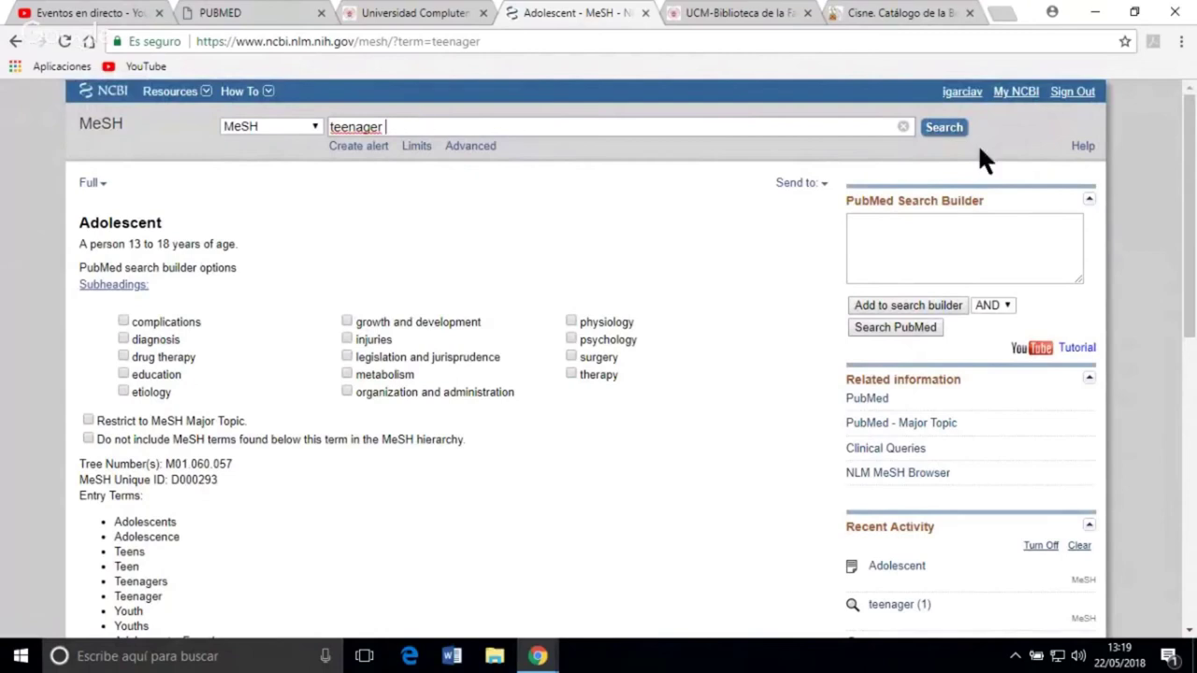
# Search MeSH for cancer instead and open the Neoplasms record from the results
pyautogui.click(902, 126)
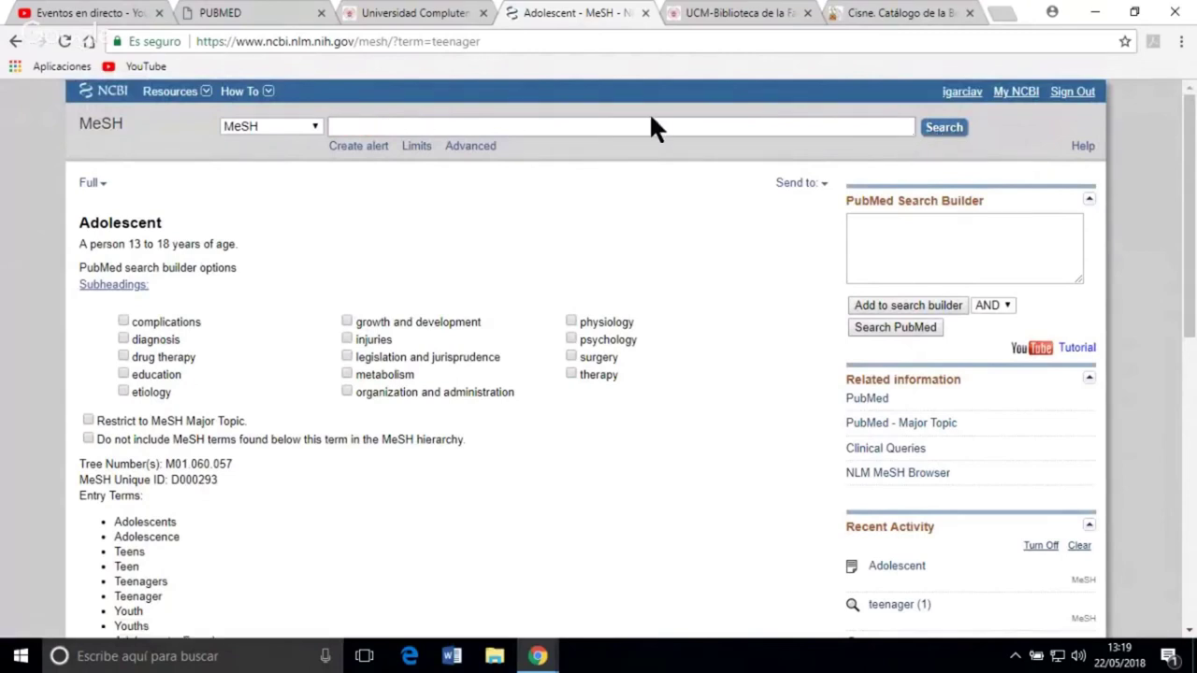
pyautogui.write('cancer')
pyautogui.press('Return')
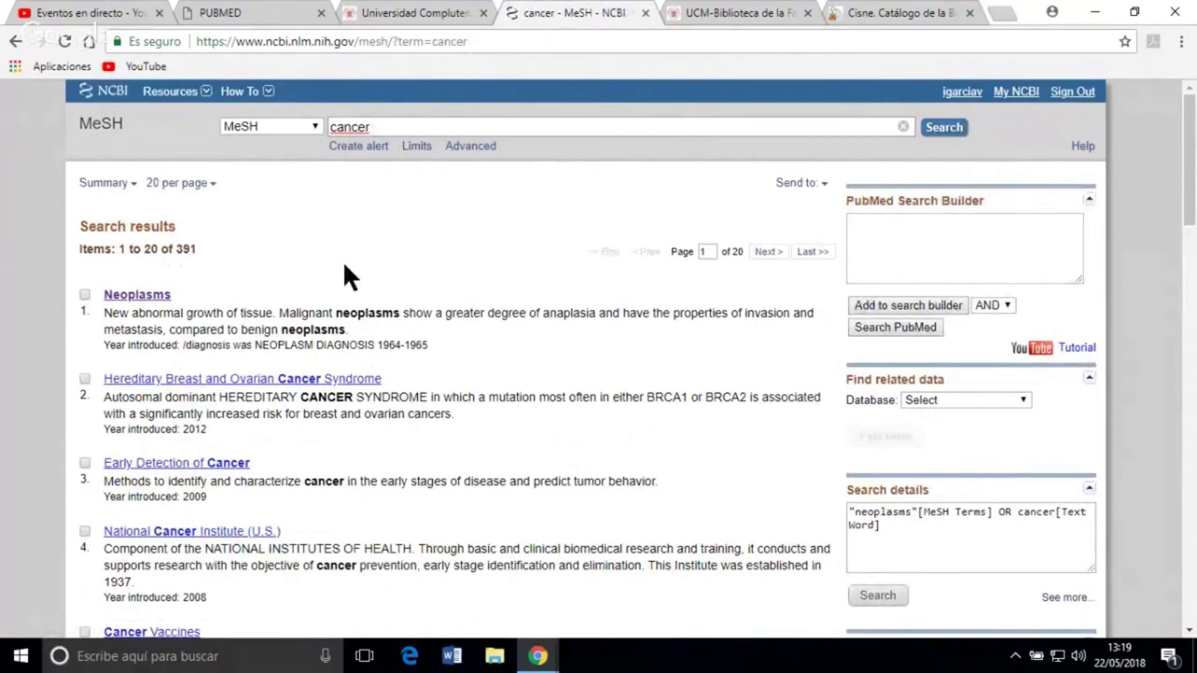
pyautogui.click(128, 295)
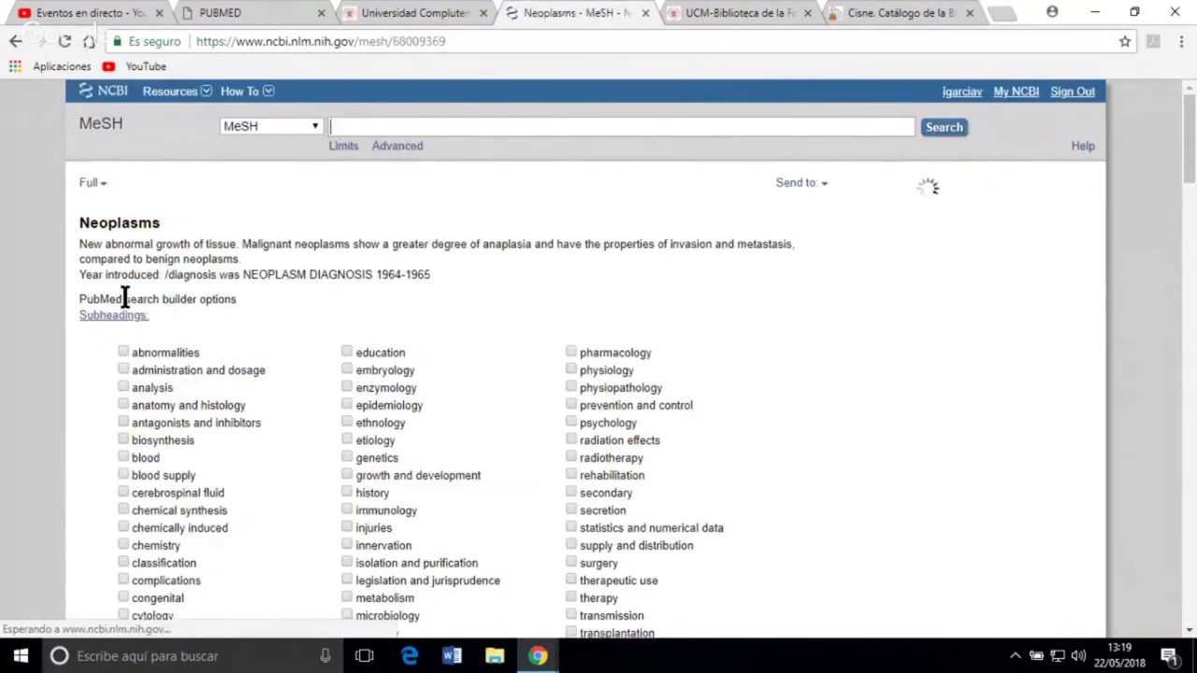
# Examine the Neoplasms record's subheadings, entry terms and hierarchy tree, plus the operators offered by the PubMed Search Builder
pyautogui.scroll(-1, 710, 346)
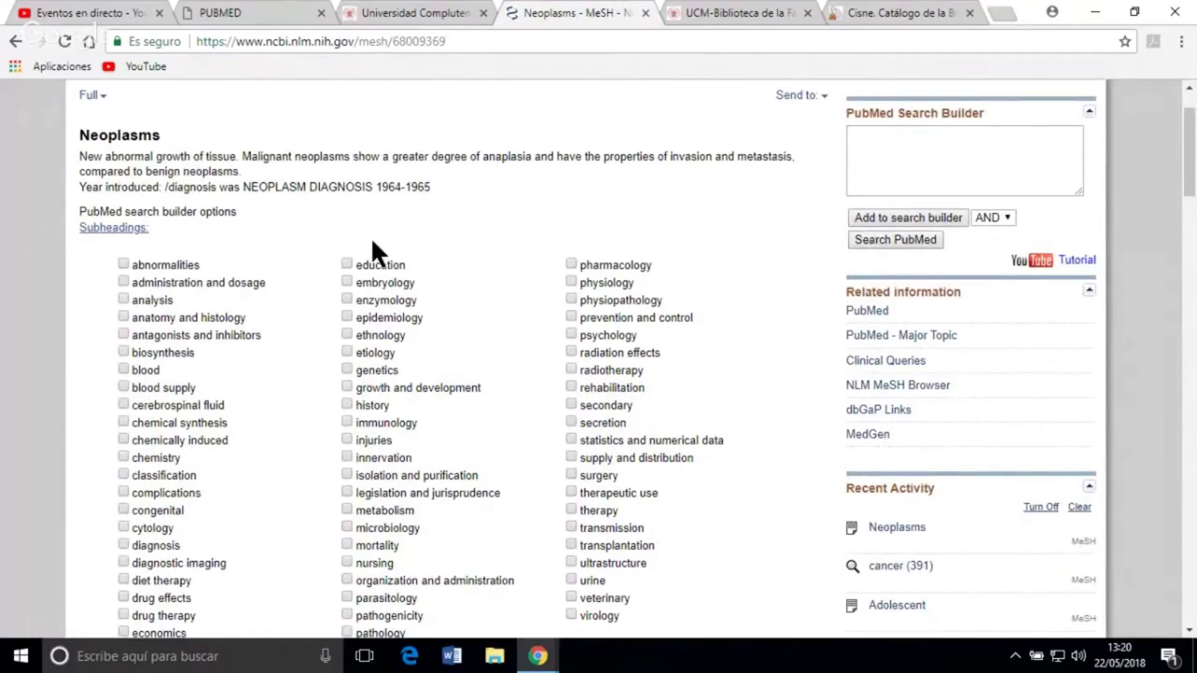
pyautogui.scroll(-1, 374, 245)
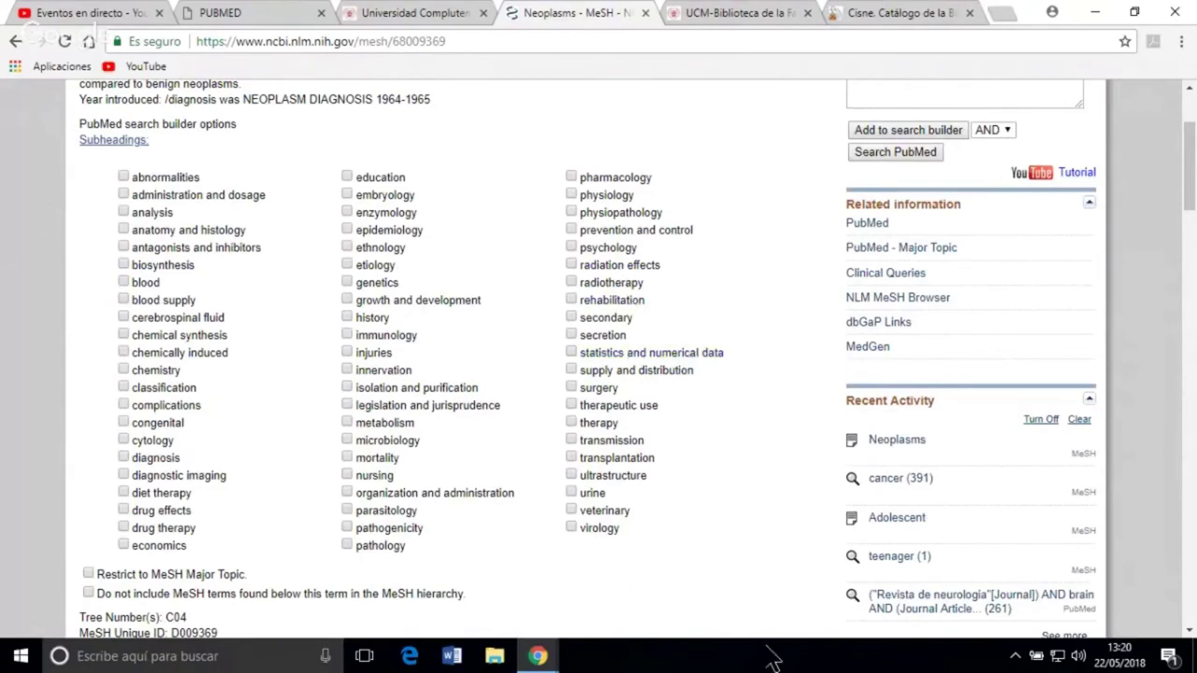
pyautogui.scroll(-1, 760, 512)
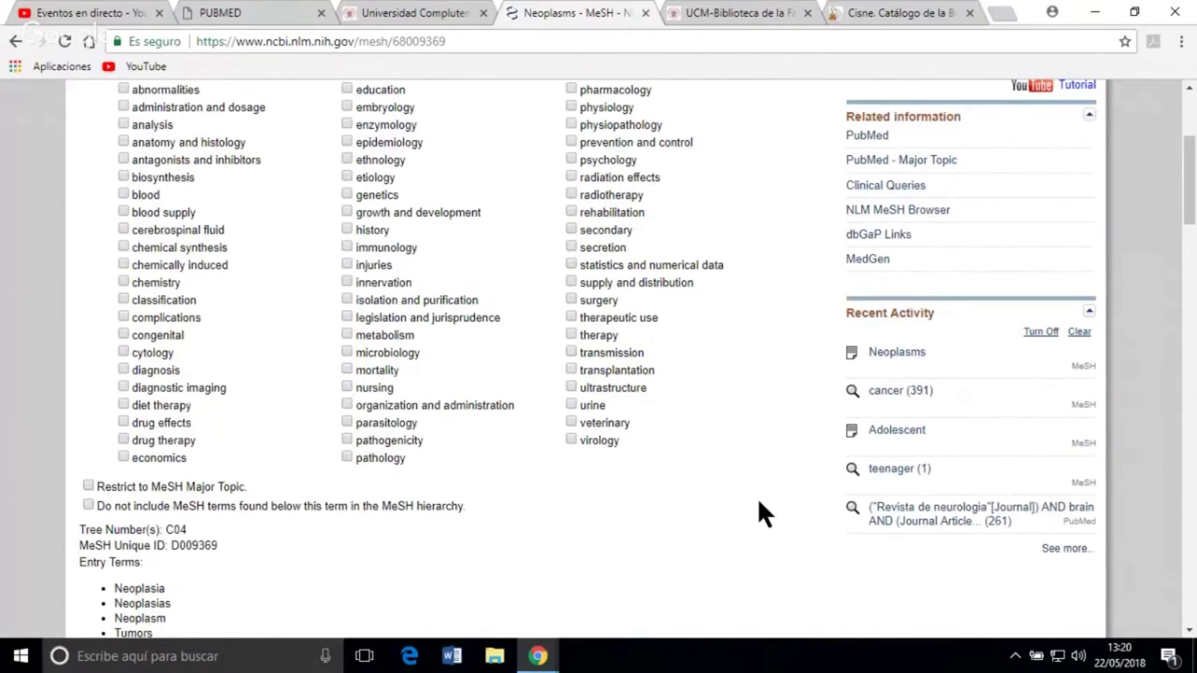
pyautogui.scroll(-1, 759, 512)
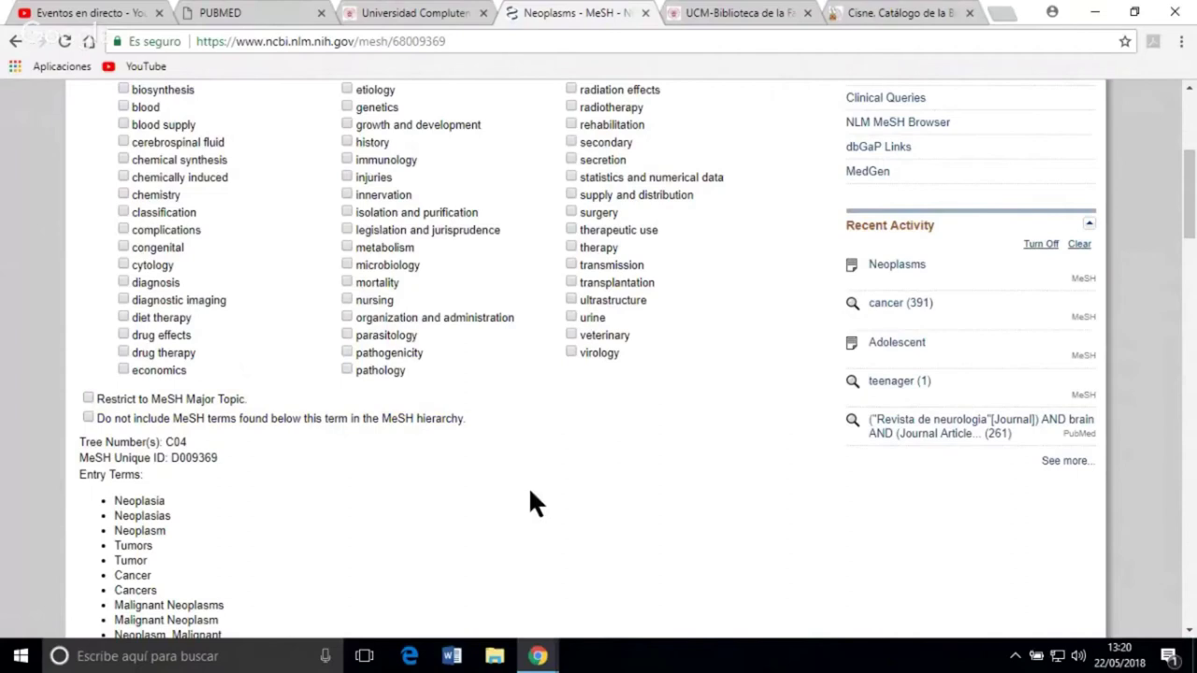
pyautogui.scroll(-2, 657, 515)
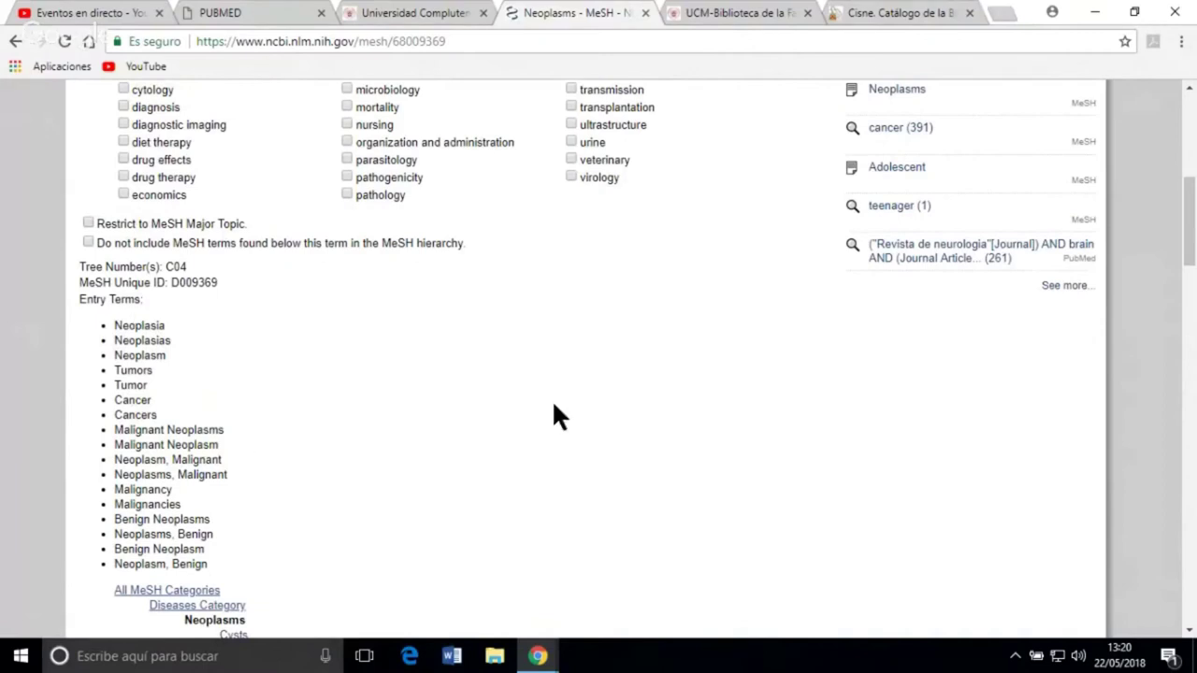
pyautogui.scroll(-1, 553, 408)
pyautogui.scroll(-4, 554, 412)
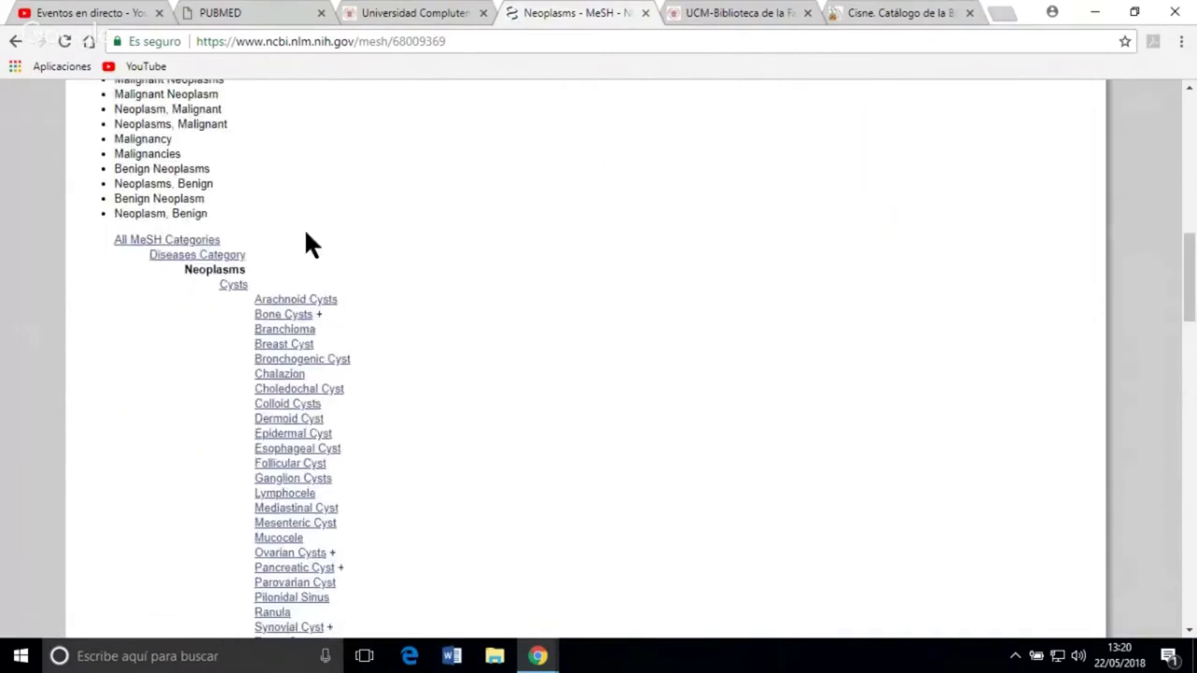
pyautogui.scroll(-1, 422, 280)
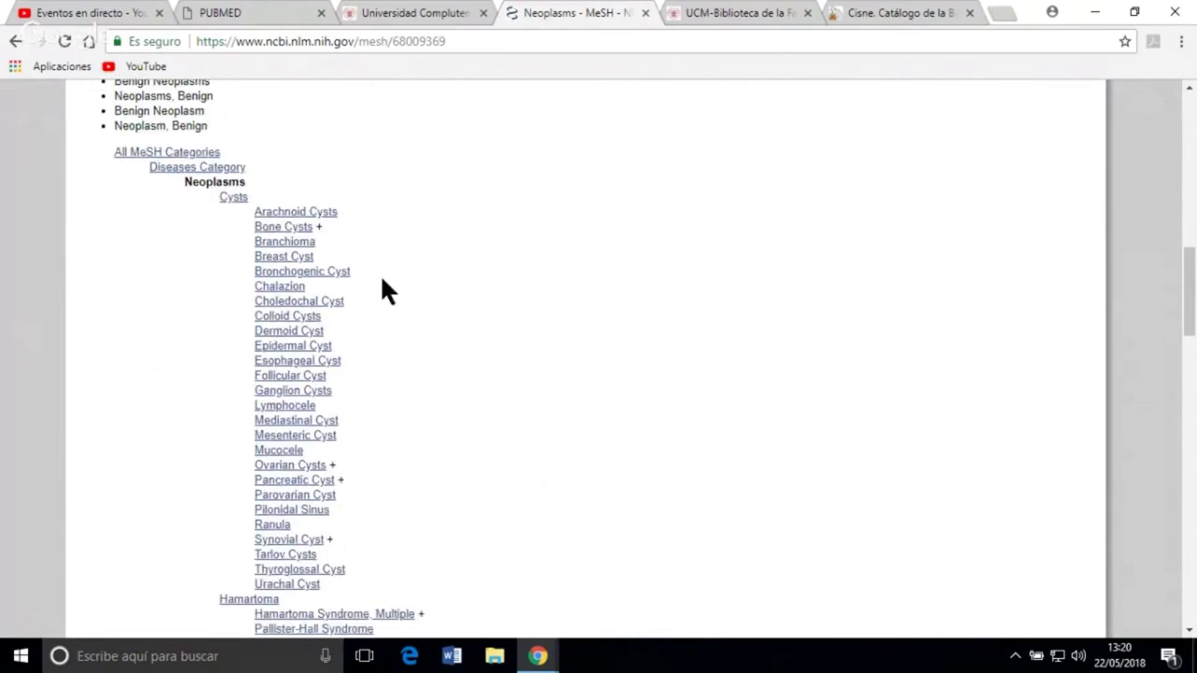
pyautogui.scroll(-1, 368, 369)
pyautogui.scroll(-2, 393, 243)
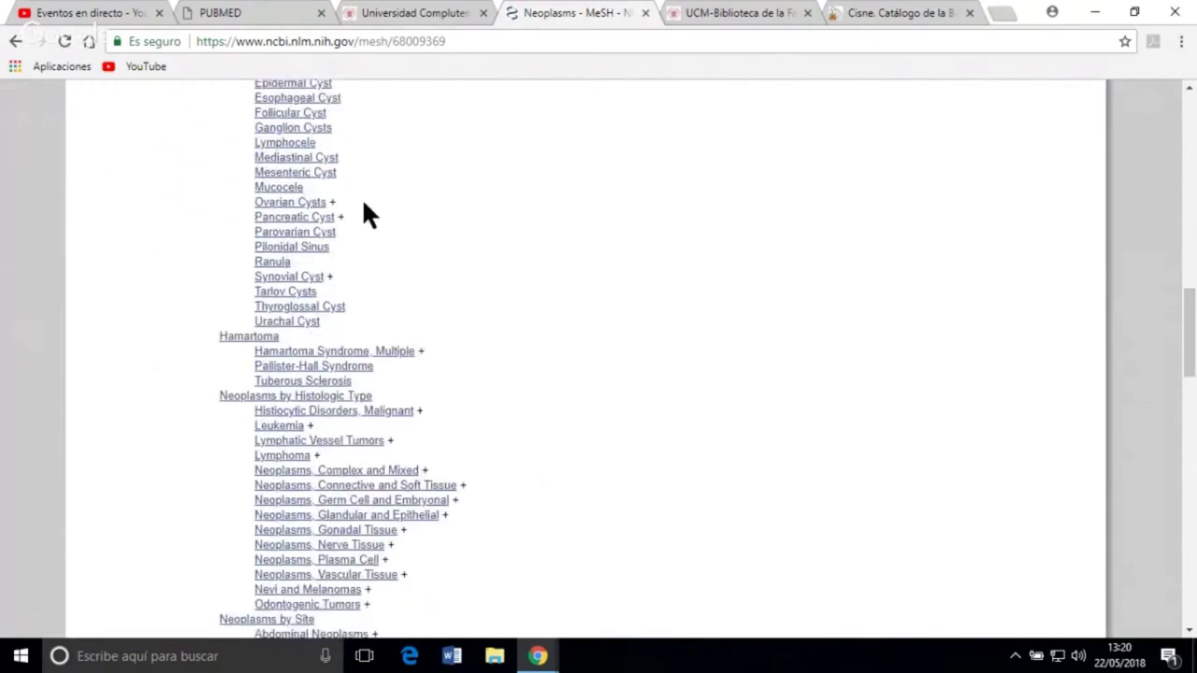
pyautogui.scroll(-2, 315, 448)
pyautogui.scroll(-6, 430, 434)
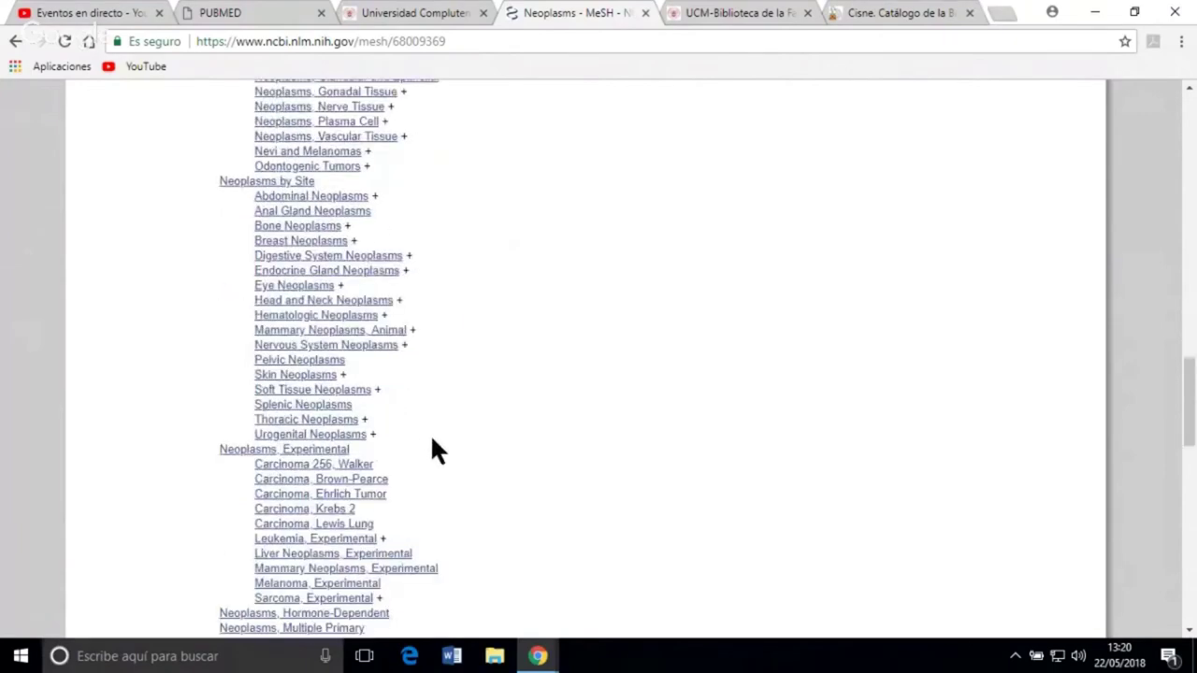
pyautogui.scroll(-5, 421, 434)
pyautogui.scroll(-3, 417, 442)
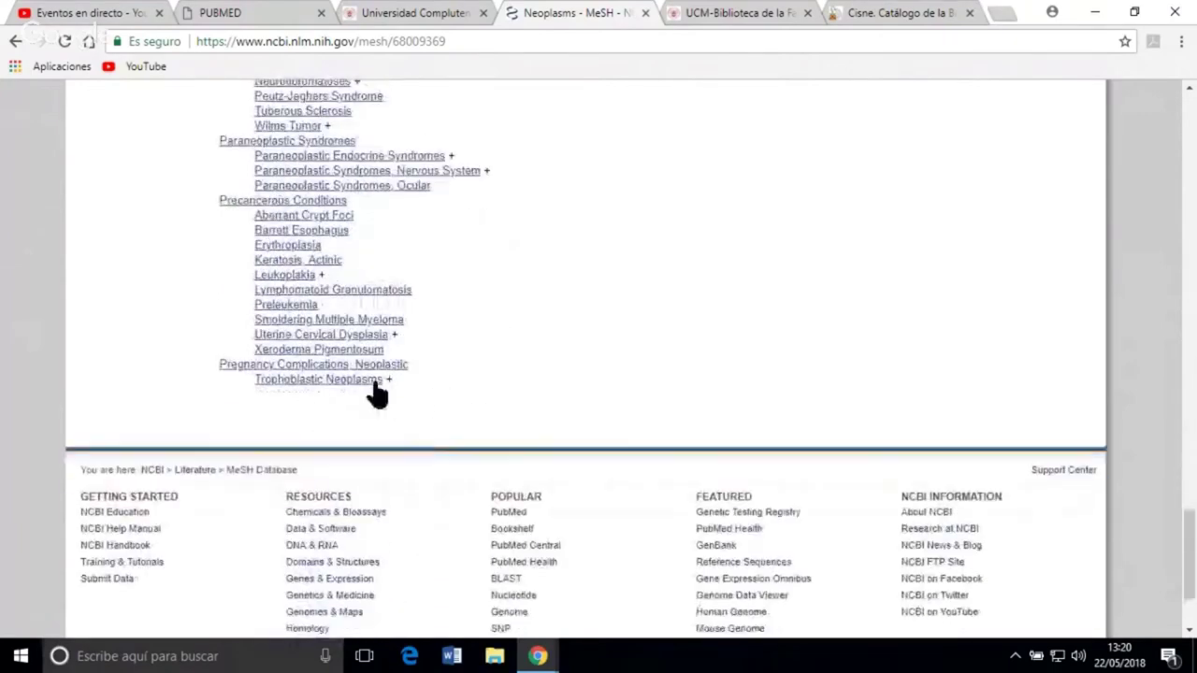
pyautogui.scroll(5, 588, 355)
pyautogui.scroll(8, 575, 351)
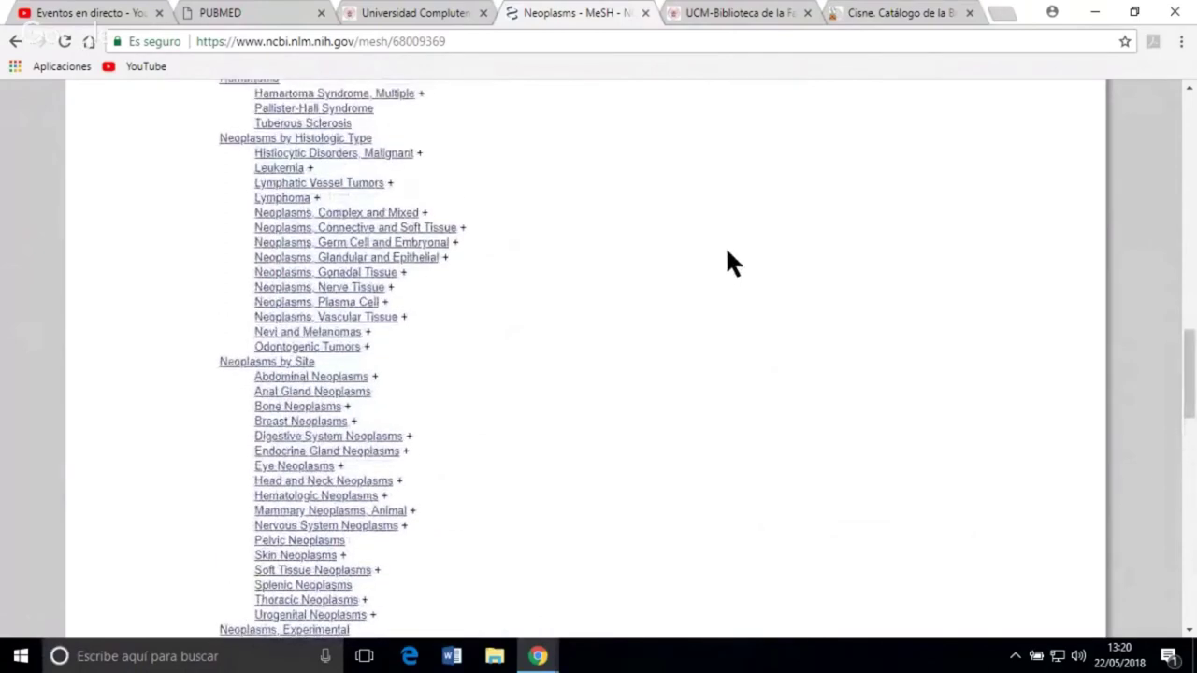
pyautogui.scroll(4, 715, 286)
pyautogui.scroll(3, 682, 346)
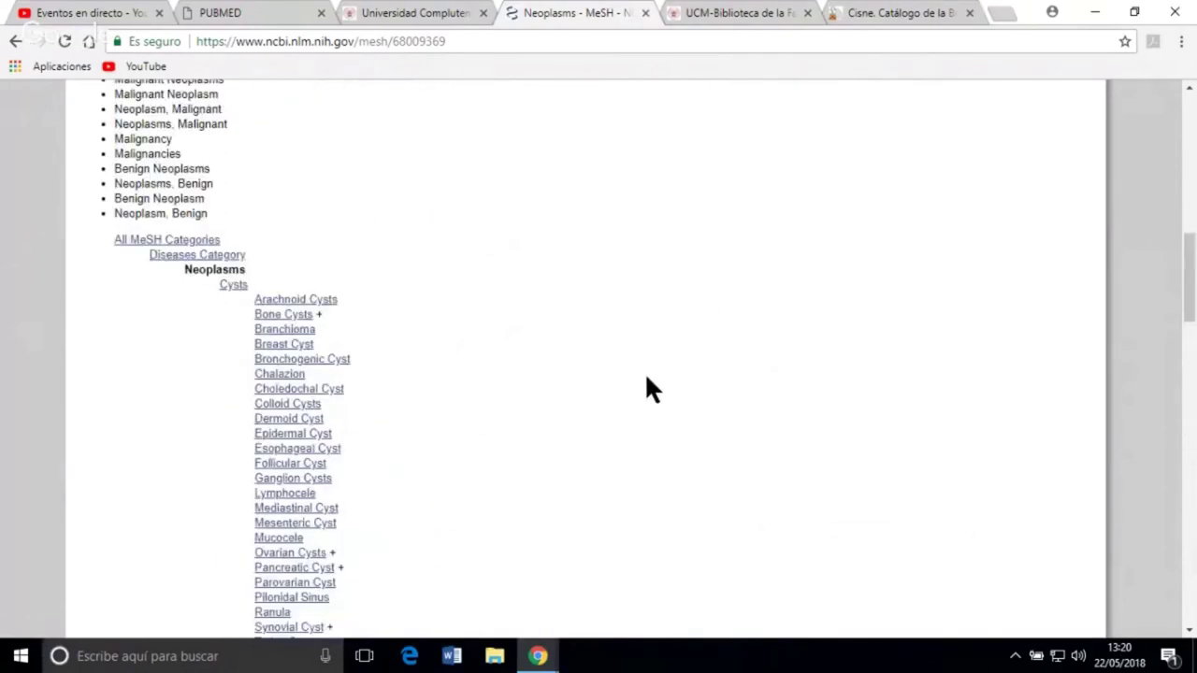
pyautogui.scroll(10, 646, 378)
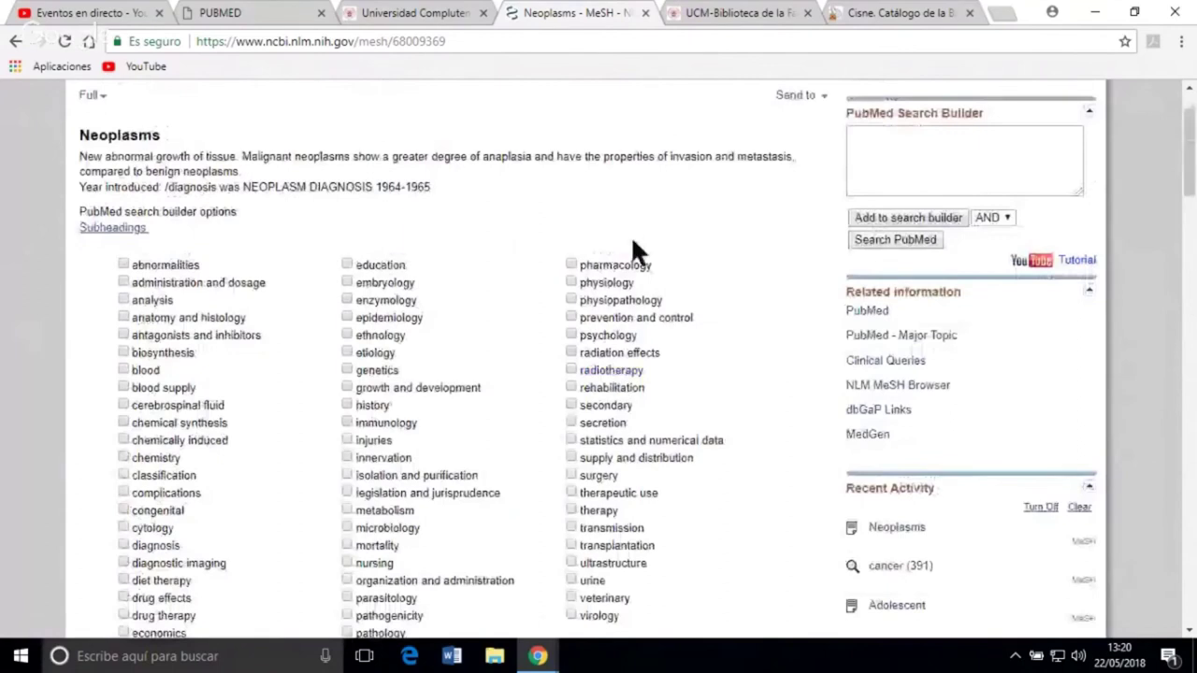
pyautogui.scroll(1, 582, 213)
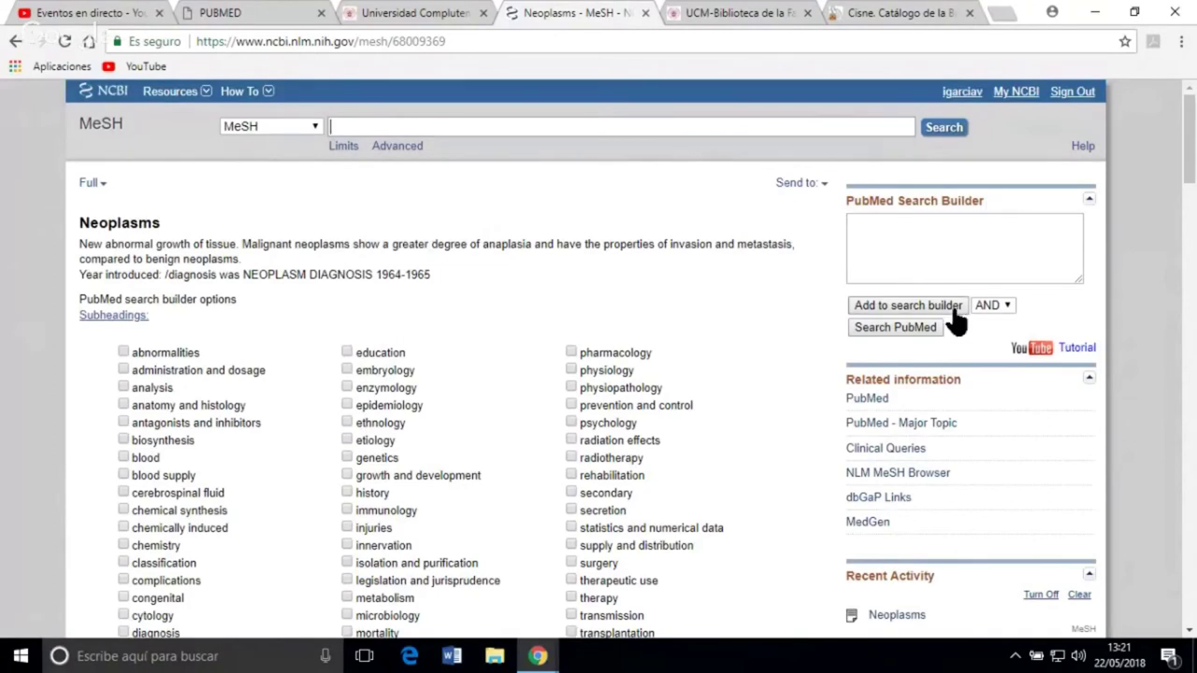
pyautogui.click(1005, 306)
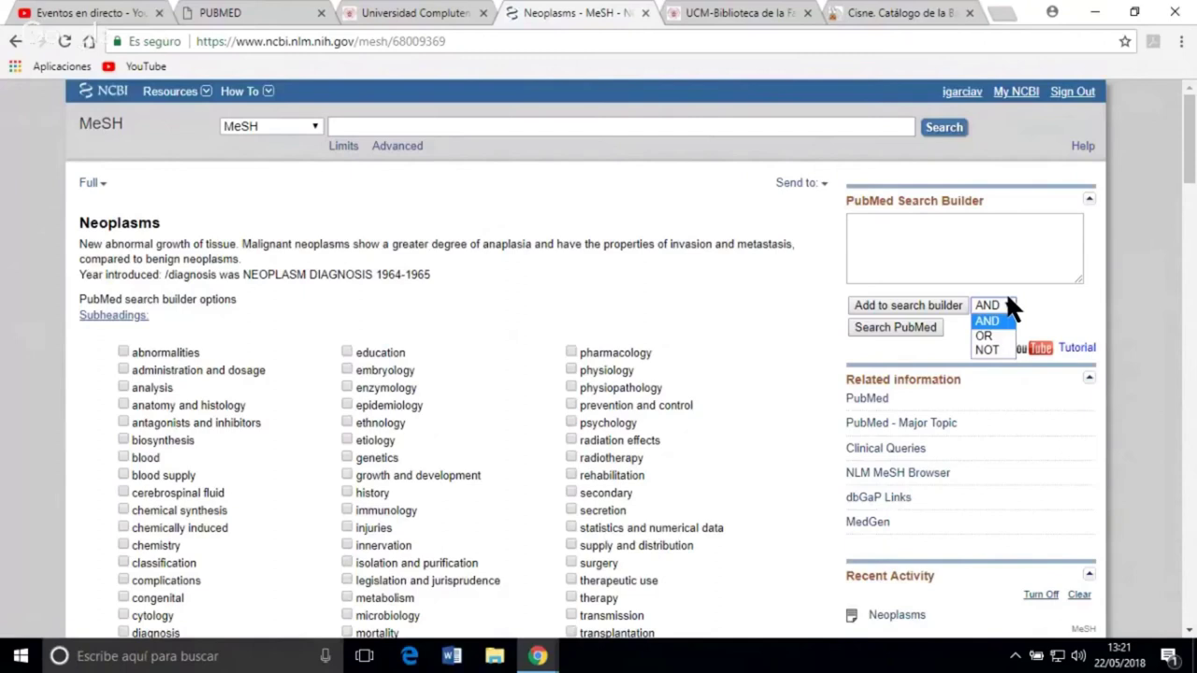
pyautogui.click(1014, 305)
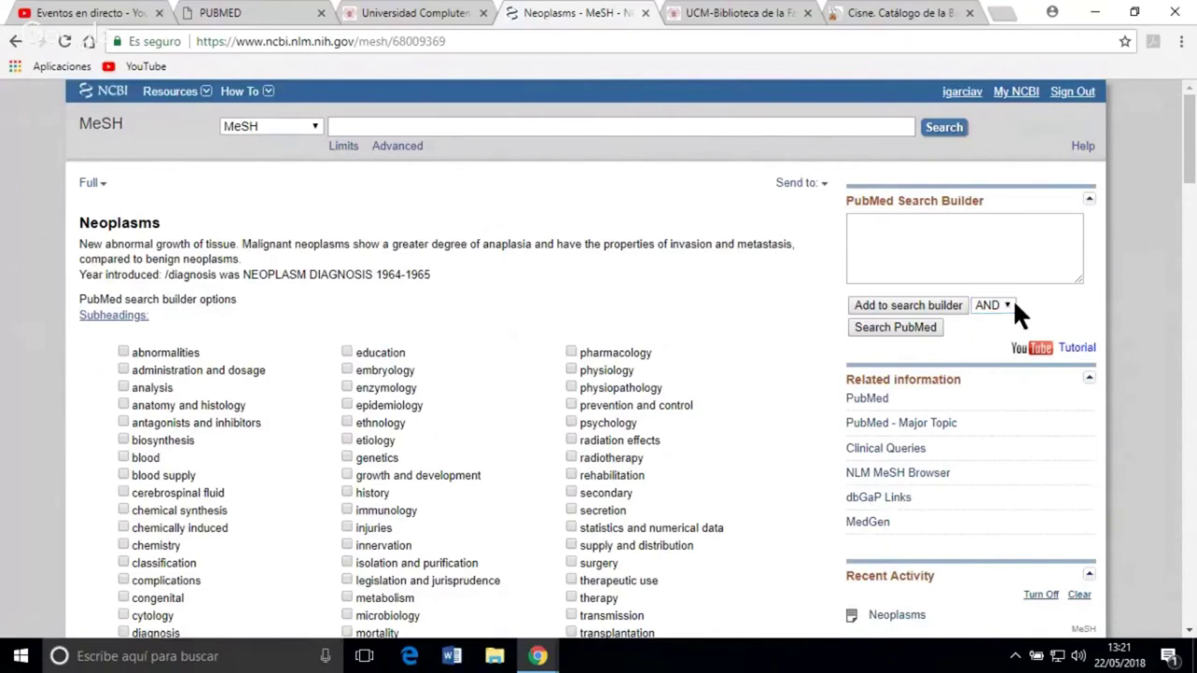
# Search MeSH for the suggested term anxiety disorders and add the Anxiety Disorders heading to the PubMed Search Builder
pyautogui.click(500, 128)
pyautogui.write('anxiety')
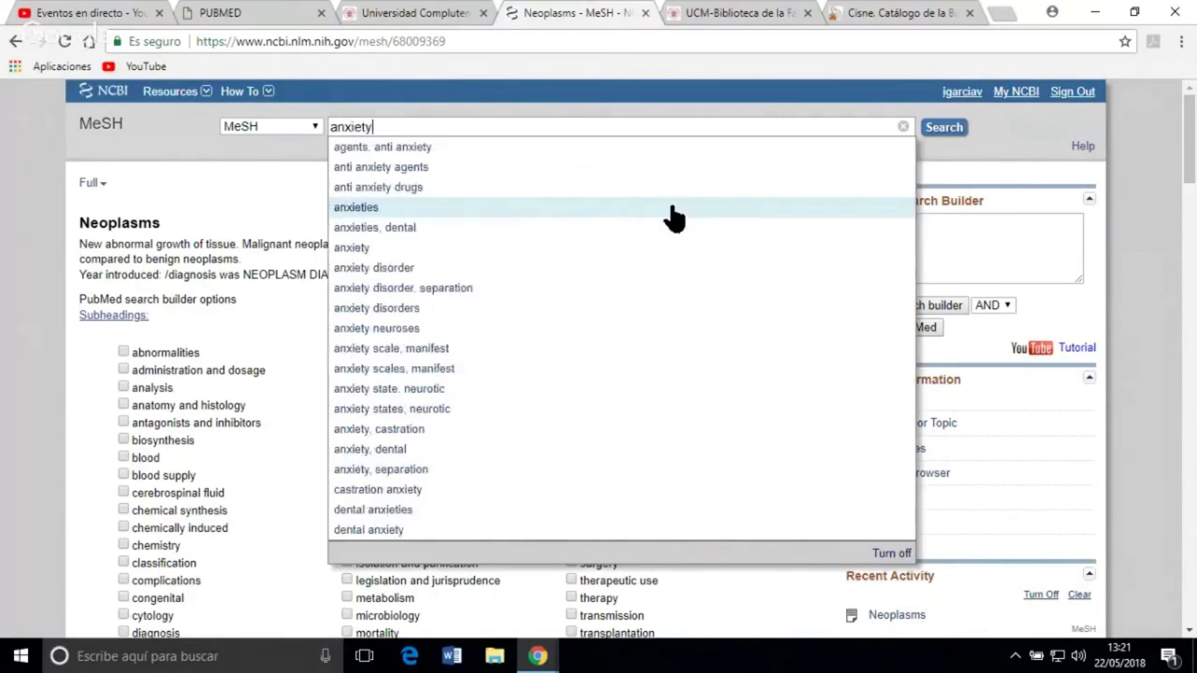
pyautogui.write(' disorde')
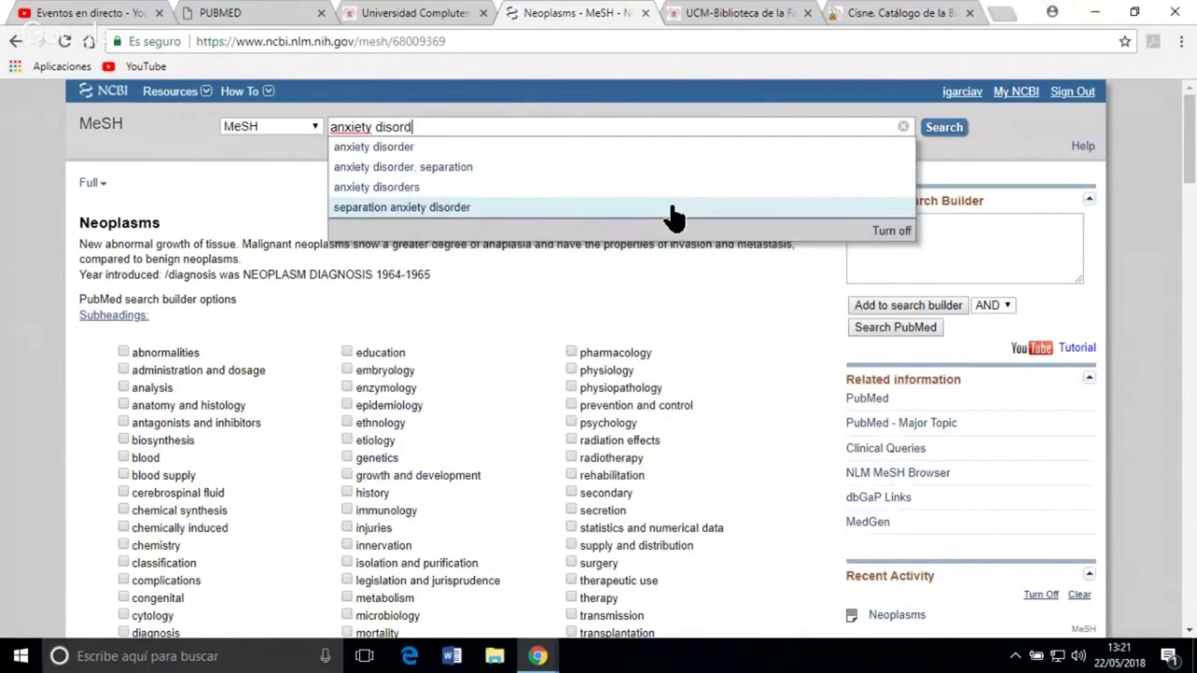
pyautogui.click(396, 187)
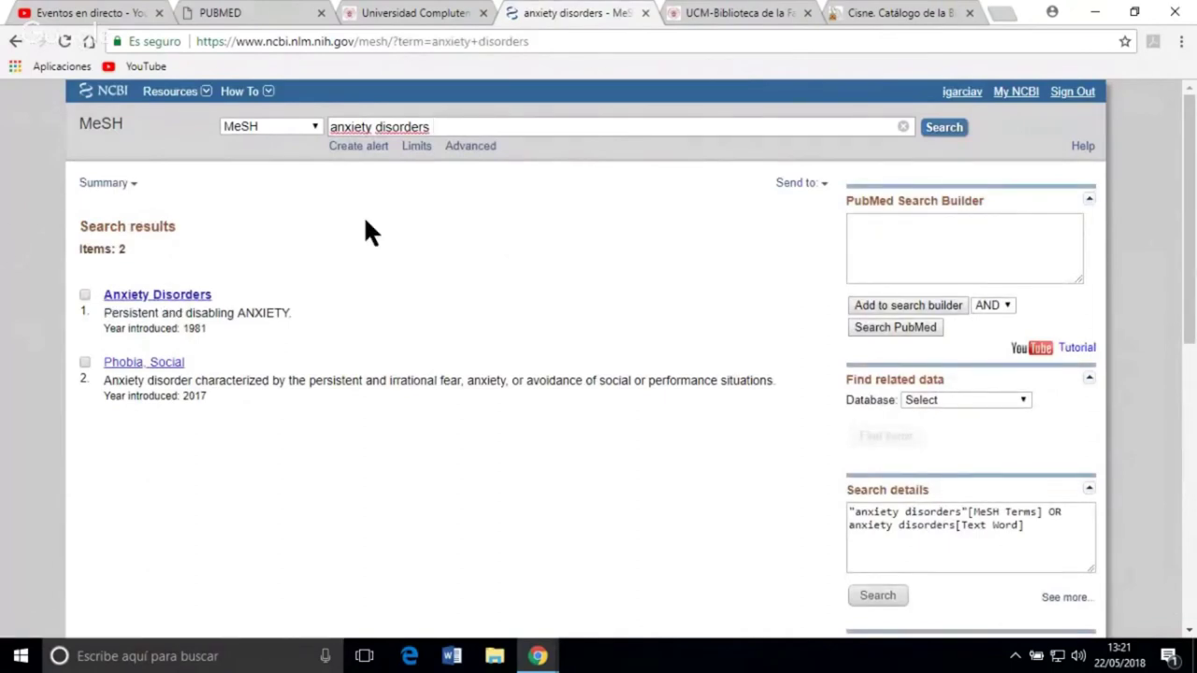
pyautogui.click(85, 295)
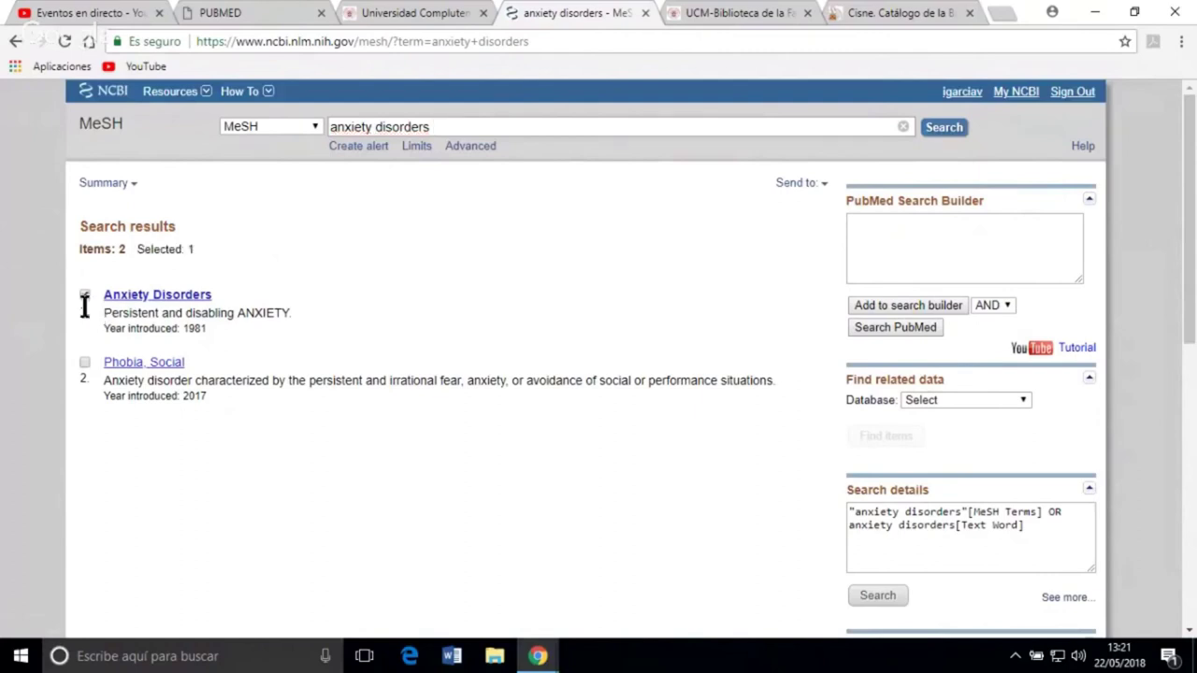
pyautogui.click(903, 310)
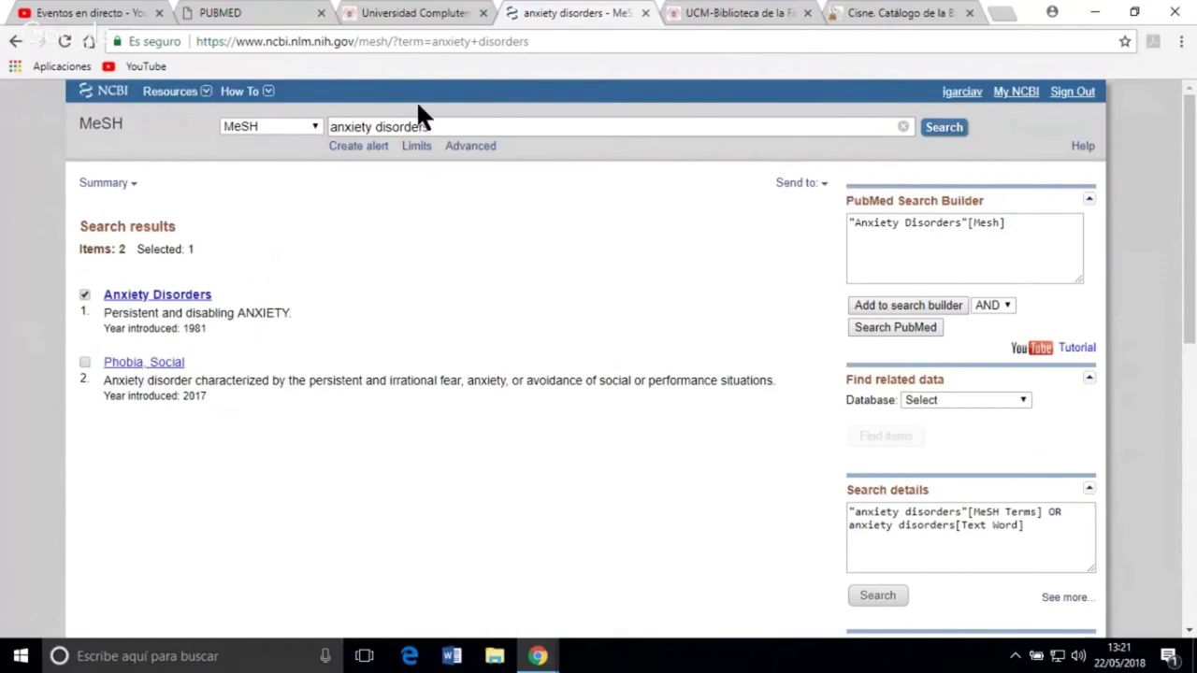
# Replace the MeSH search term with child and run the search
pyautogui.moveTo(448, 127); pyautogui.dragTo(235, 158)
pyautogui.write('child')
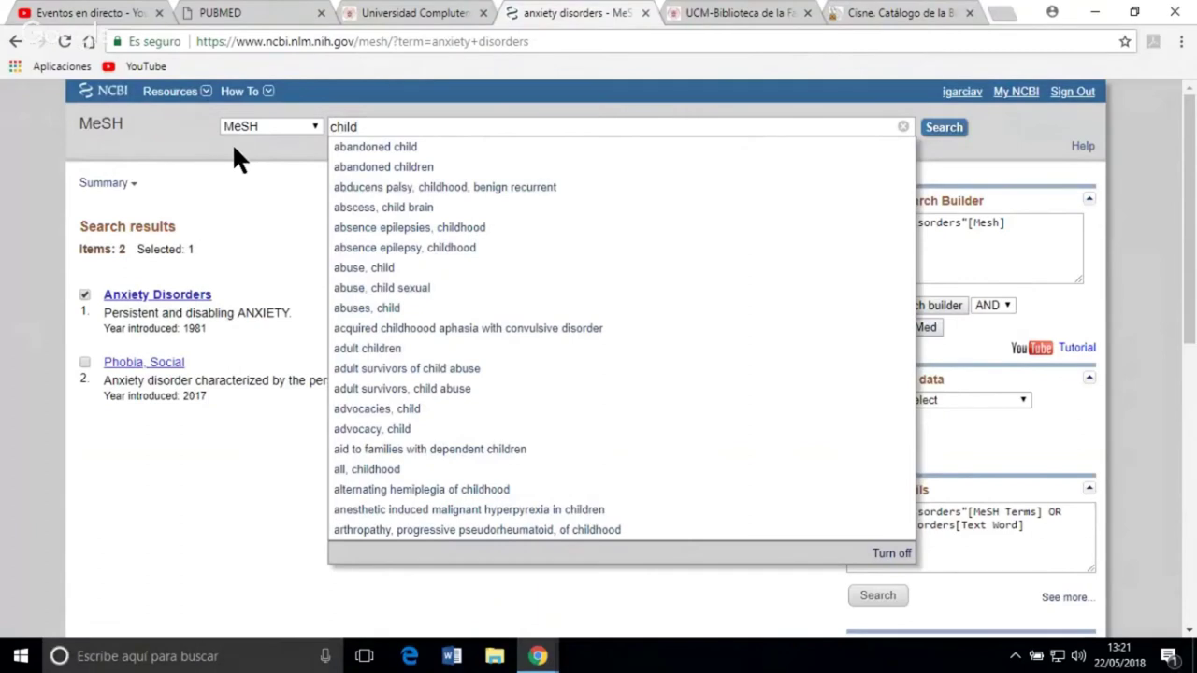
pyautogui.press('Return')
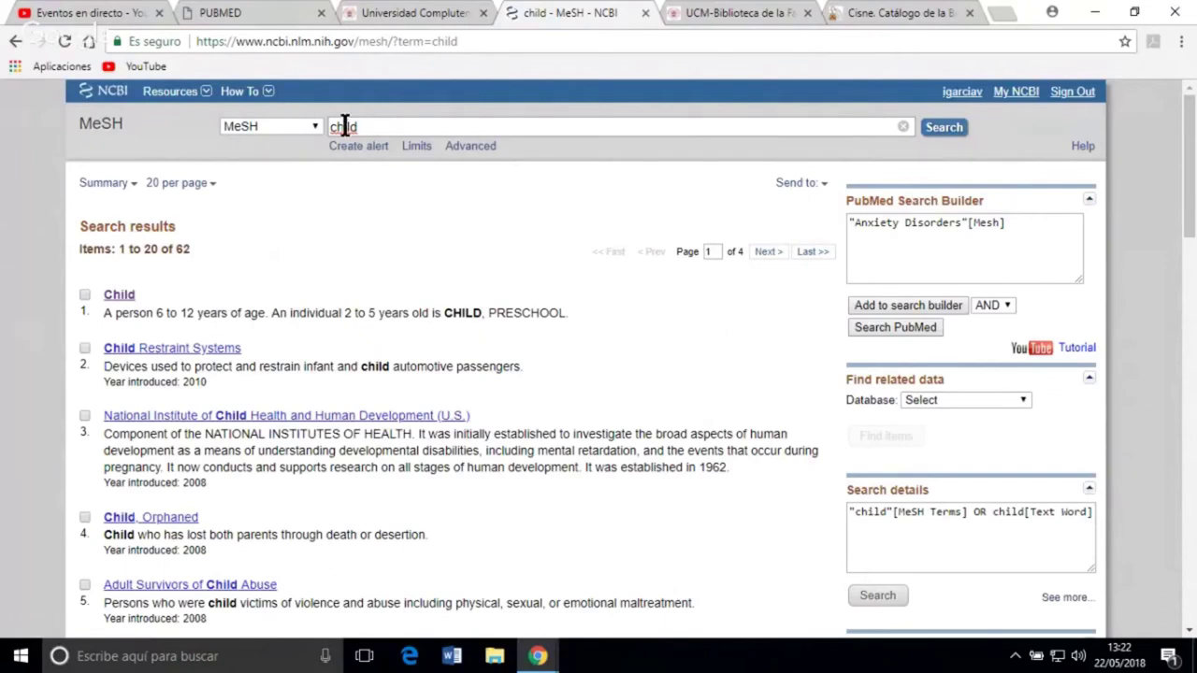
# Add the Child heading to the PubMed Search Builder with AND and run the combined search in PubMed
pyautogui.click(1004, 299)
pyautogui.click(1006, 299)
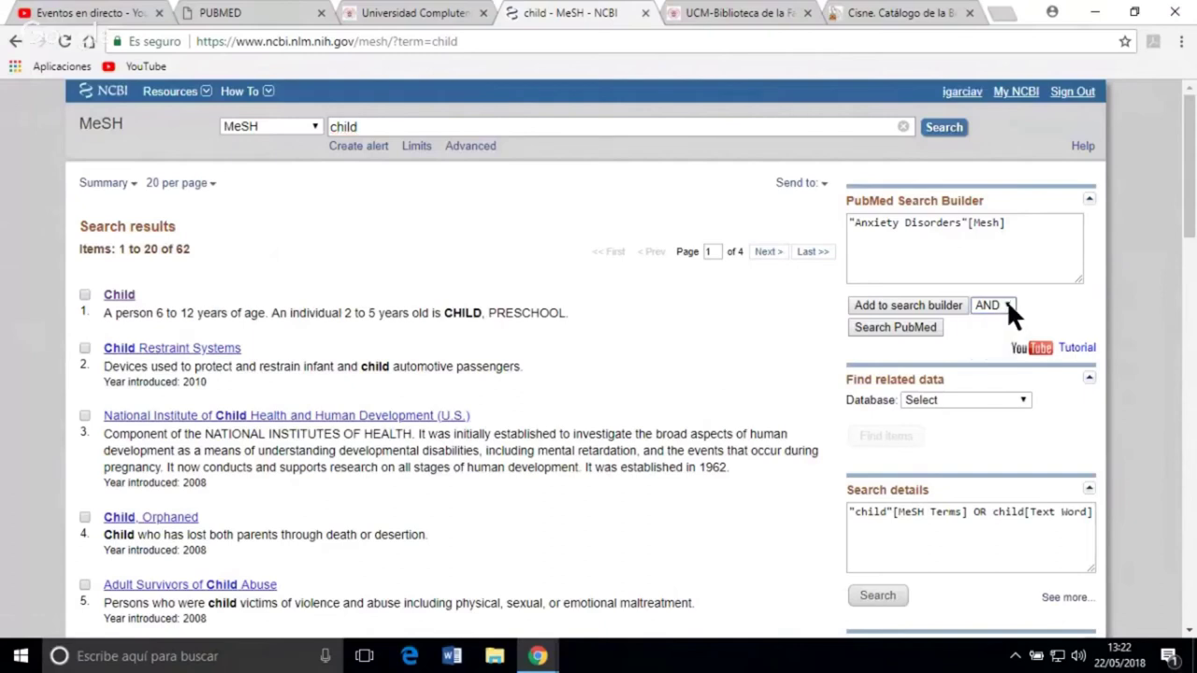
pyautogui.click(922, 306)
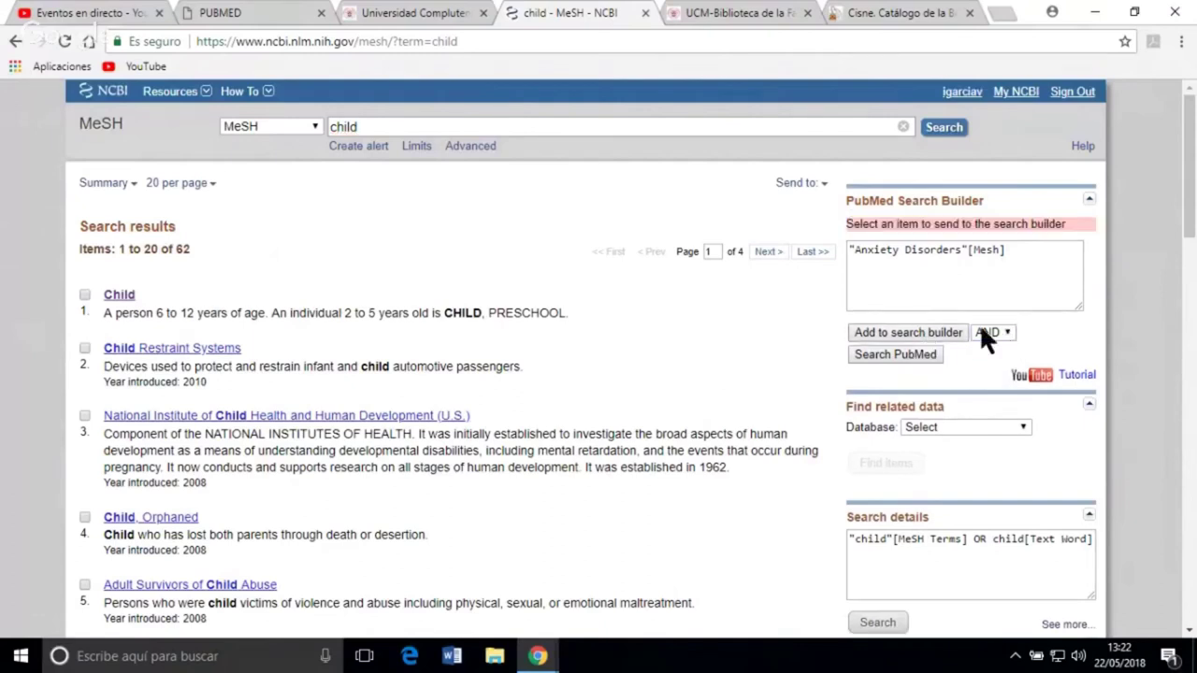
pyautogui.click(84, 295)
pyautogui.click(935, 338)
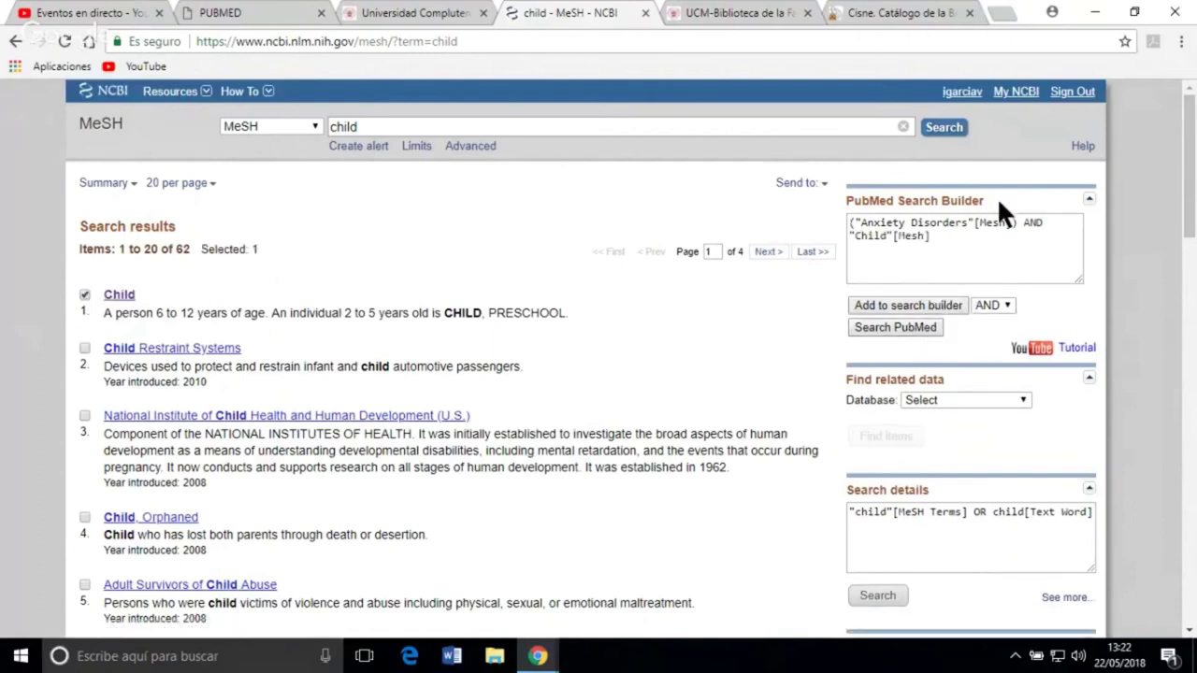
pyautogui.click(895, 329)
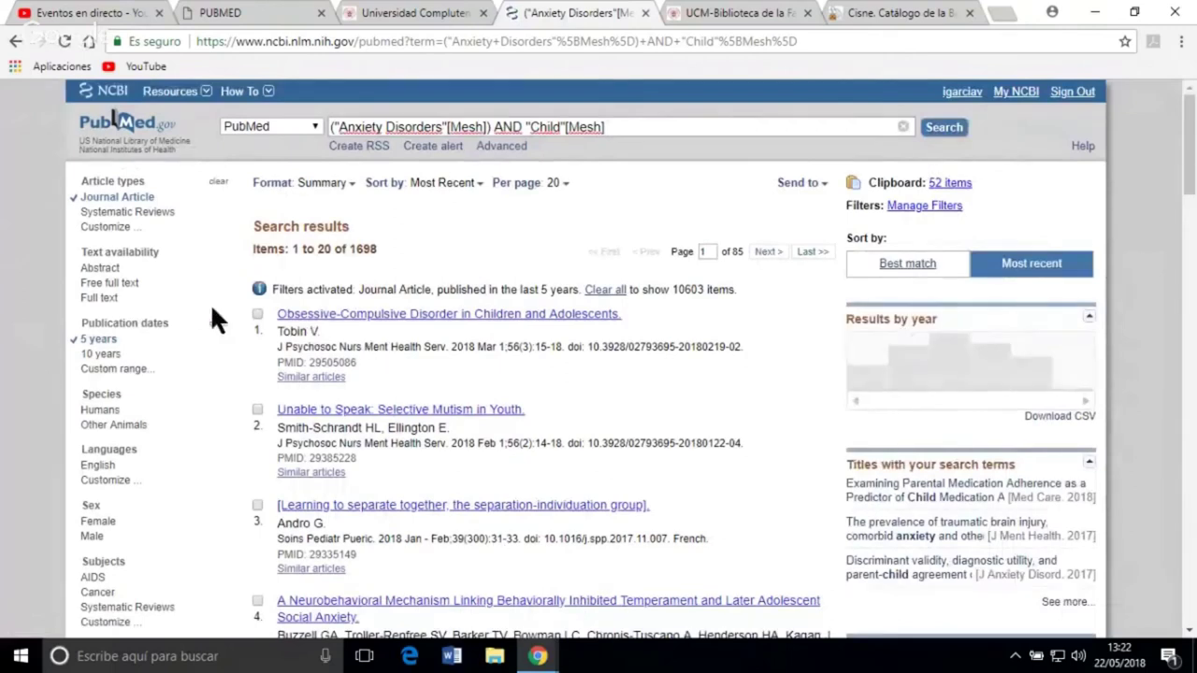
# Filter the PubMed results by sex Female and by the age groups Adult: 19+ years and Adult: 19-44 years
pyautogui.scroll(-4, 207, 307)
pyautogui.scroll(-2, 158, 234)
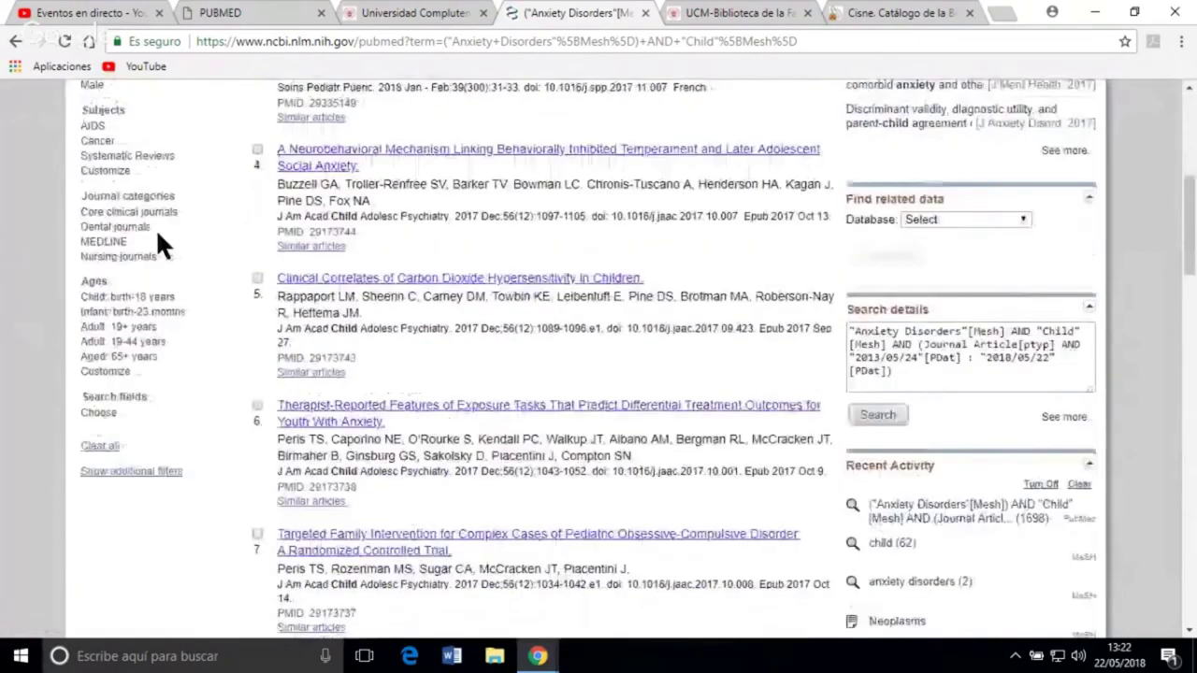
pyautogui.scroll(3, 174, 250)
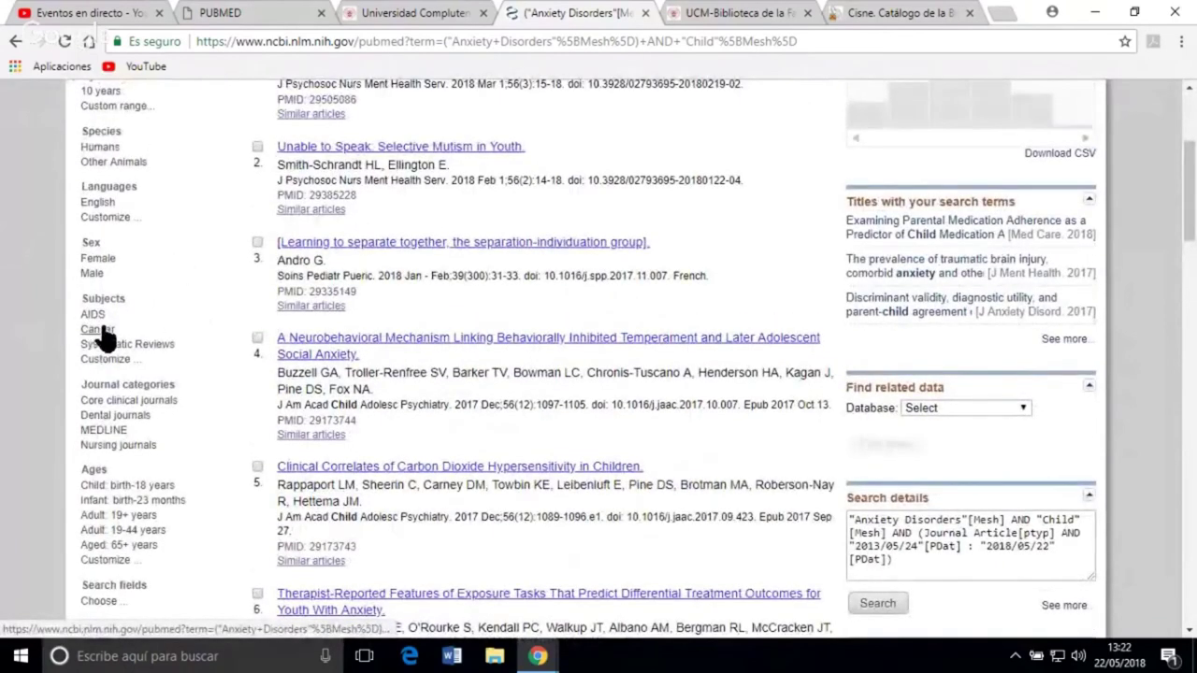
pyautogui.click(98, 256)
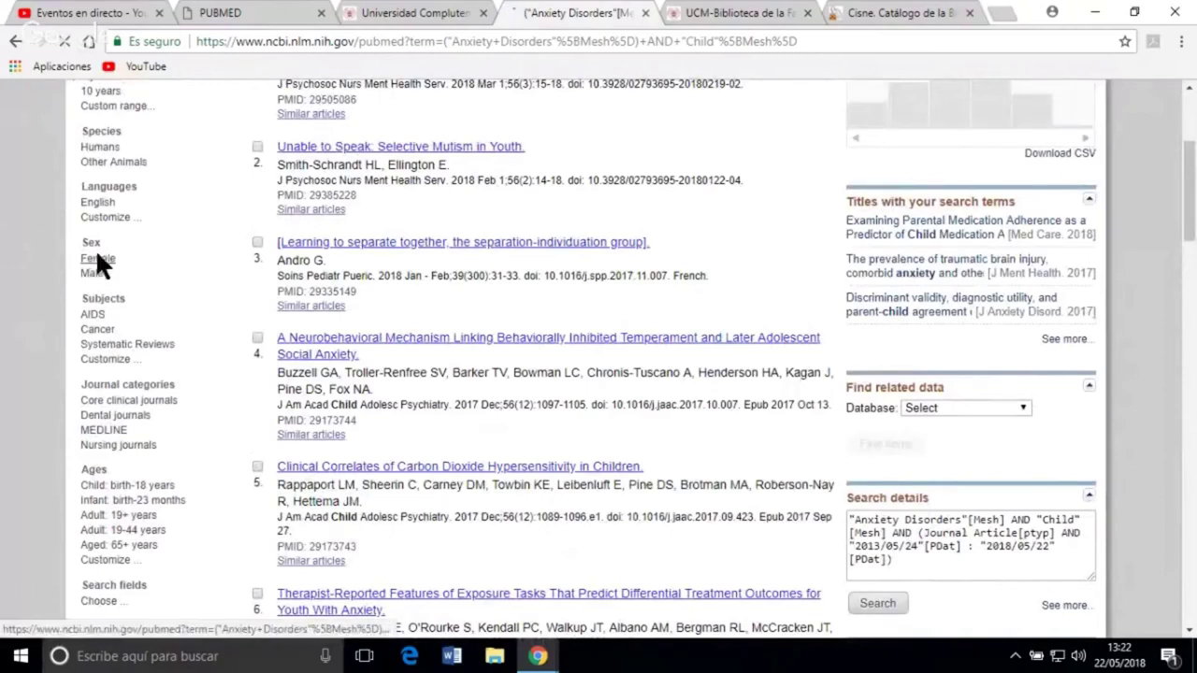
pyautogui.scroll(-4, 179, 443)
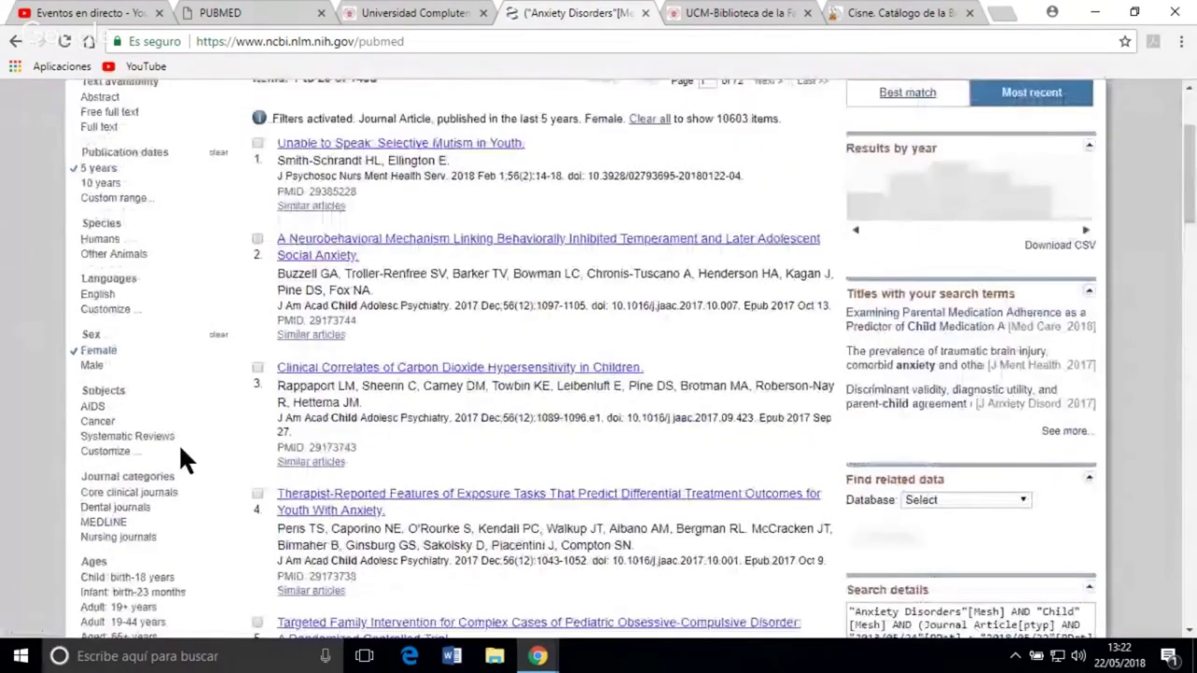
pyautogui.click(131, 430)
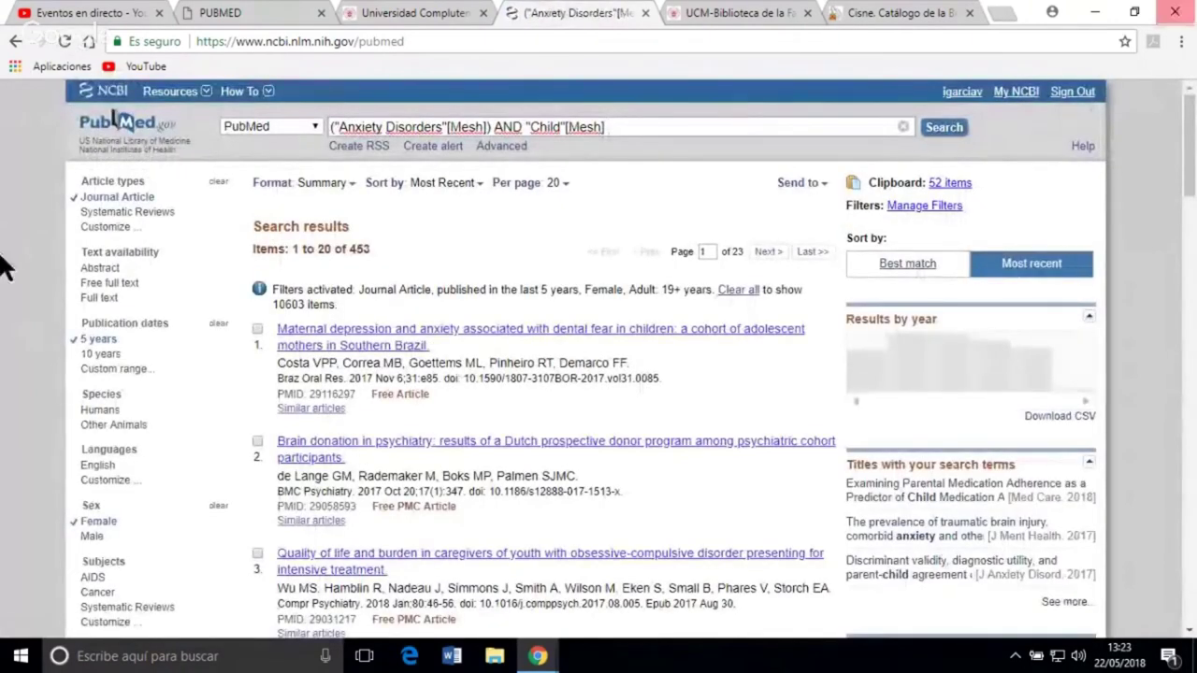
pyautogui.scroll(-4, 183, 502)
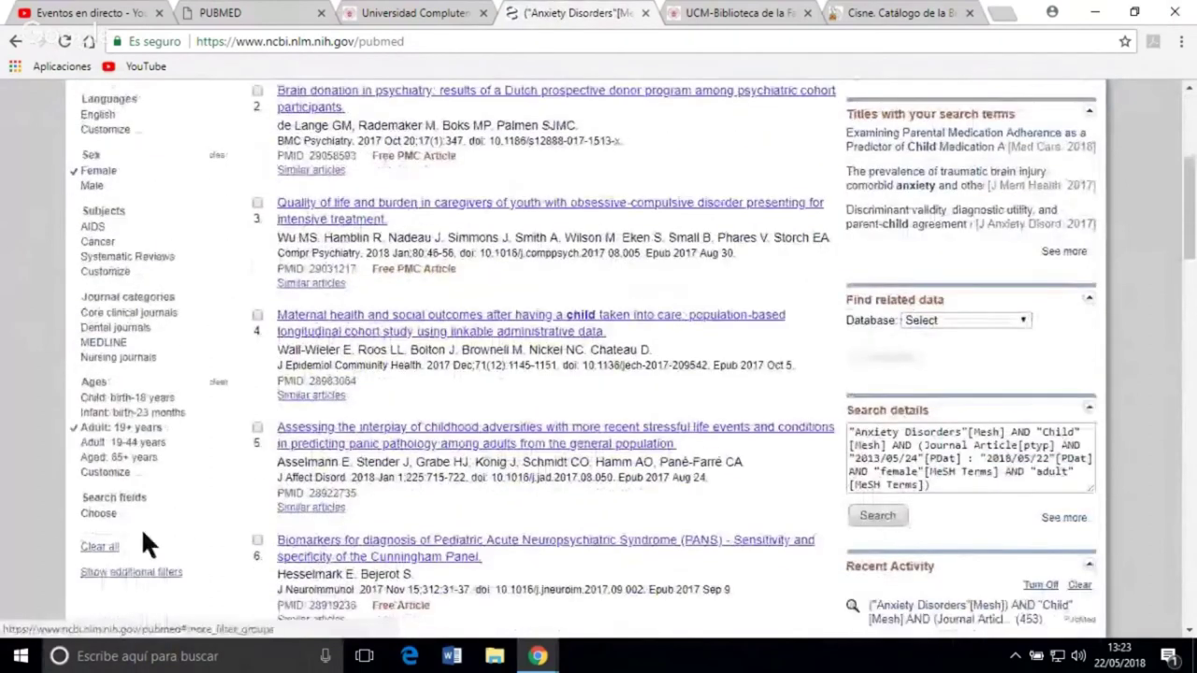
pyautogui.click(123, 443)
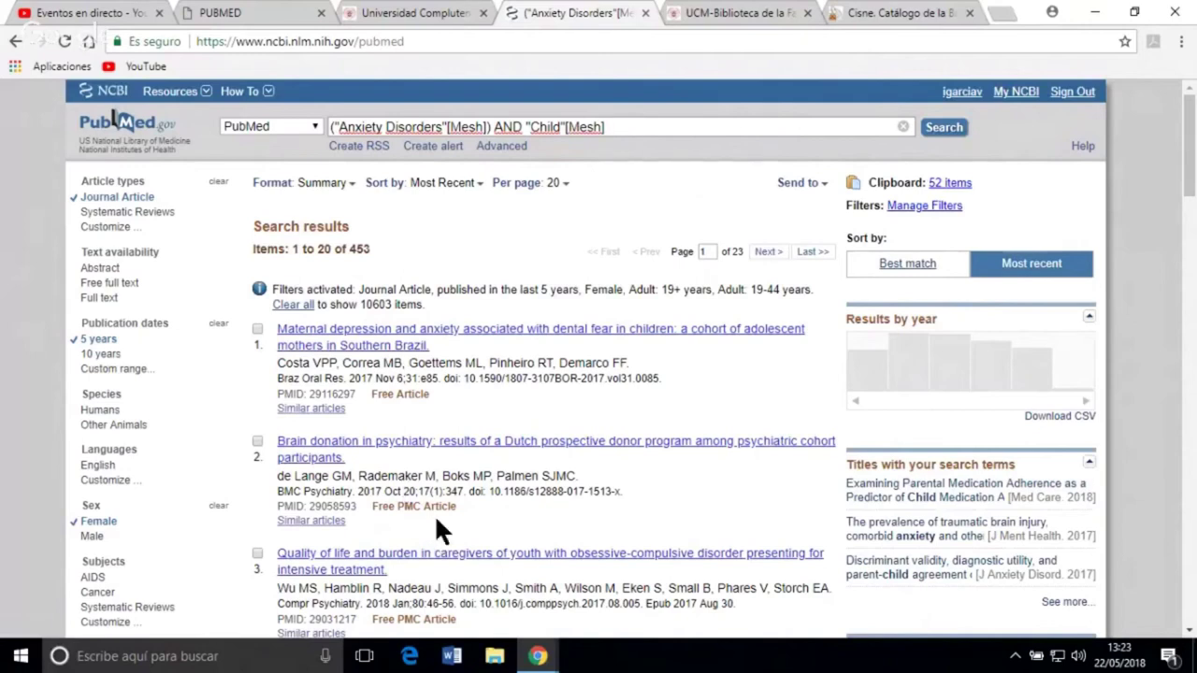
# Limit the results to Free full text articles and remove that filter again
pyautogui.scroll(-1, 436, 520)
pyautogui.scroll(-1, 442, 524)
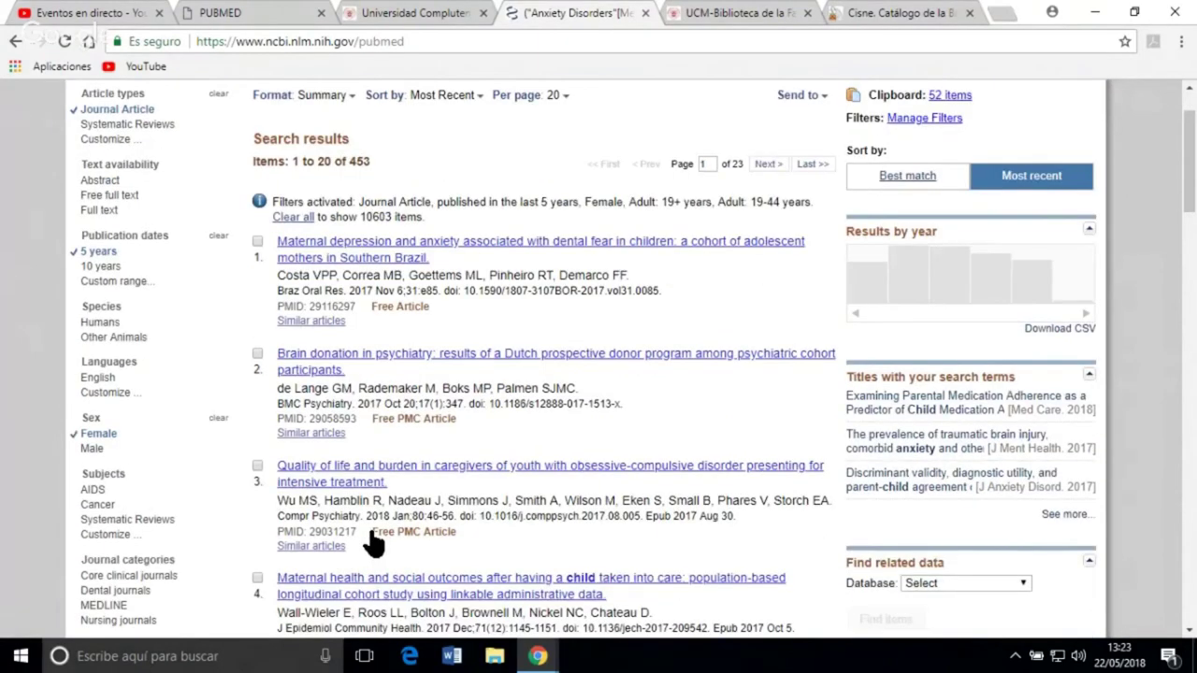
pyautogui.click(121, 197)
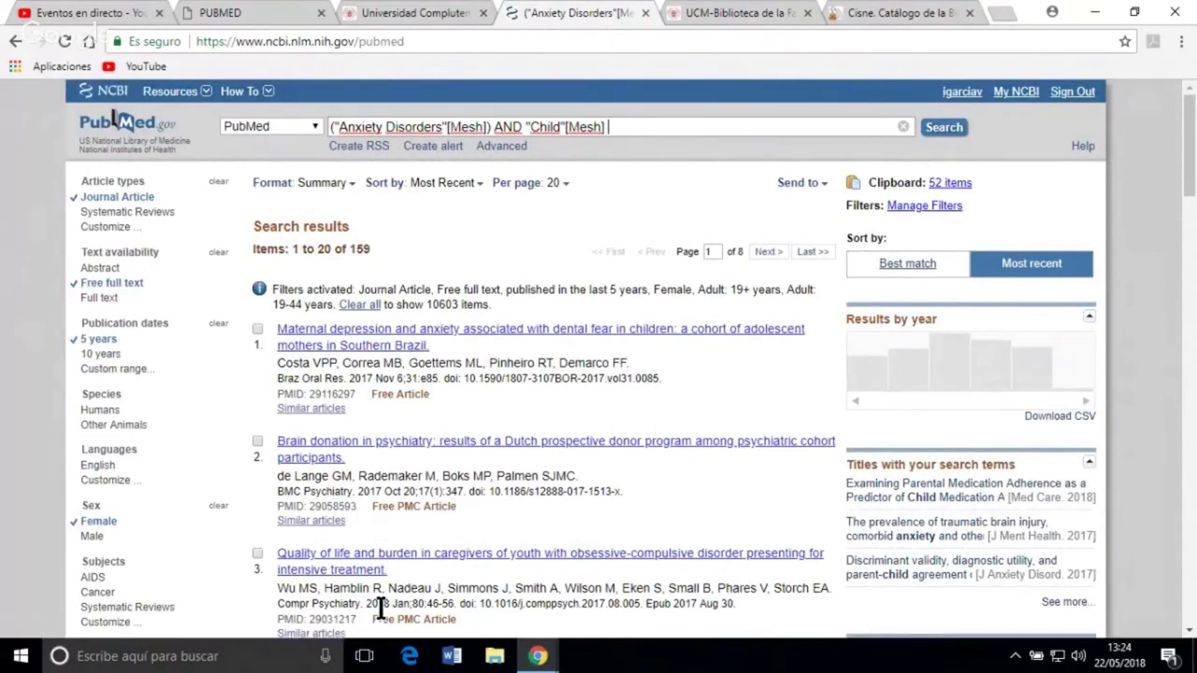
pyautogui.click(96, 290)
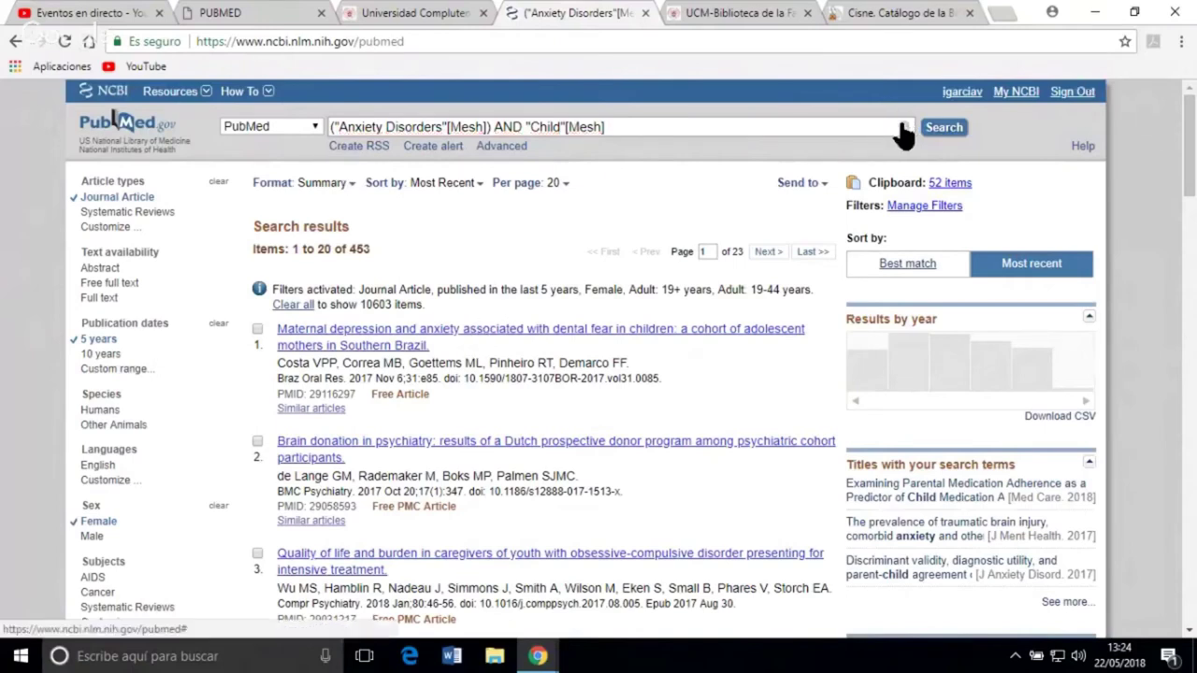
# Clear the search query and open the MeSH database with an empty search
pyautogui.hotkey('ctrl', 'a')
pyautogui.press('BackSpace')
pyautogui.click(313, 125)
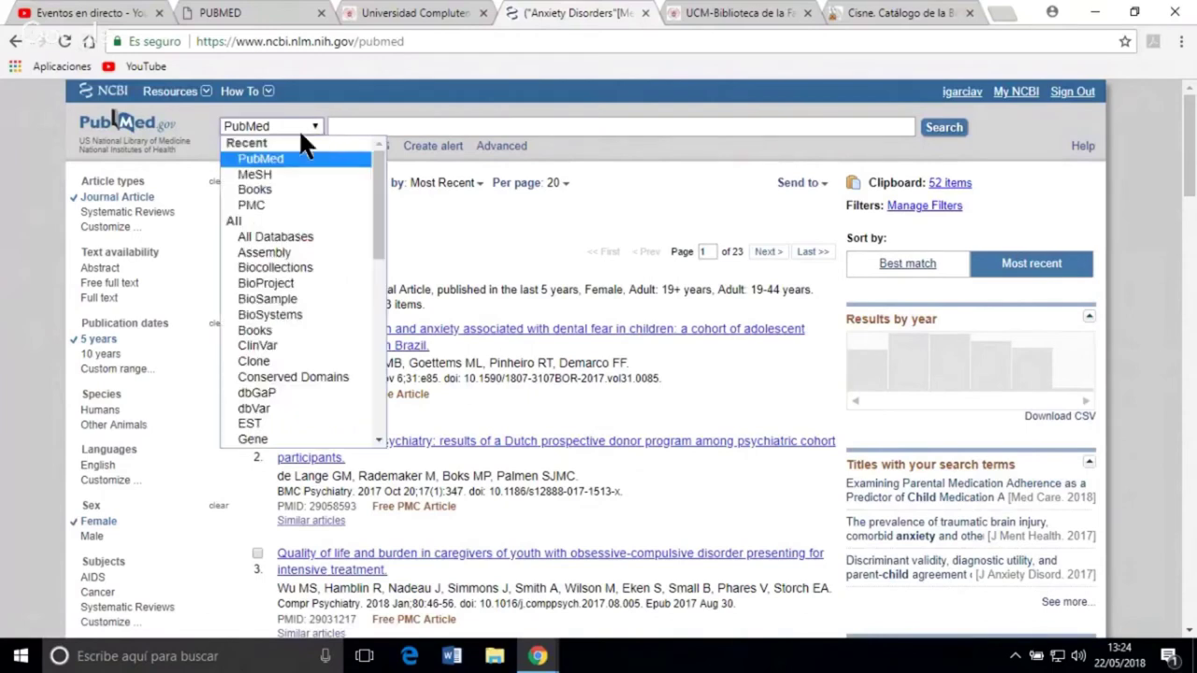
pyautogui.click(263, 173)
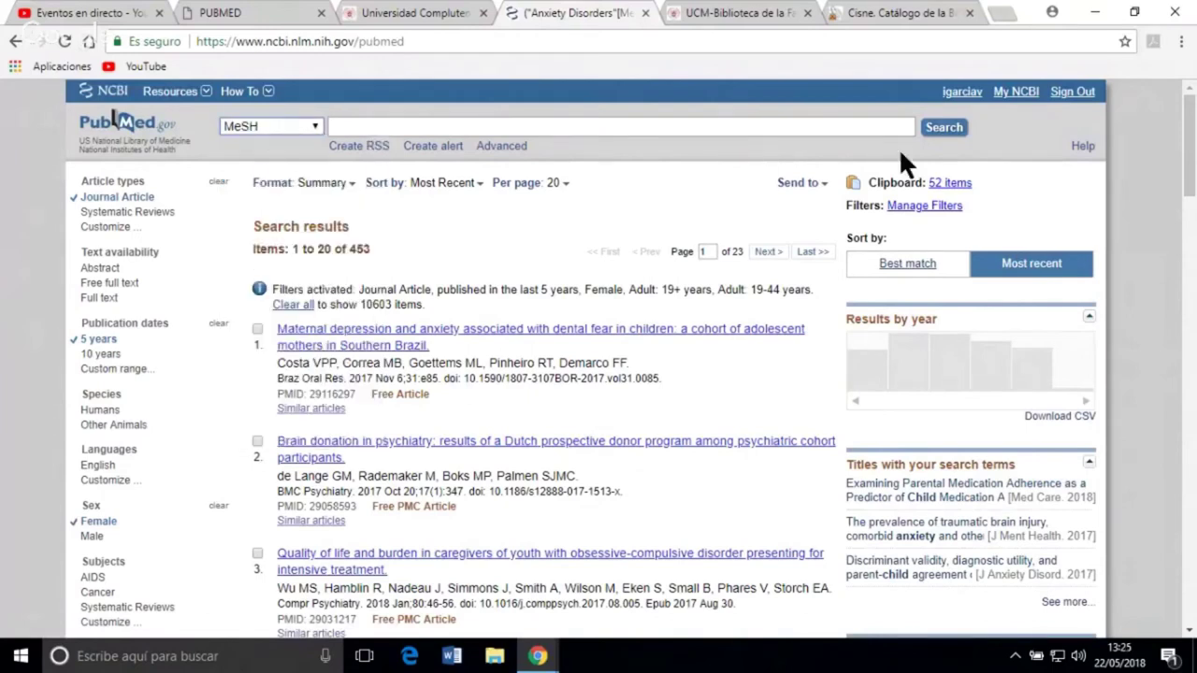
pyautogui.click(947, 131)
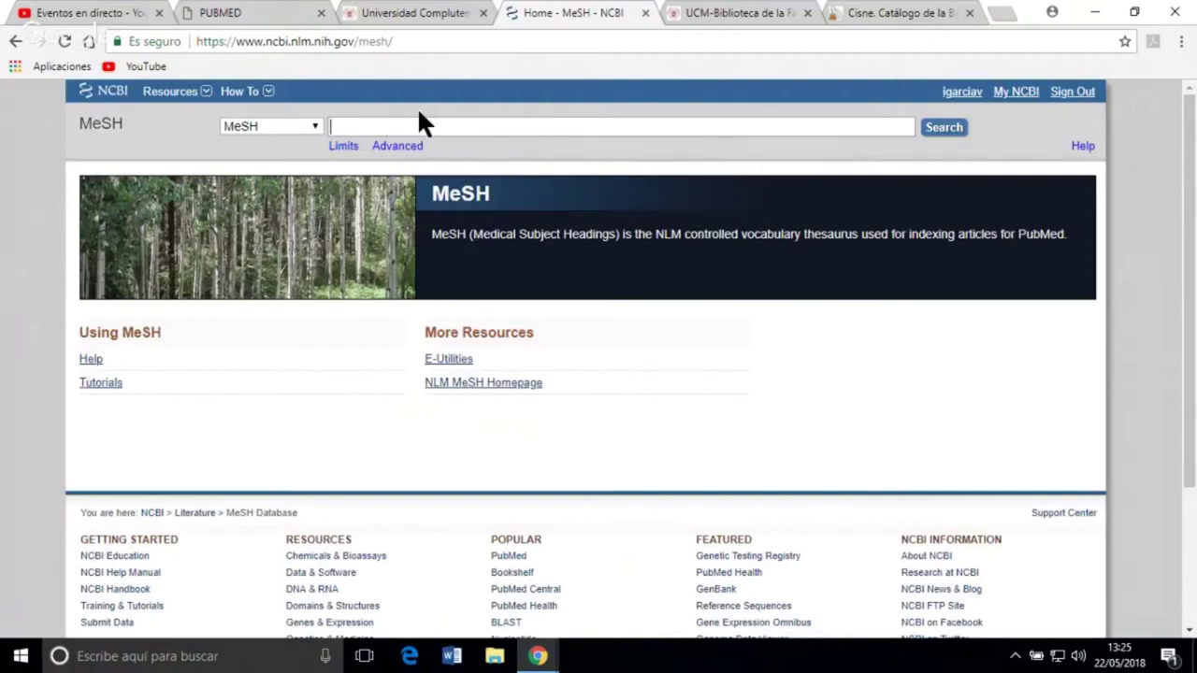
# Search MeSH for the suggested term compulsive behavior and add the Compulsive Behavior heading to the PubMed Search Builder
pyautogui.write('com')
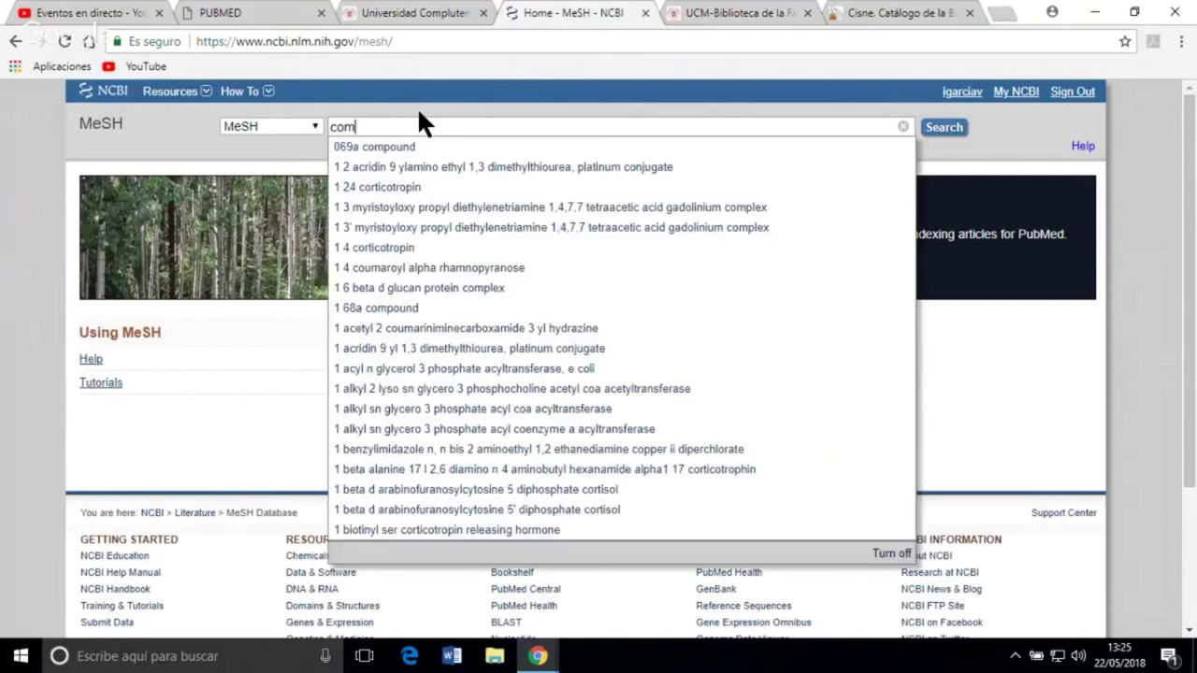
pyautogui.write('pulsi')
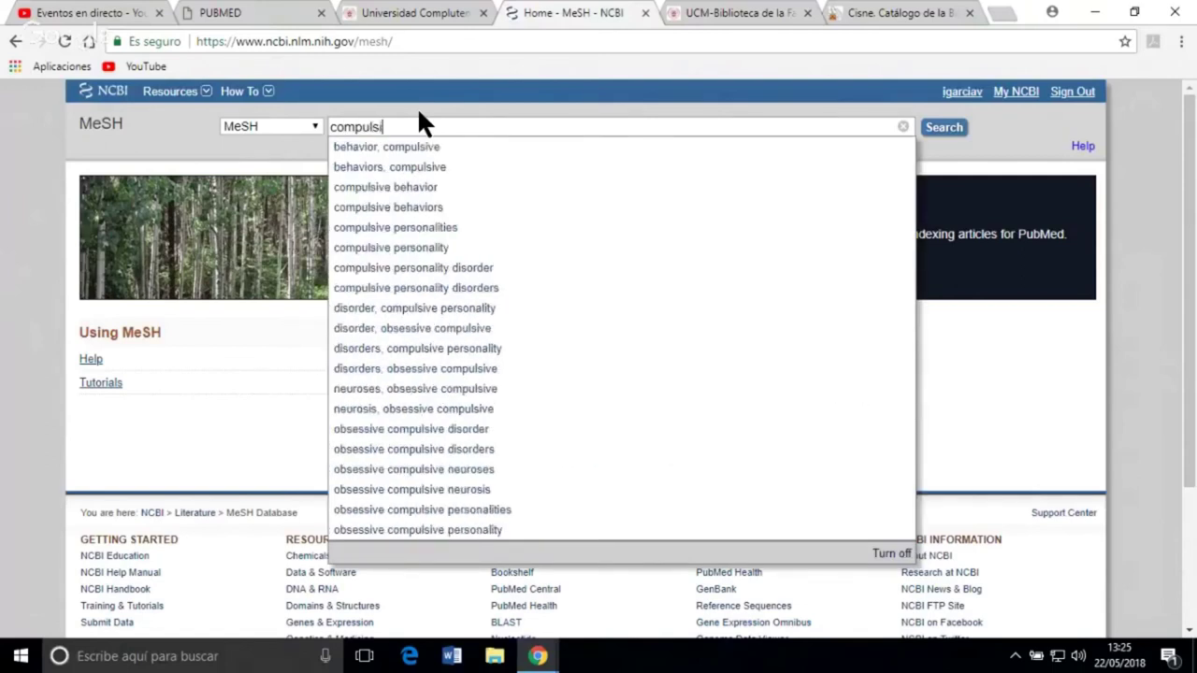
pyautogui.write('ve be')
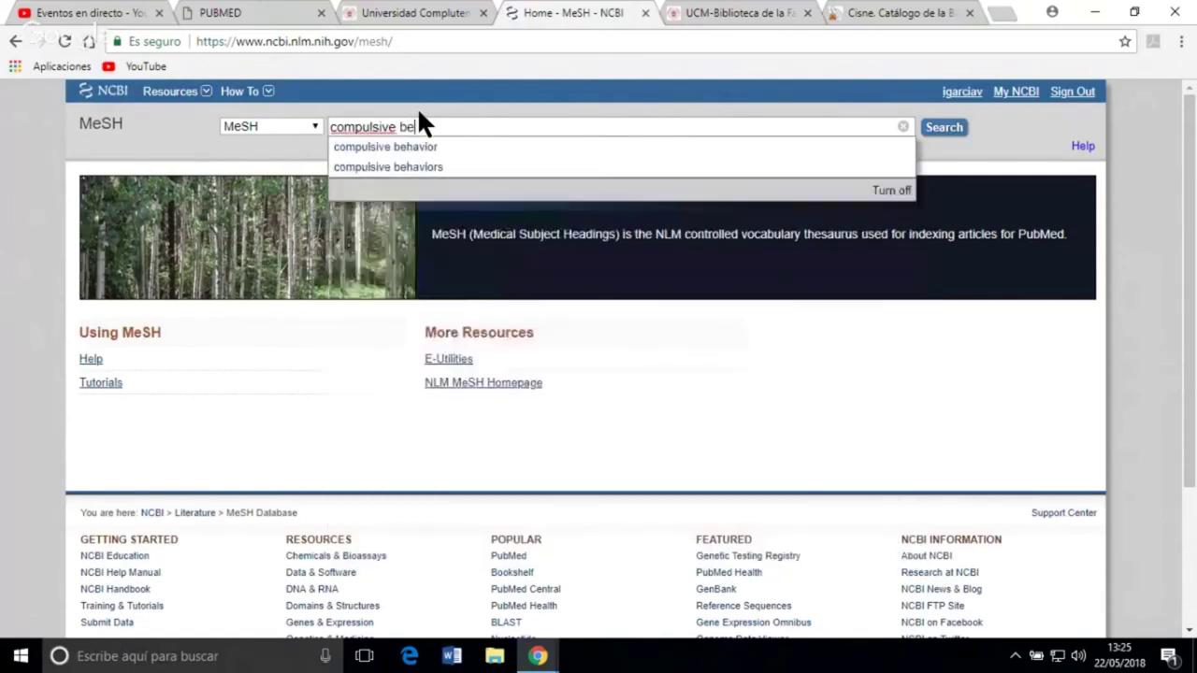
pyautogui.click(430, 147)
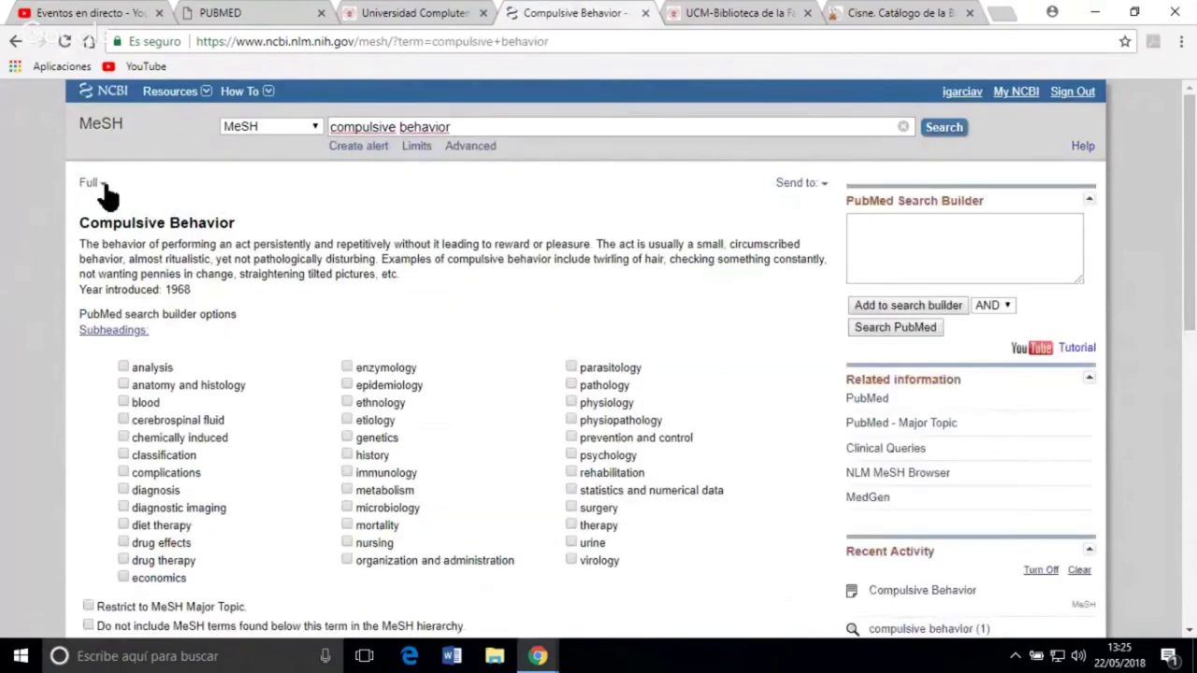
pyautogui.click(900, 308)
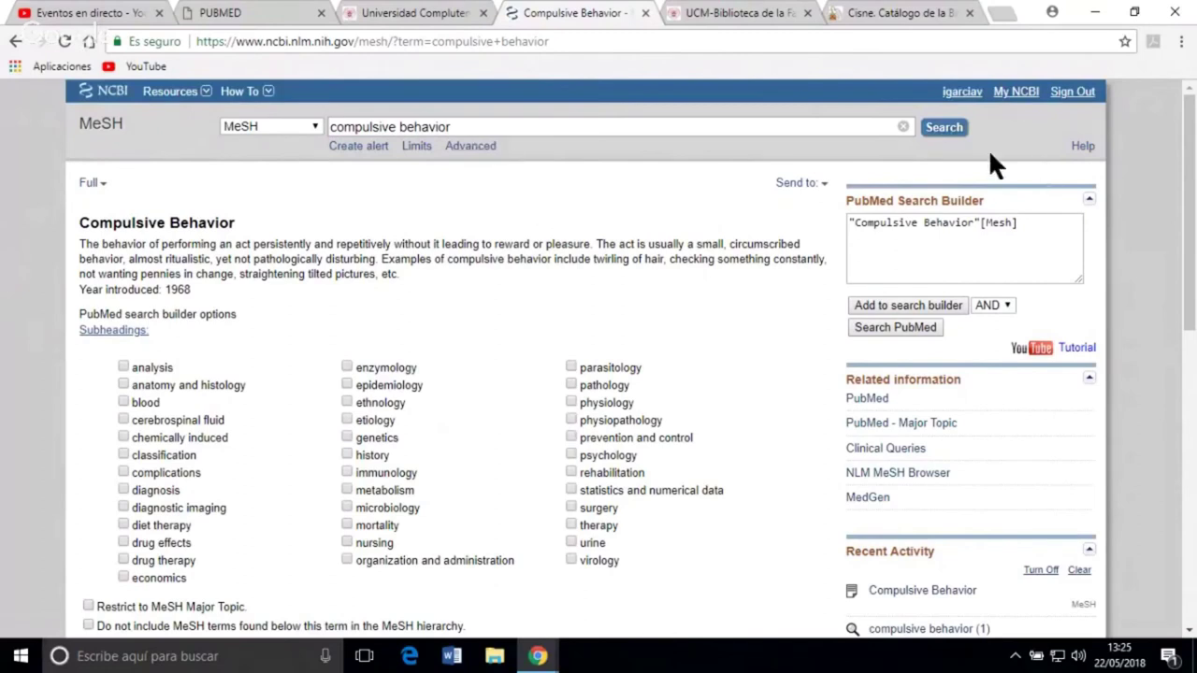
# Replace the MeSH search term with adolescent and run the search
pyautogui.click(902, 126)
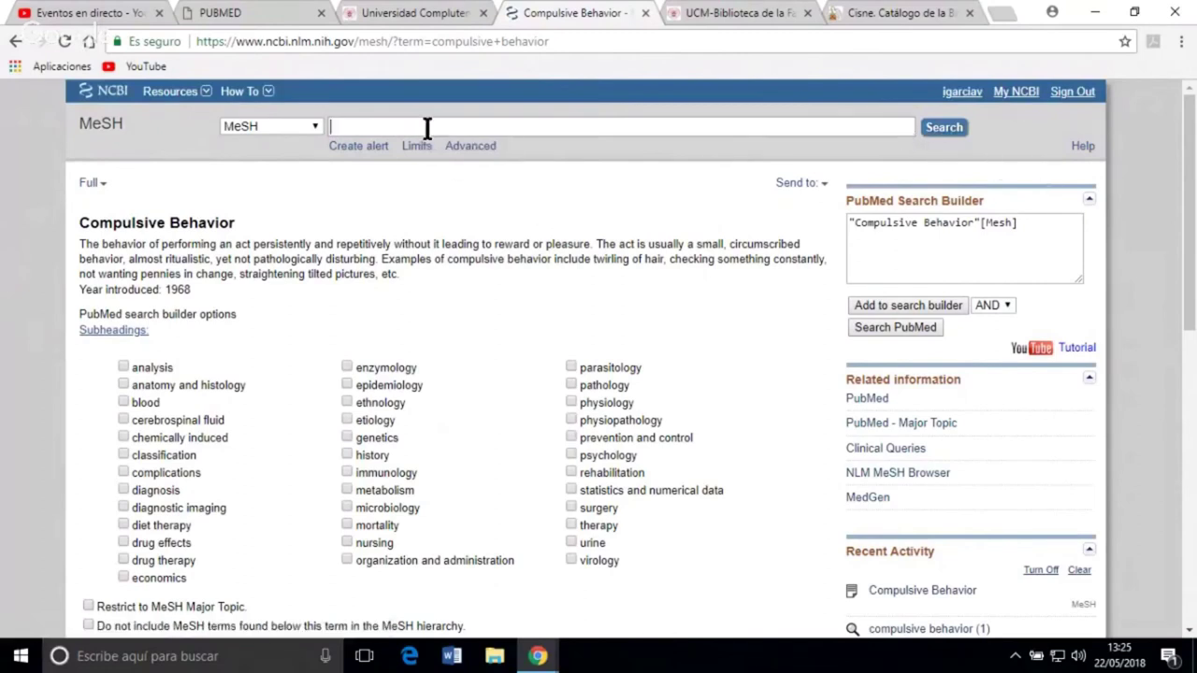
pyautogui.write('t')
pyautogui.press('BackSpace')
pyautogui.write('ado')
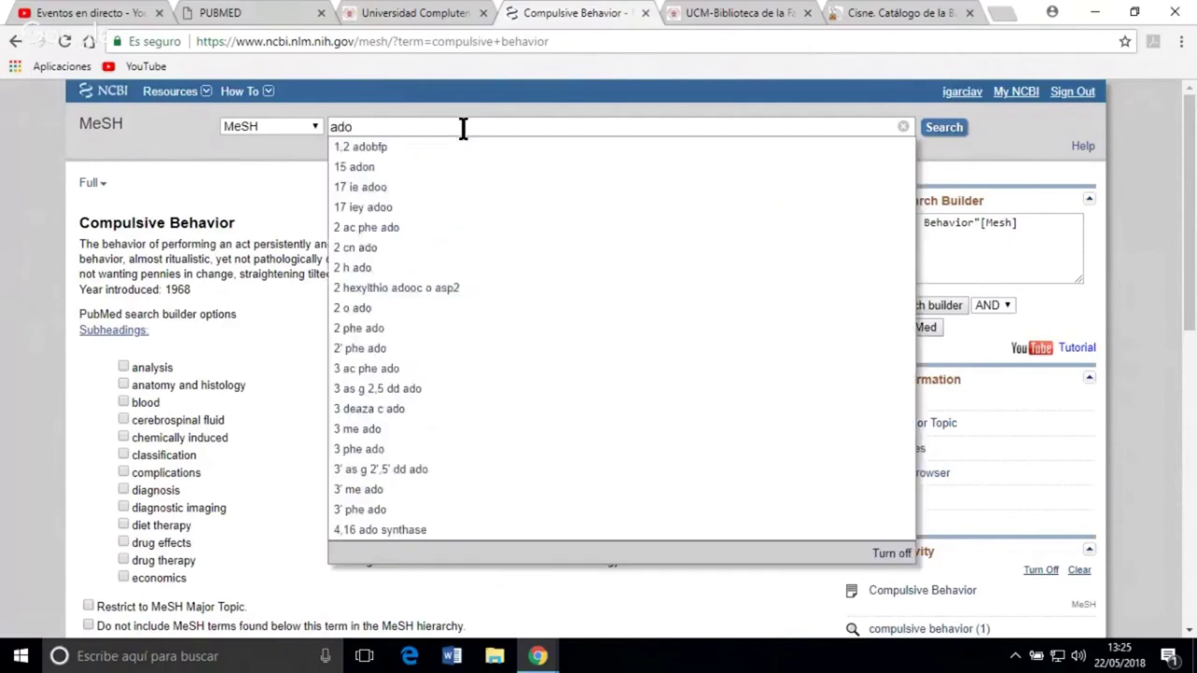
pyautogui.write('lescent')
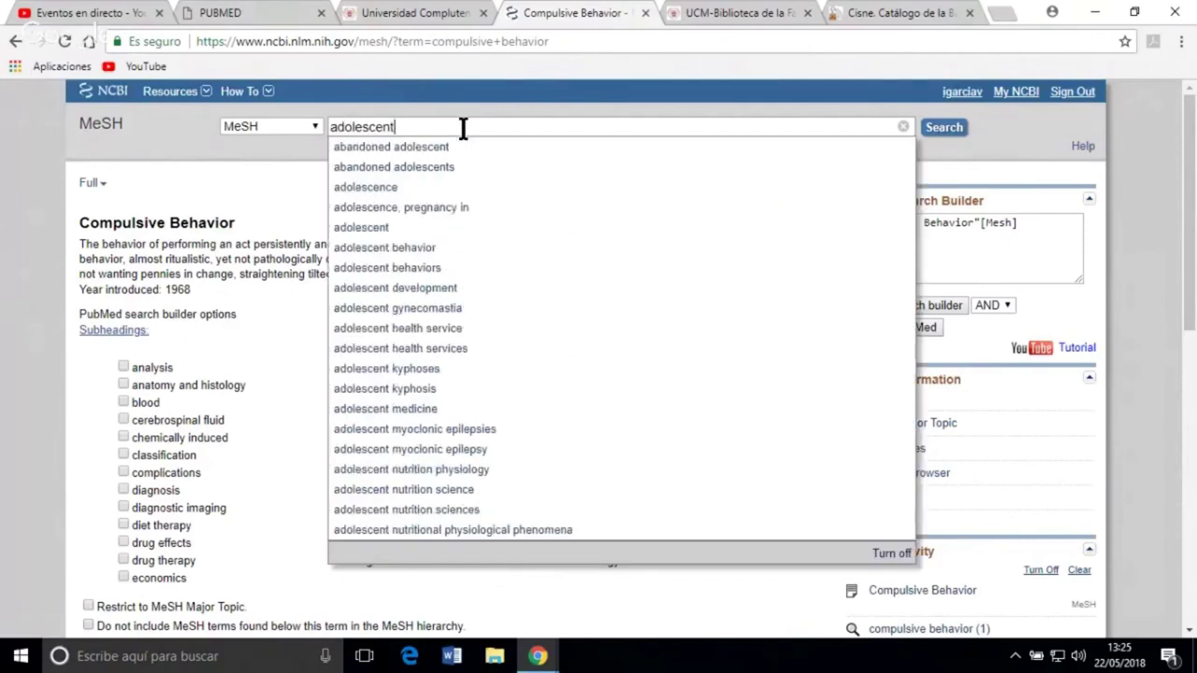
pyautogui.click(400, 189)
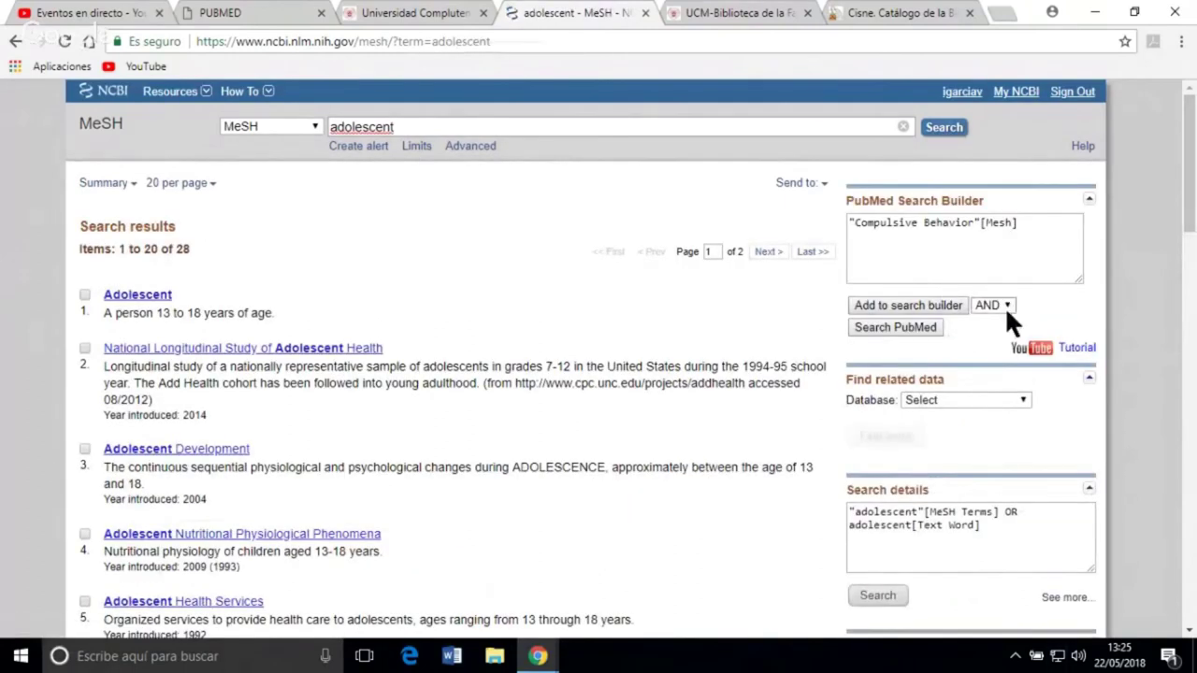
# Add the Adolescent heading to the PubMed Search Builder with the NOT operator and run the search in PubMed
pyautogui.click(1006, 302)
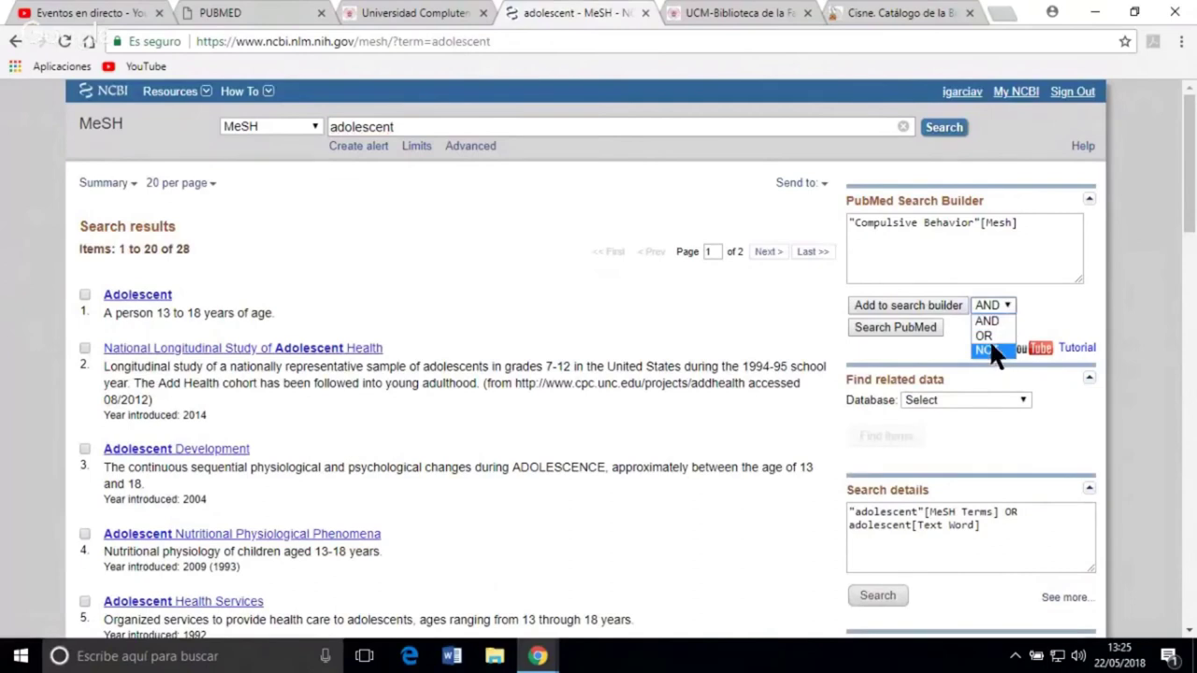
pyautogui.click(84, 294)
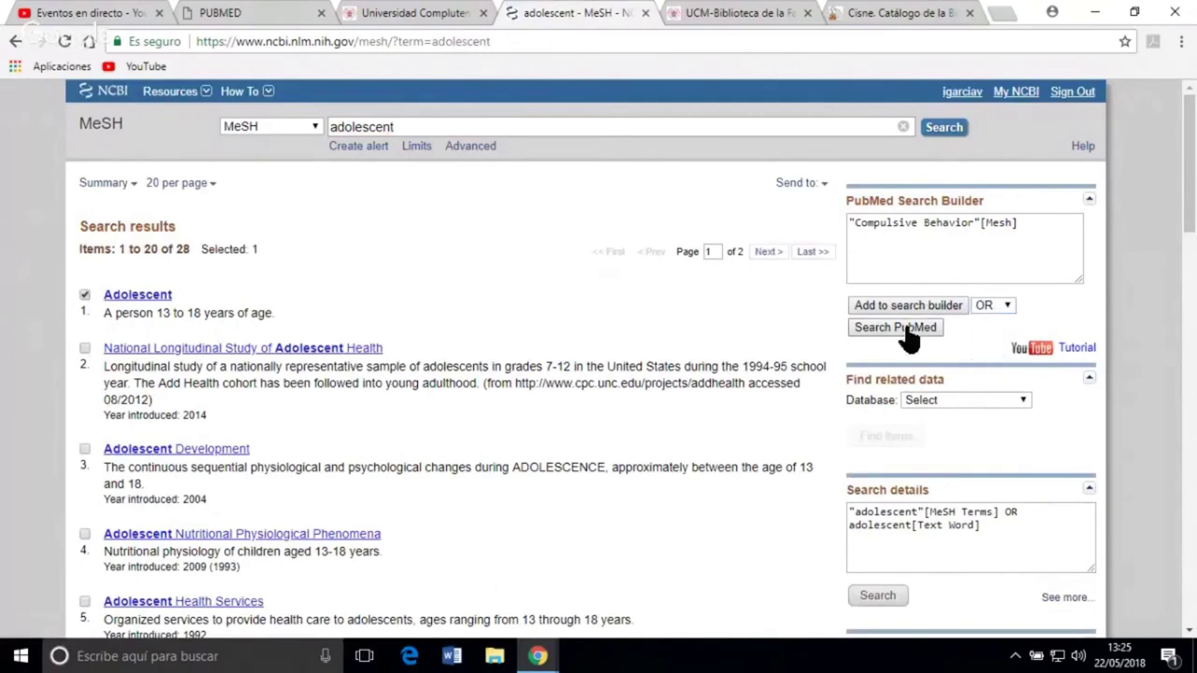
pyautogui.click(1008, 298)
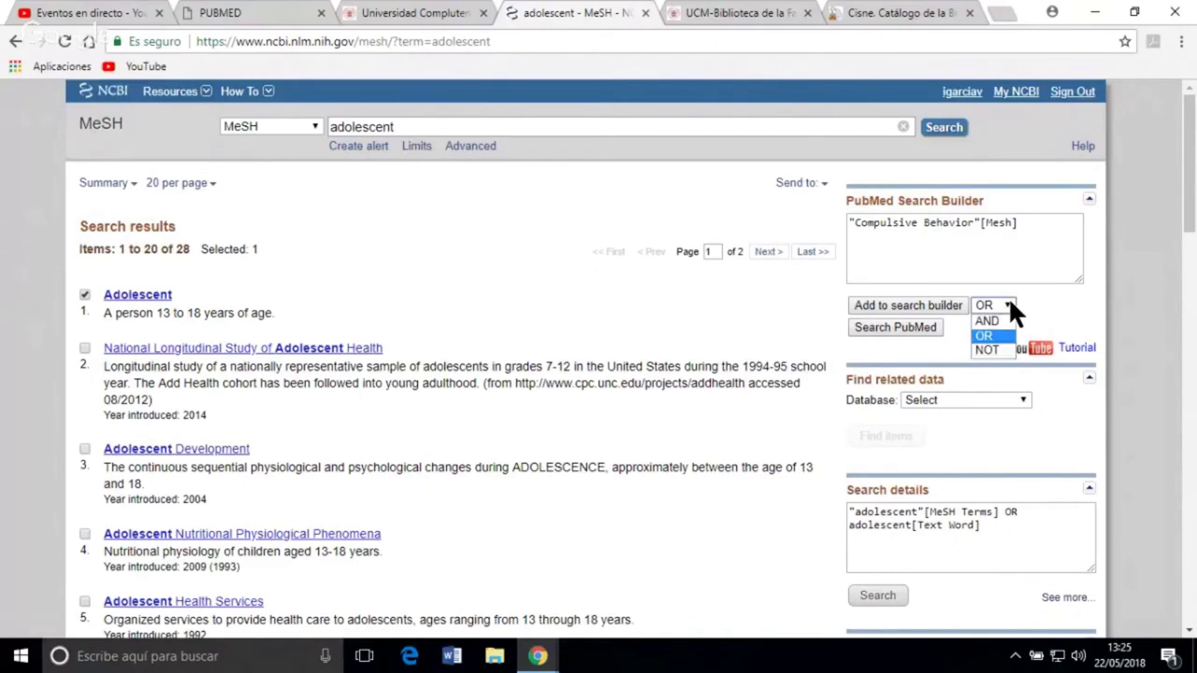
pyautogui.click(986, 351)
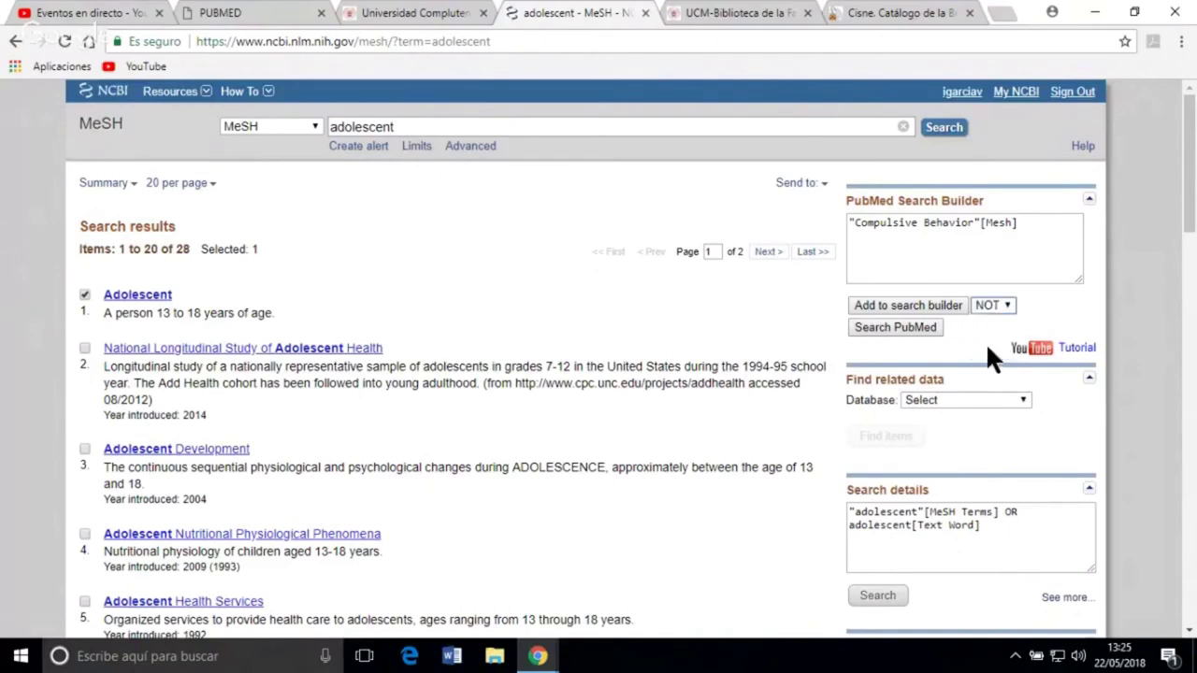
pyautogui.click(939, 307)
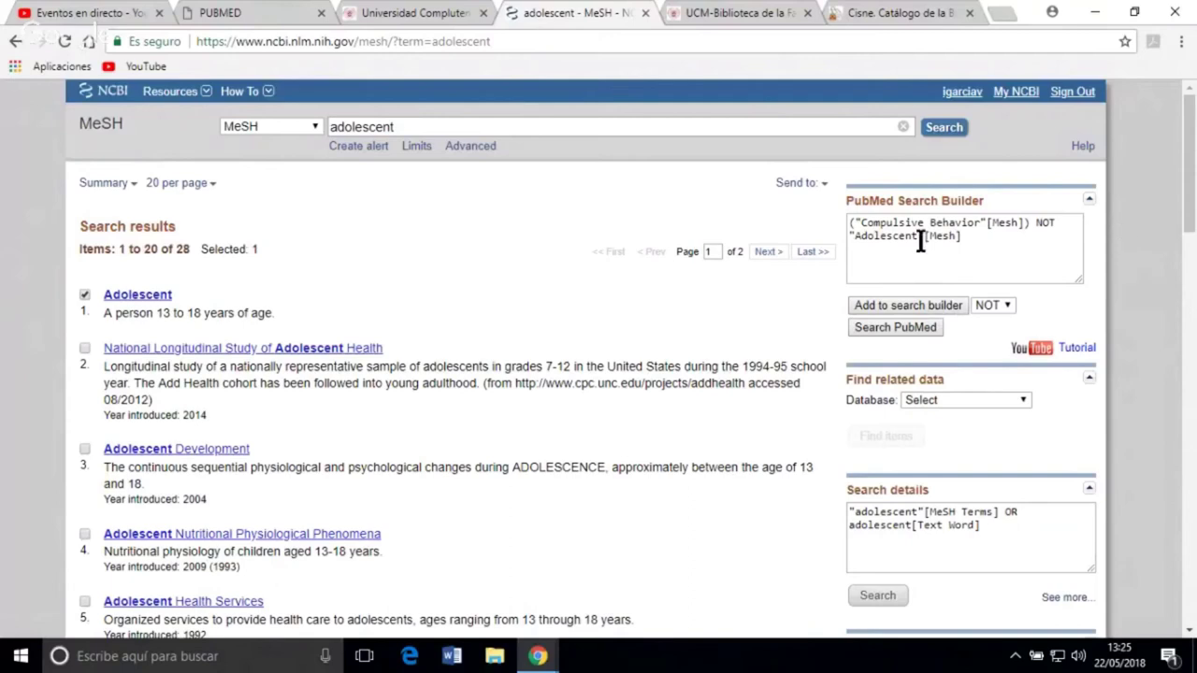
pyautogui.click(884, 335)
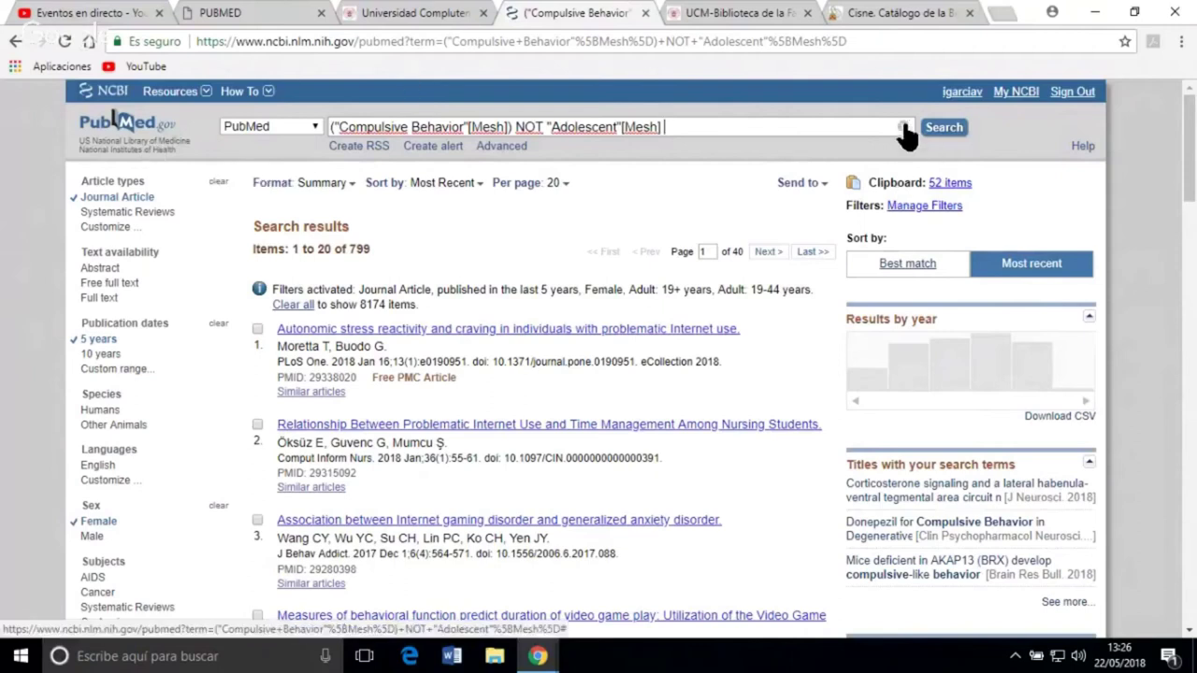
# Open the advanced search history and reopen the results of search #34, the author and cancer query
pyautogui.click(502, 146)
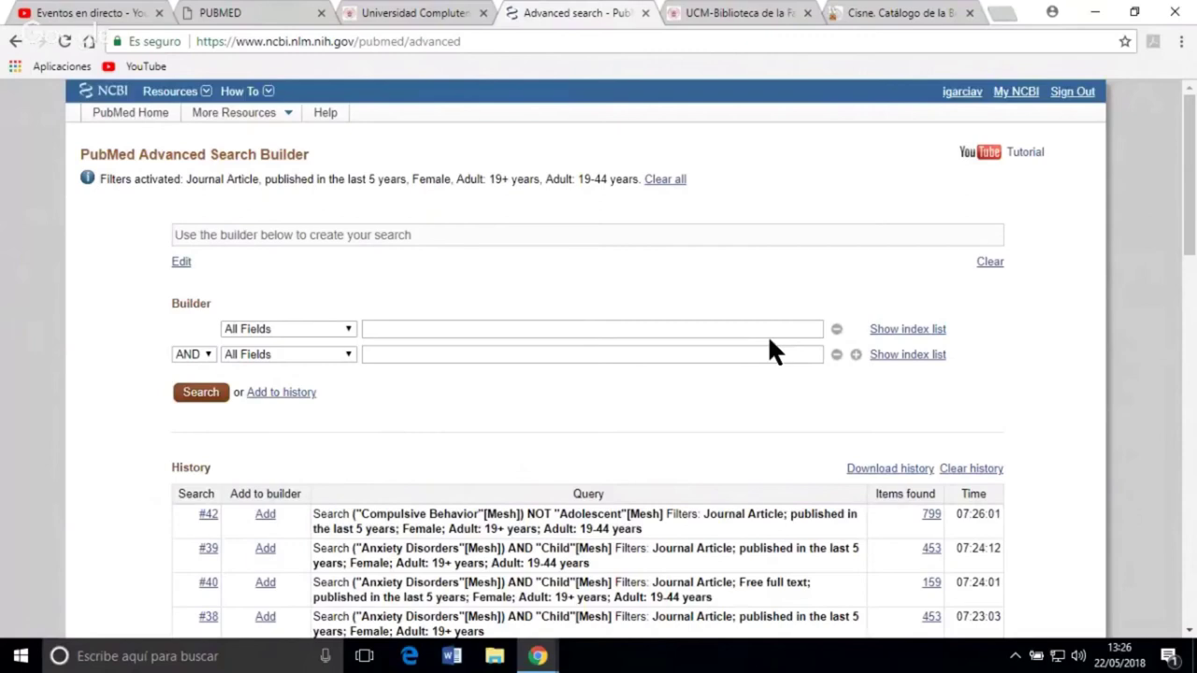
pyautogui.scroll(-2, 752, 430)
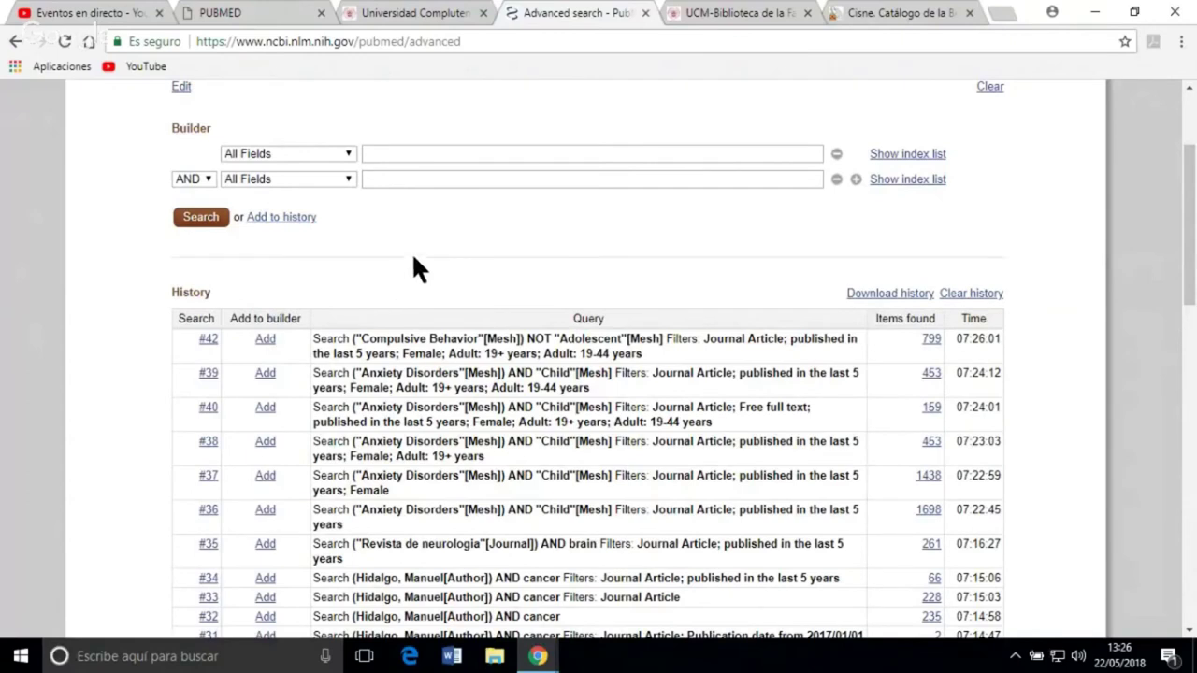
pyautogui.click(933, 579)
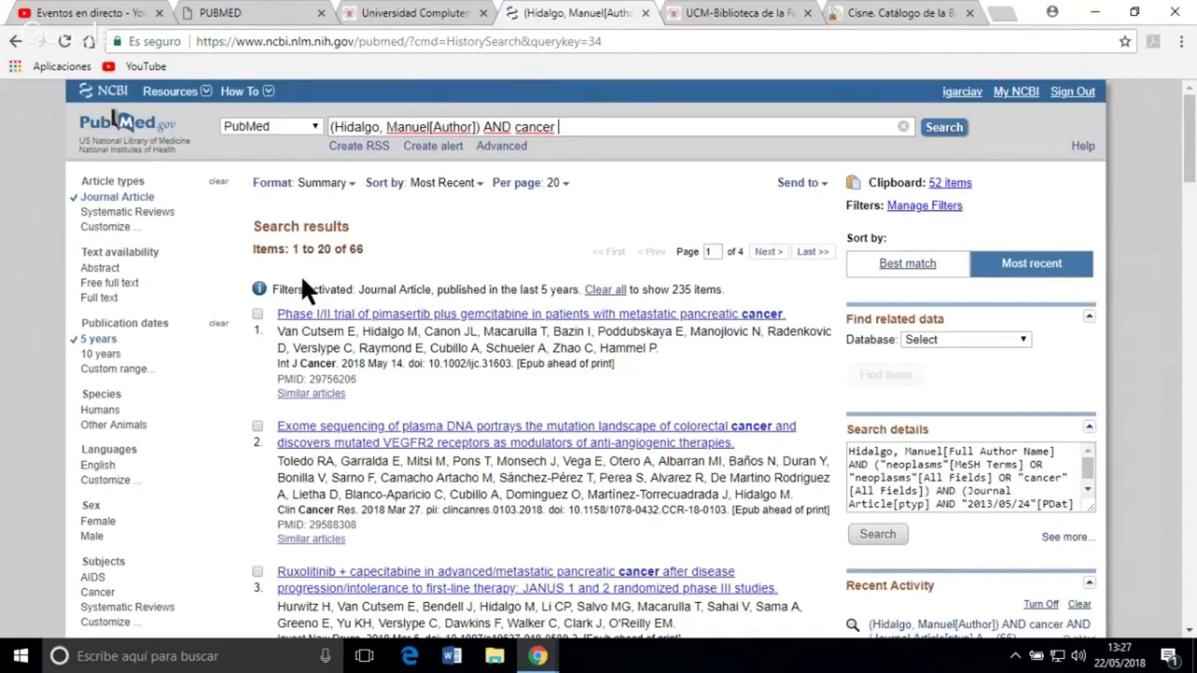
pyautogui.click(353, 187)
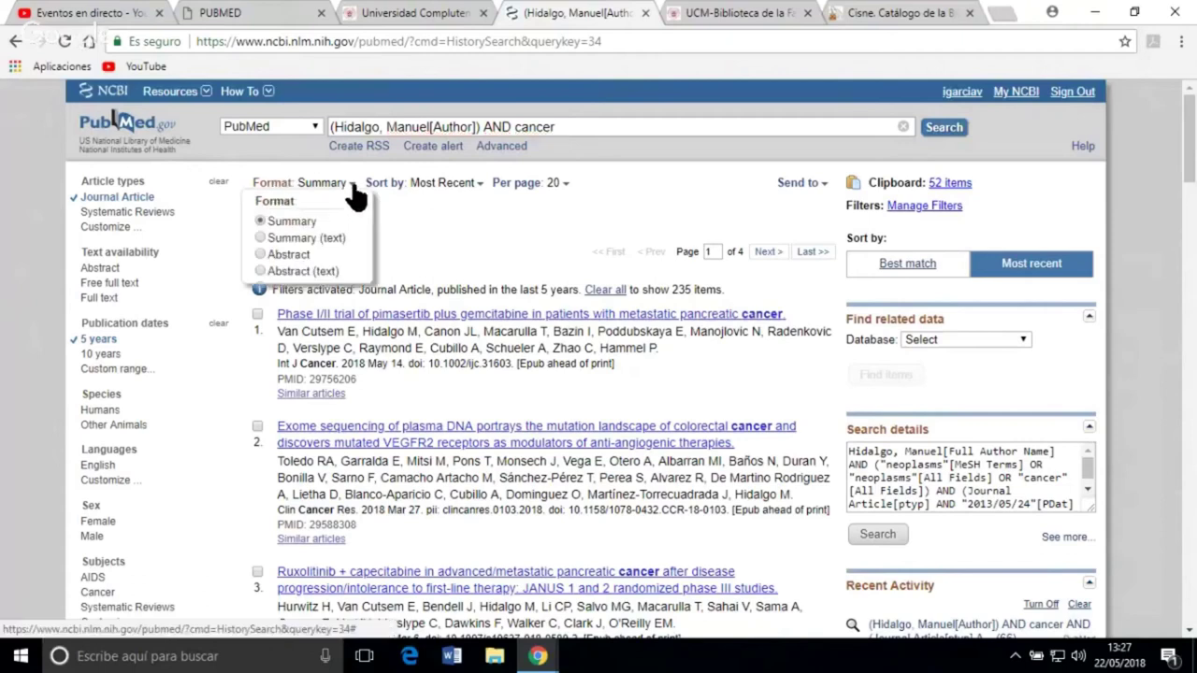
pyautogui.click(353, 186)
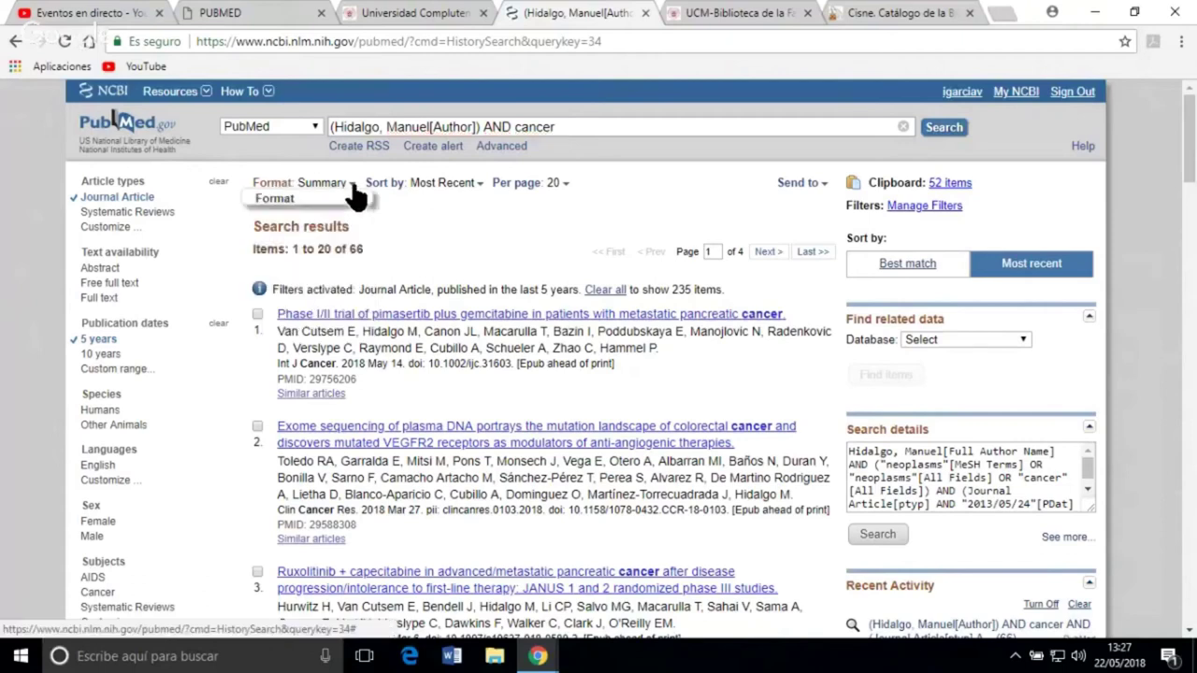
pyautogui.click(481, 186)
pyautogui.click(480, 191)
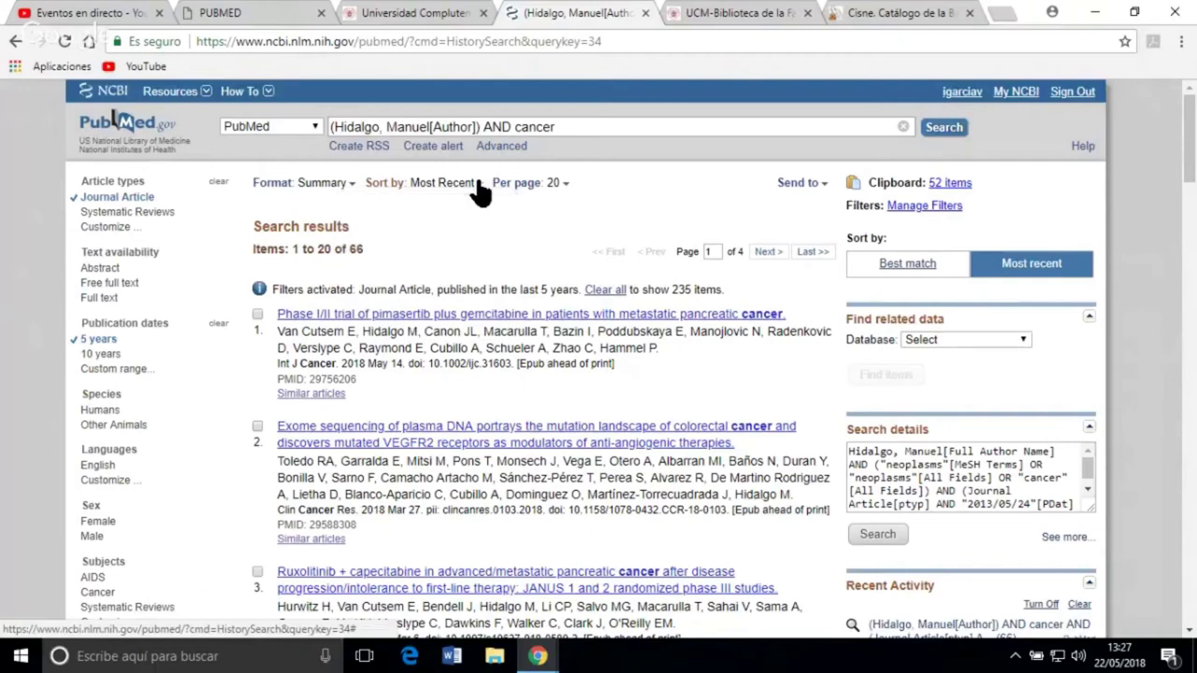
pyautogui.click(565, 186)
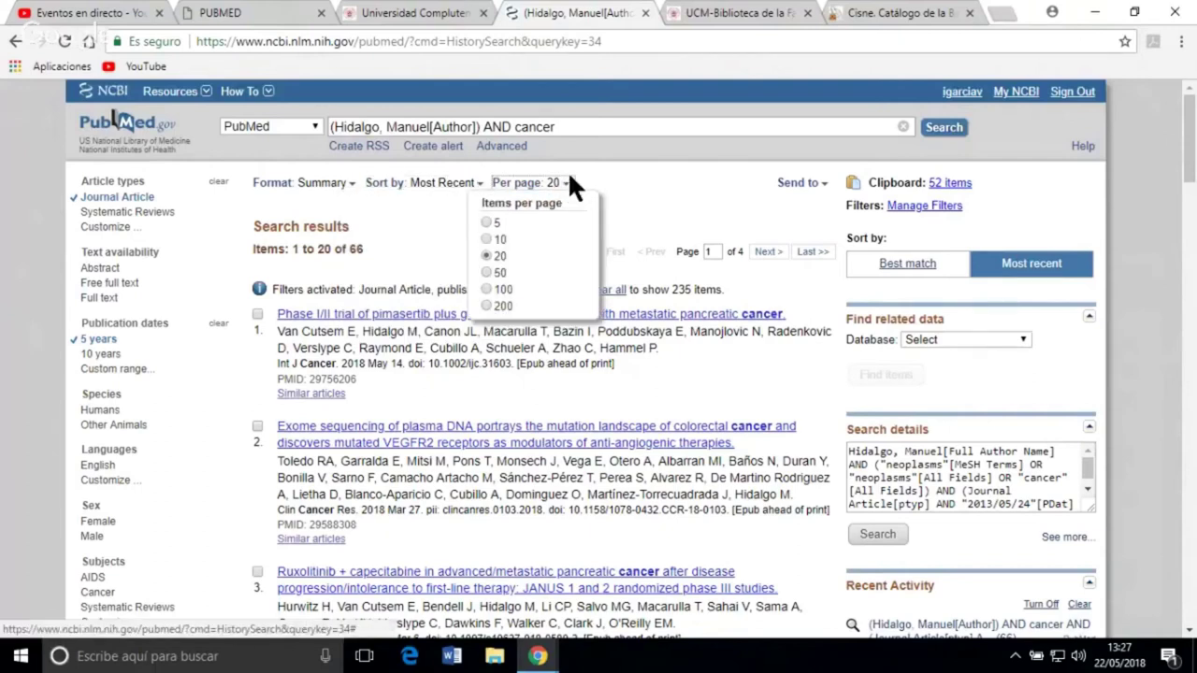
pyautogui.click(680, 191)
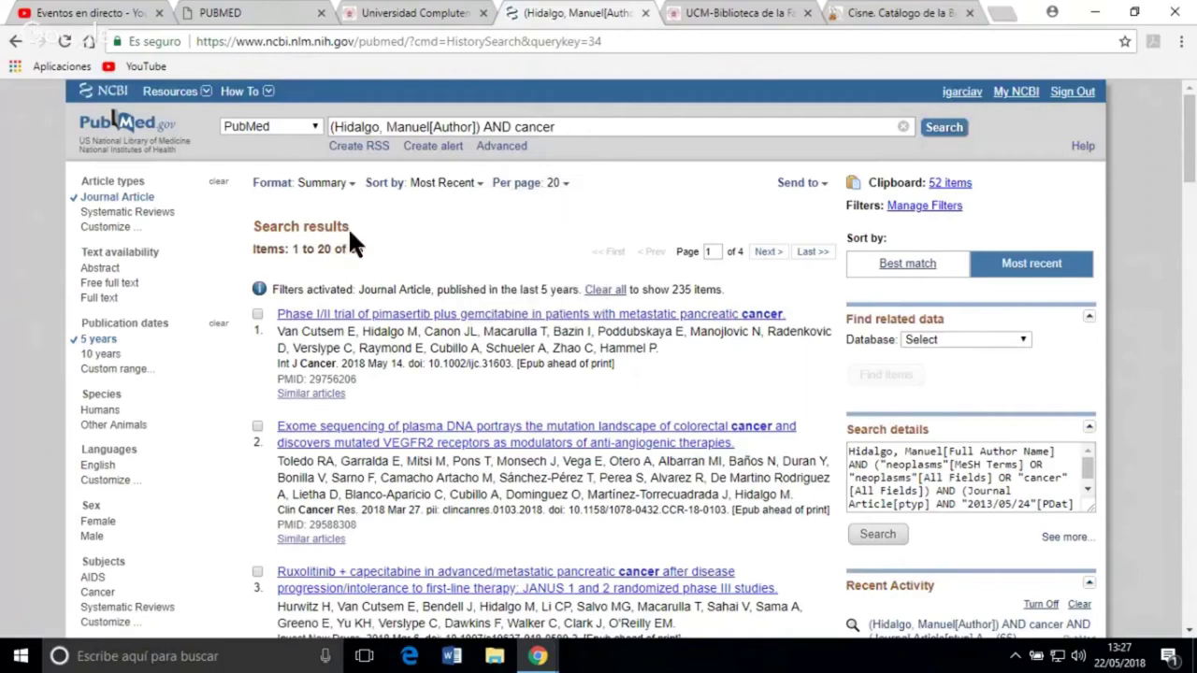
# Display the search results in Abstract format and look through the first records
pyautogui.click(353, 185)
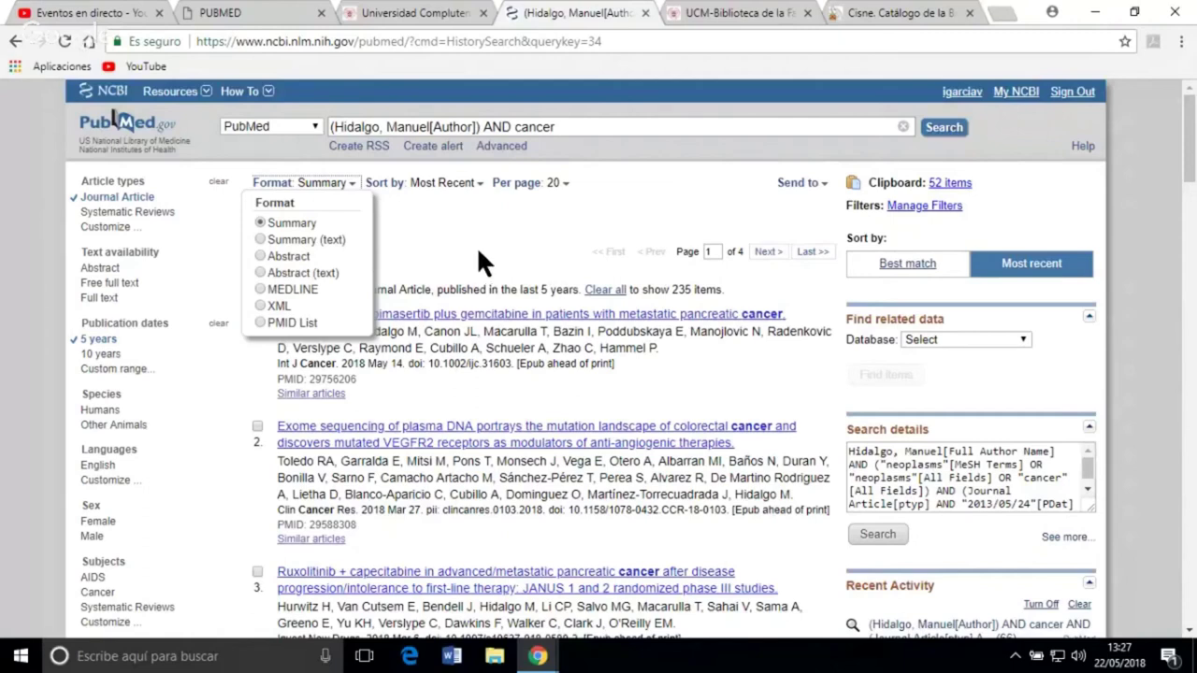
pyautogui.click(261, 256)
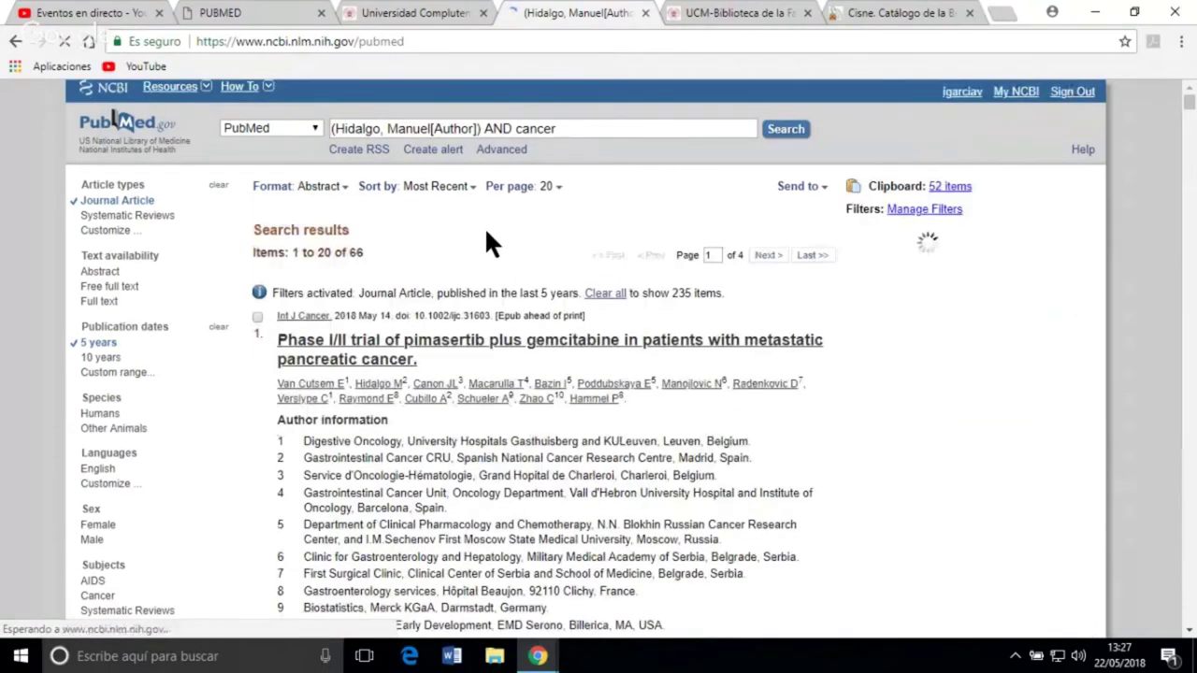
pyautogui.scroll(-1, 767, 521)
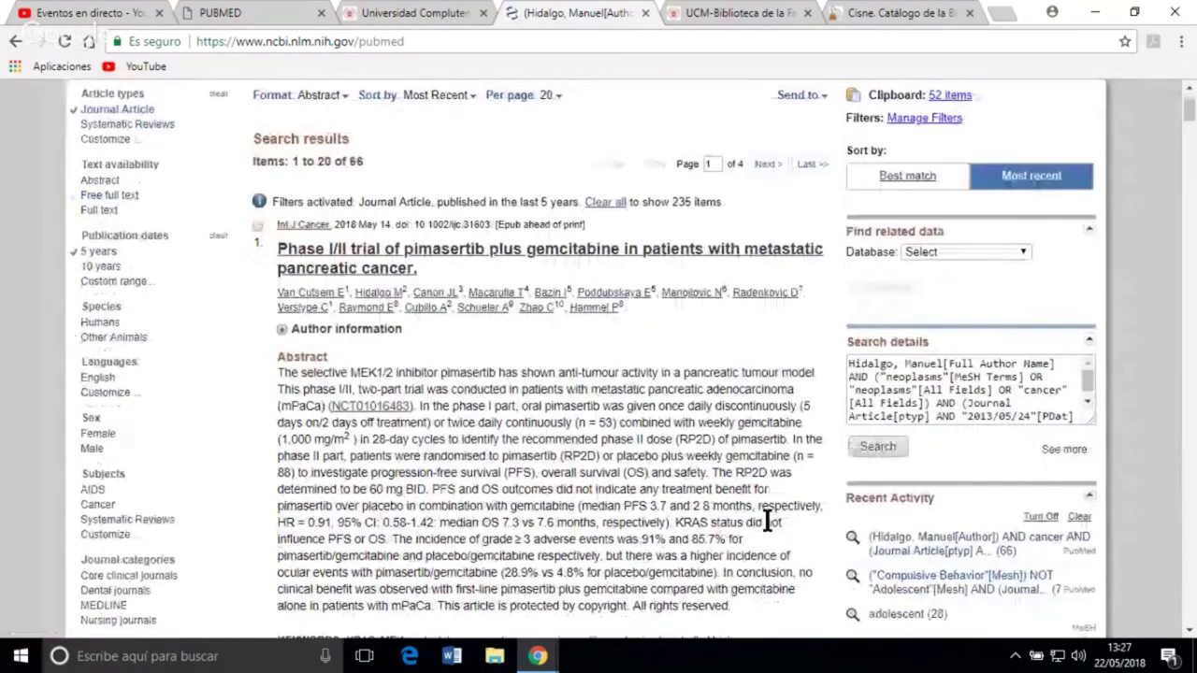
pyautogui.scroll(-1, 373, 360)
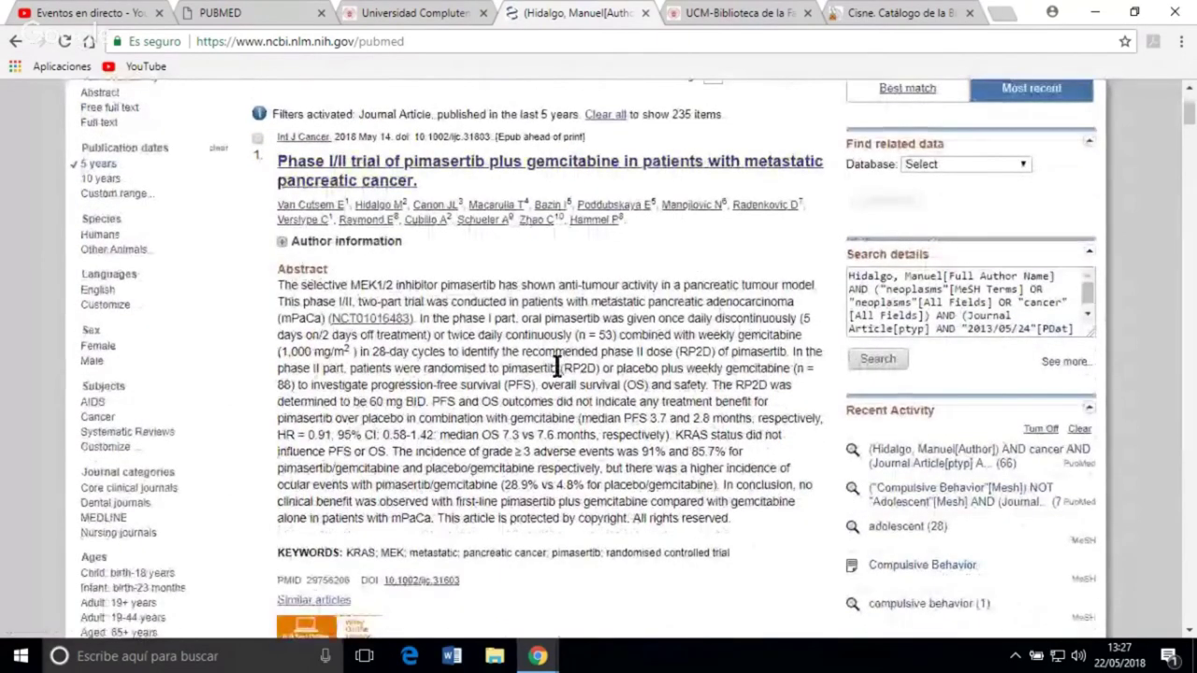
pyautogui.scroll(-2, 558, 364)
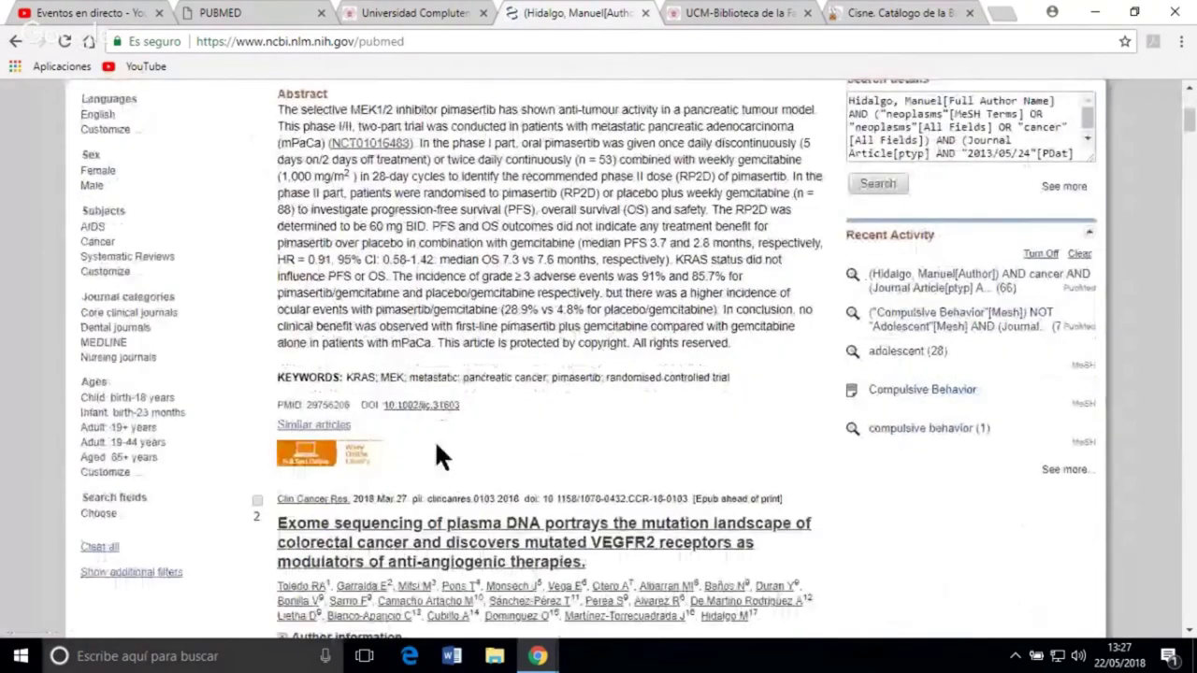
pyautogui.scroll(-2, 510, 384)
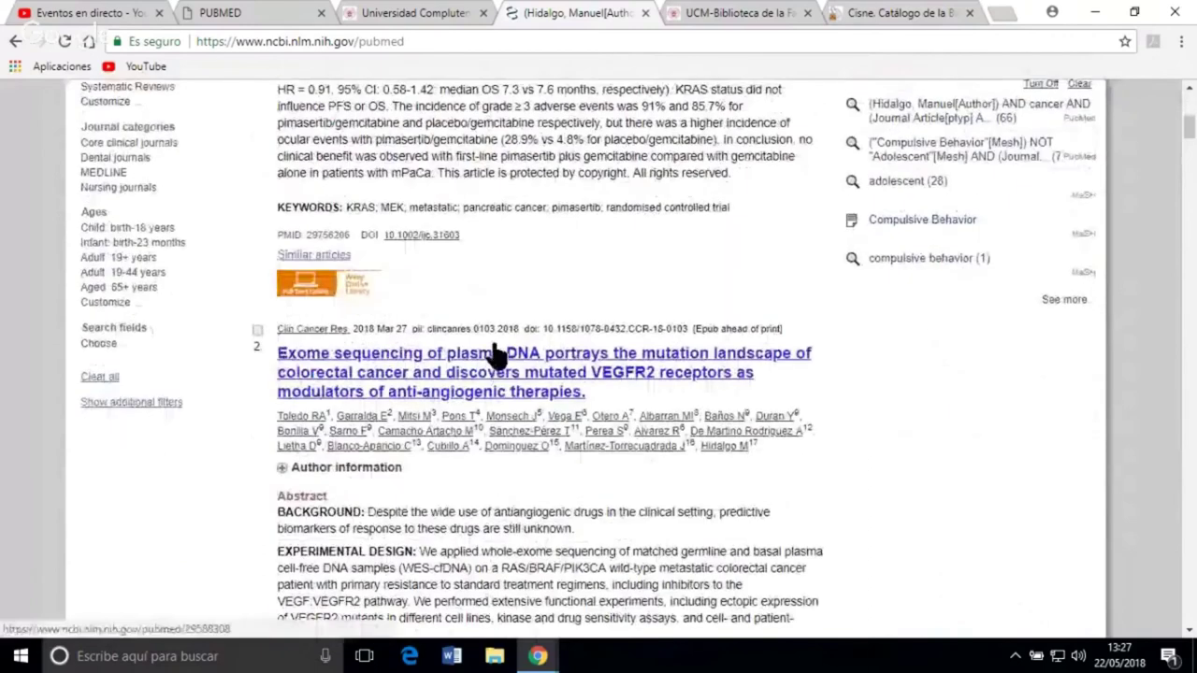
pyautogui.scroll(2, 494, 351)
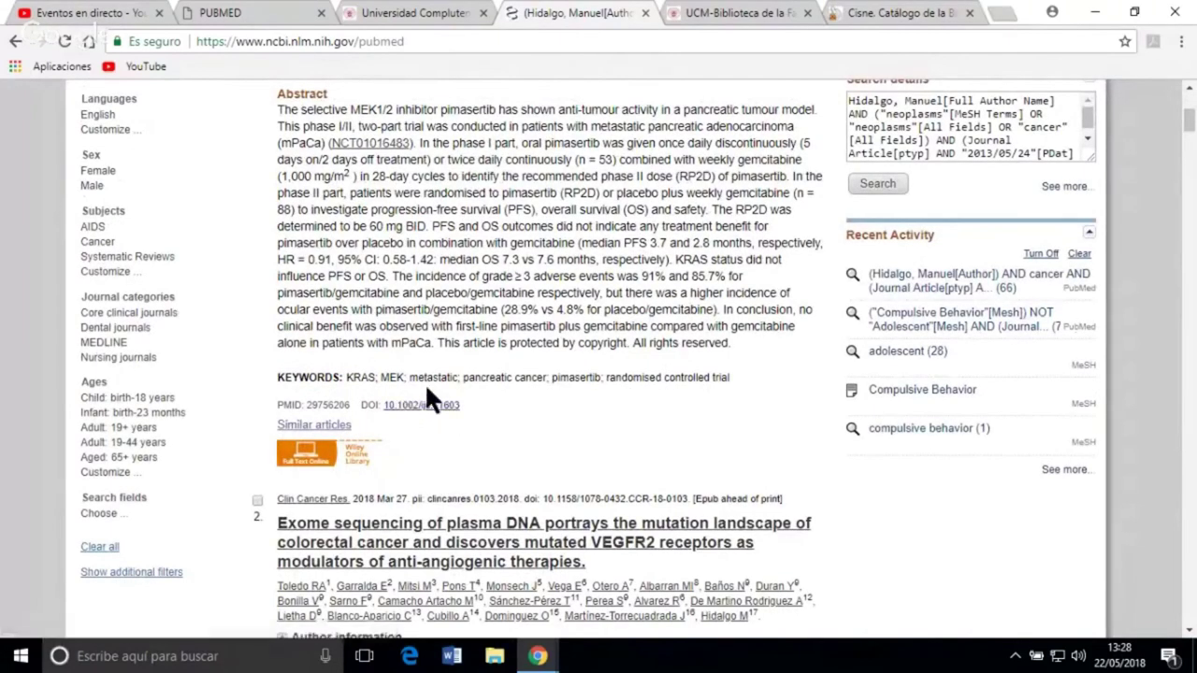
pyautogui.scroll(1, 548, 393)
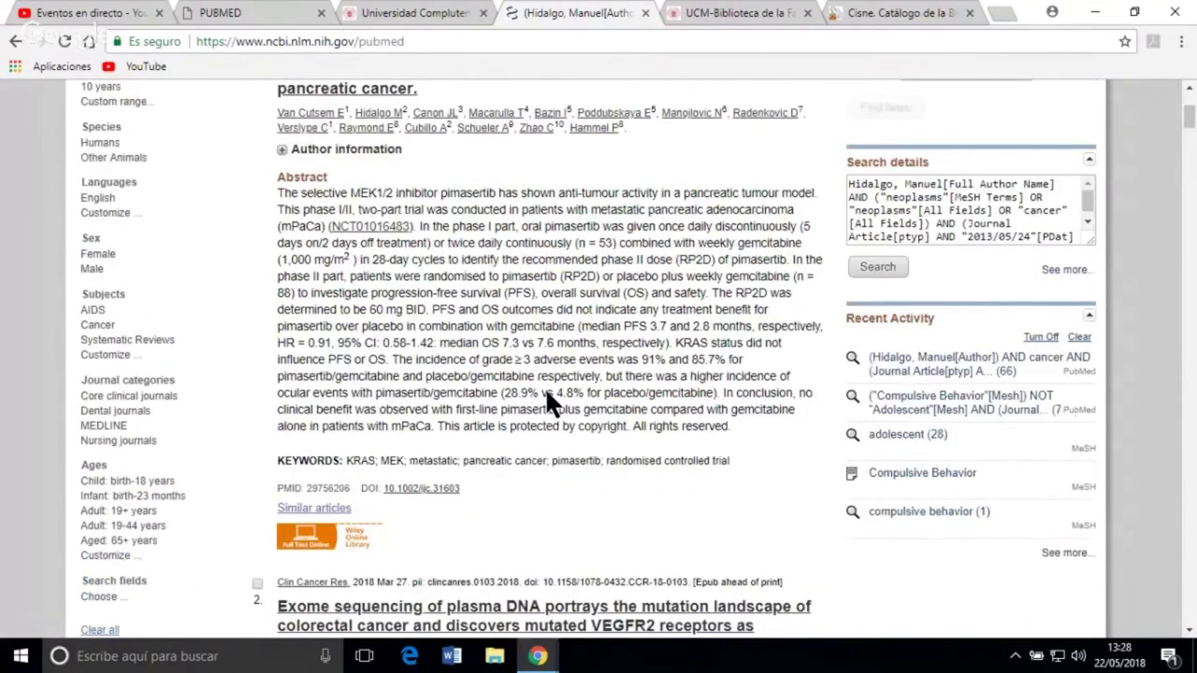
pyautogui.scroll(3, 545, 387)
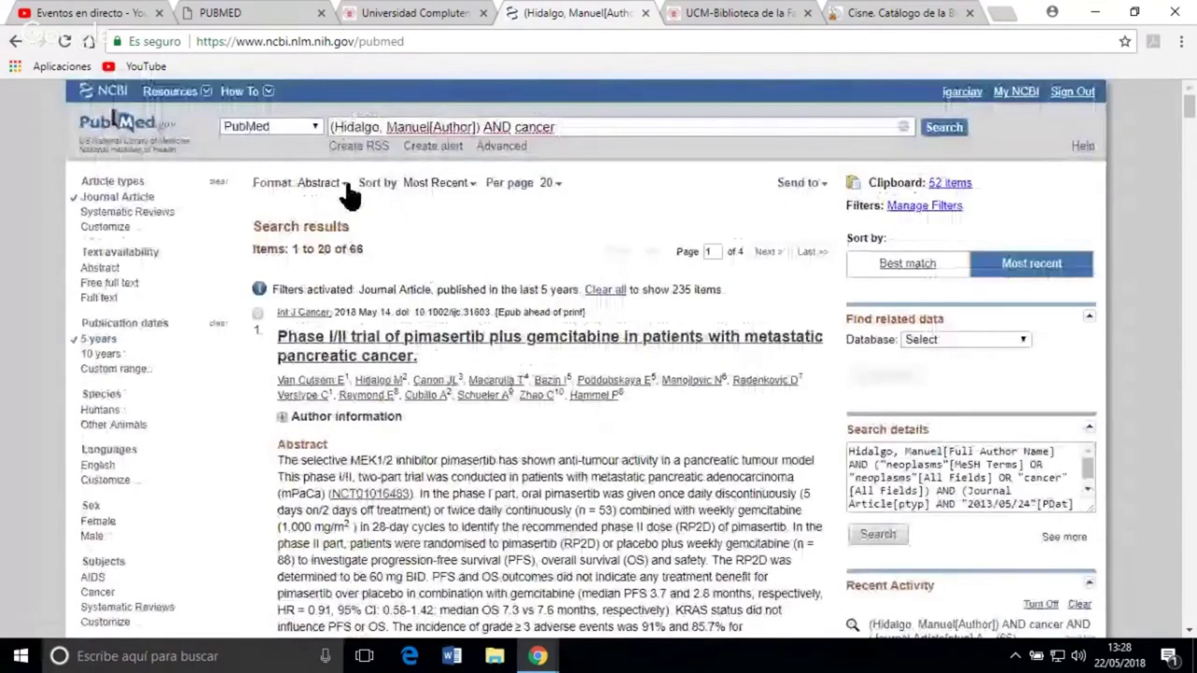
# Check the available display formats and sort orders, and set the results list to 100 items per page
pyautogui.click(346, 187)
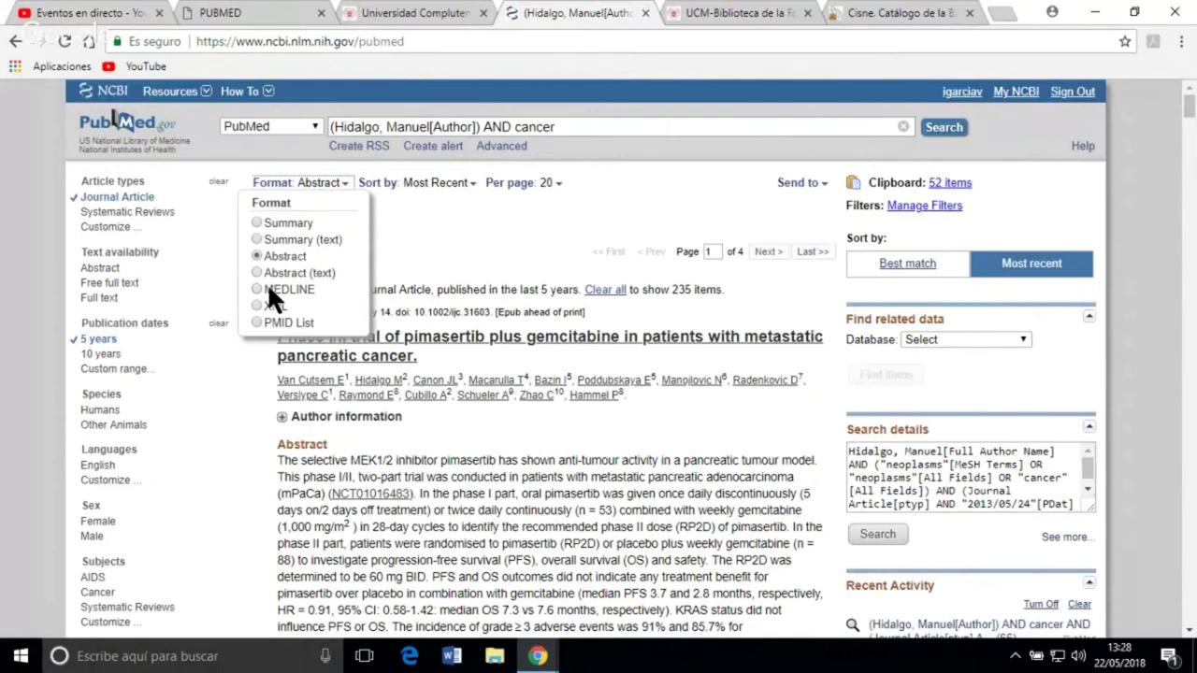
pyautogui.click(417, 242)
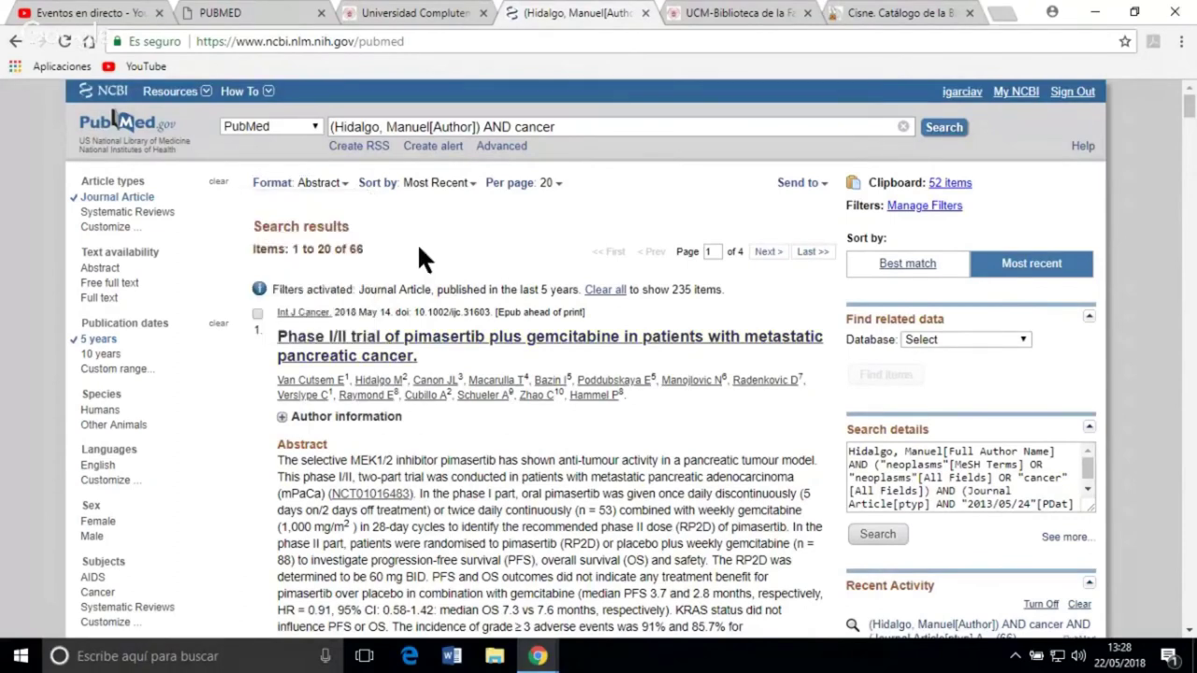
pyautogui.click(469, 185)
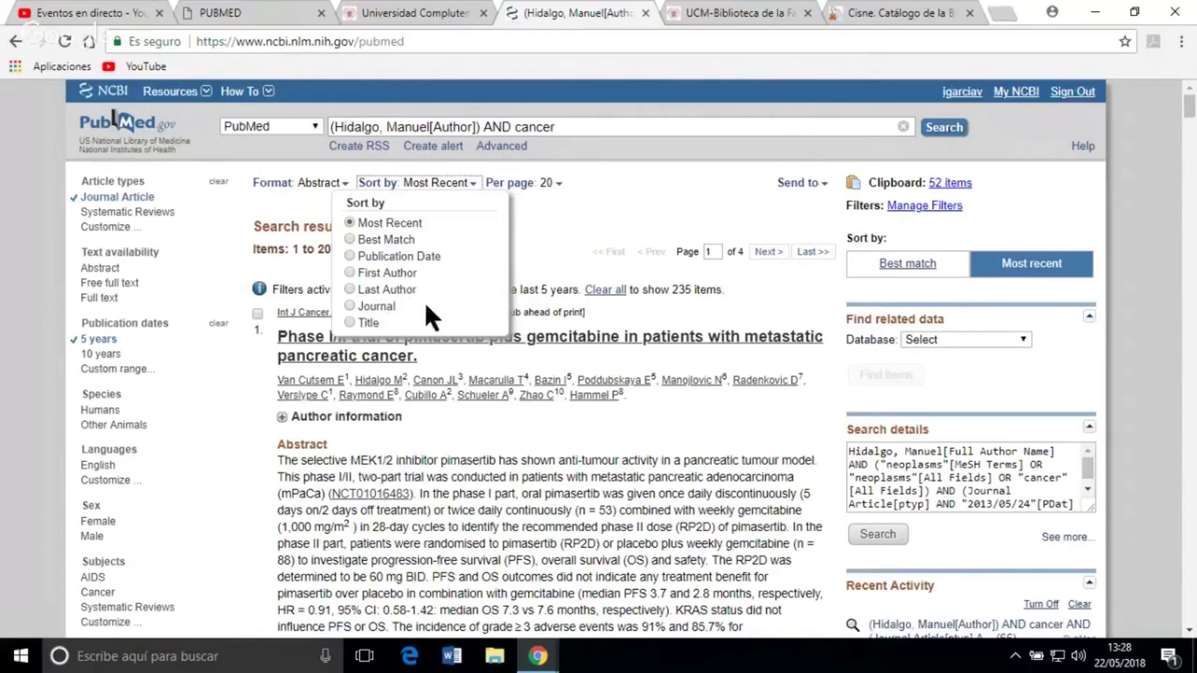
pyautogui.click(550, 184)
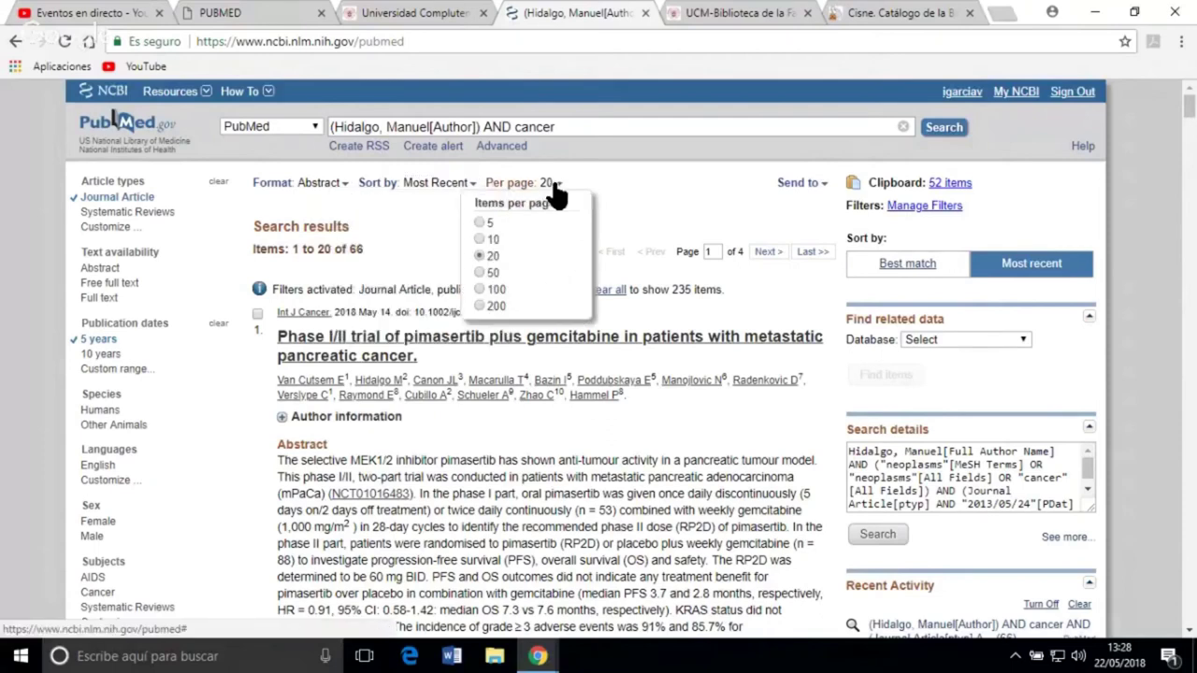
pyautogui.click(481, 285)
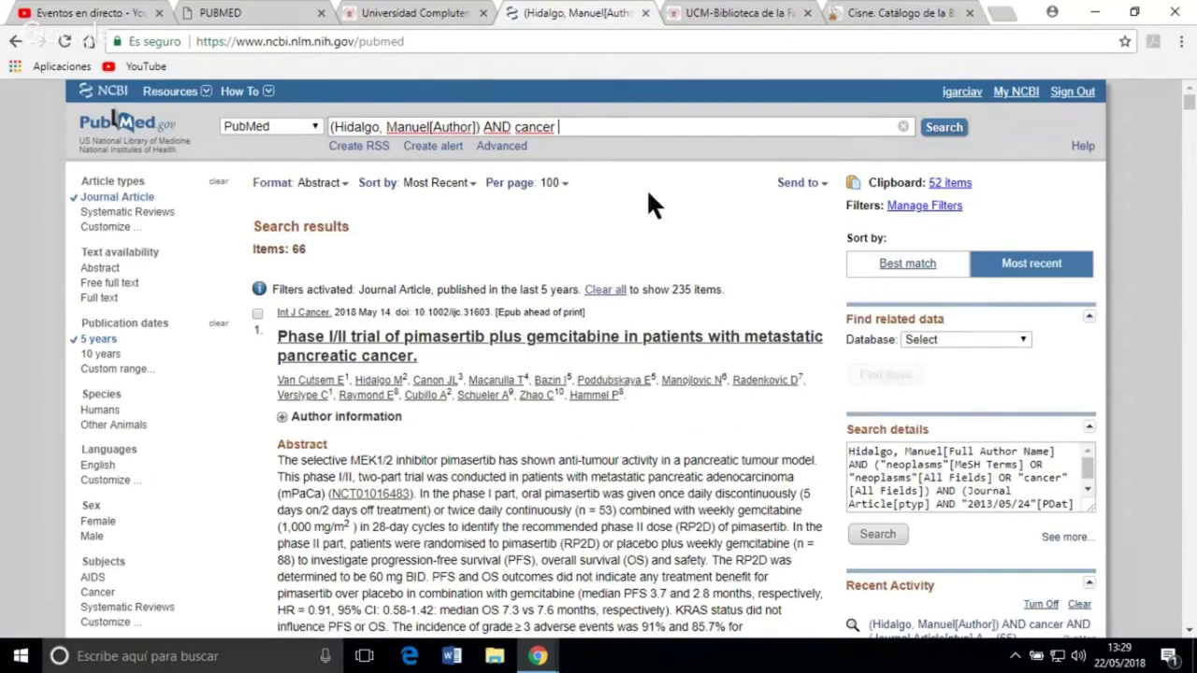
# Look at the File and Order destinations for the results, and add all the found articles to the Clipboard
pyautogui.click(823, 185)
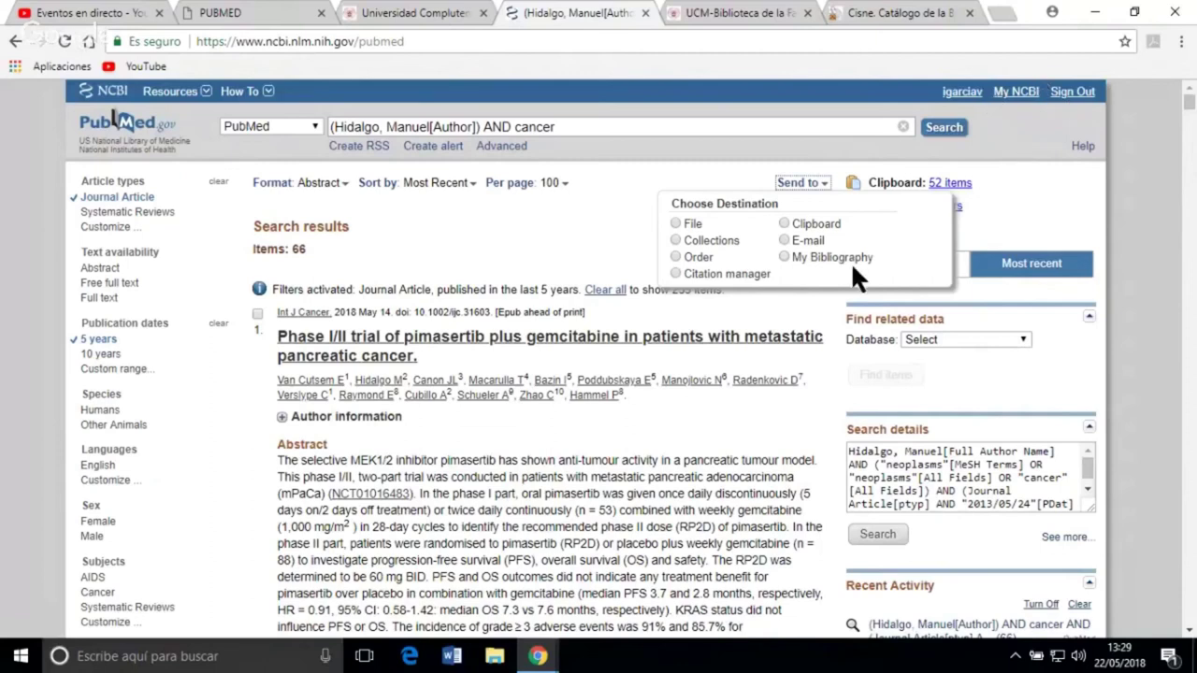
pyautogui.click(674, 222)
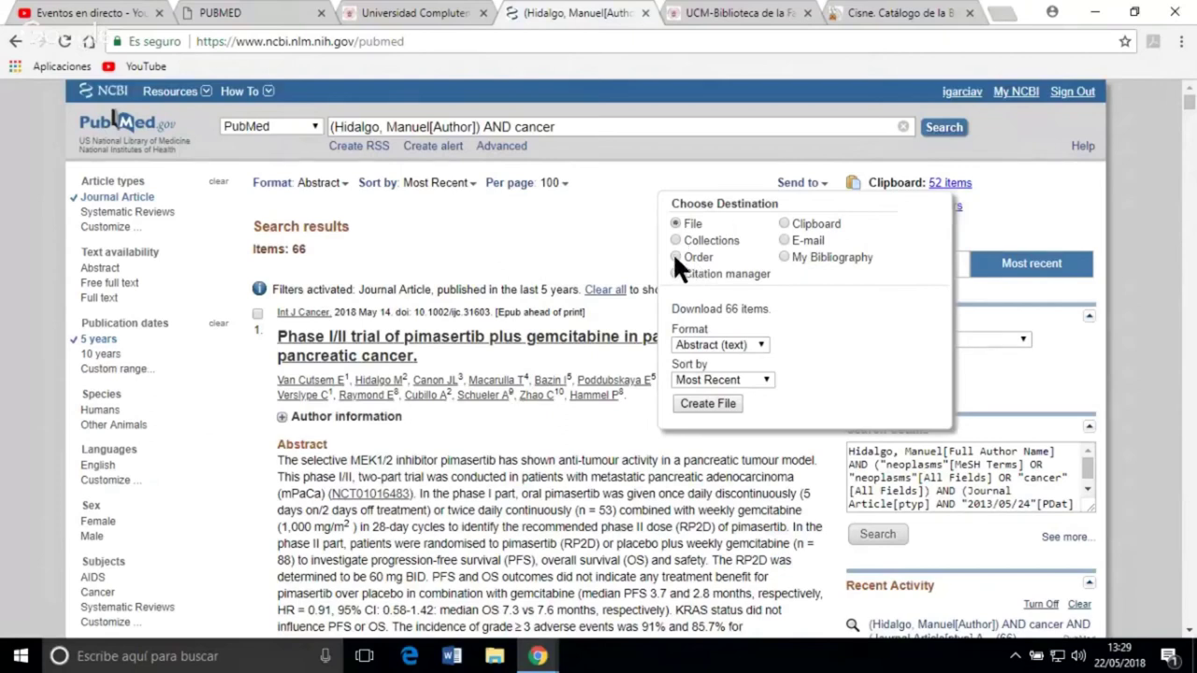
pyautogui.click(675, 258)
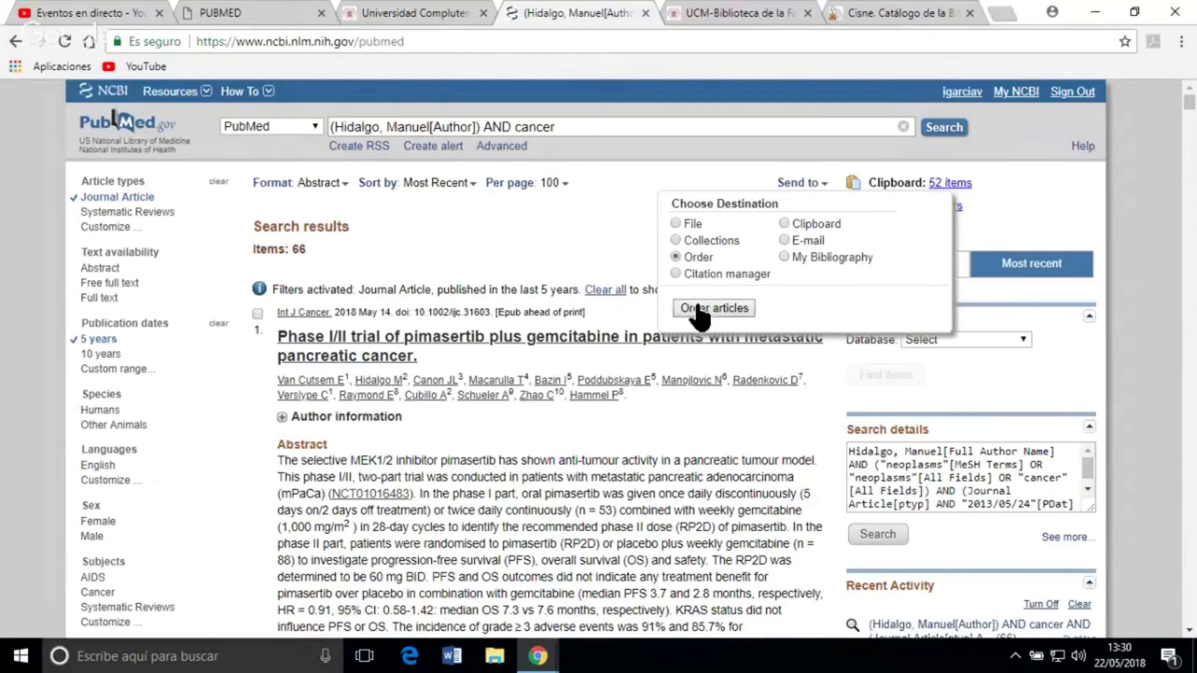
pyautogui.click(783, 224)
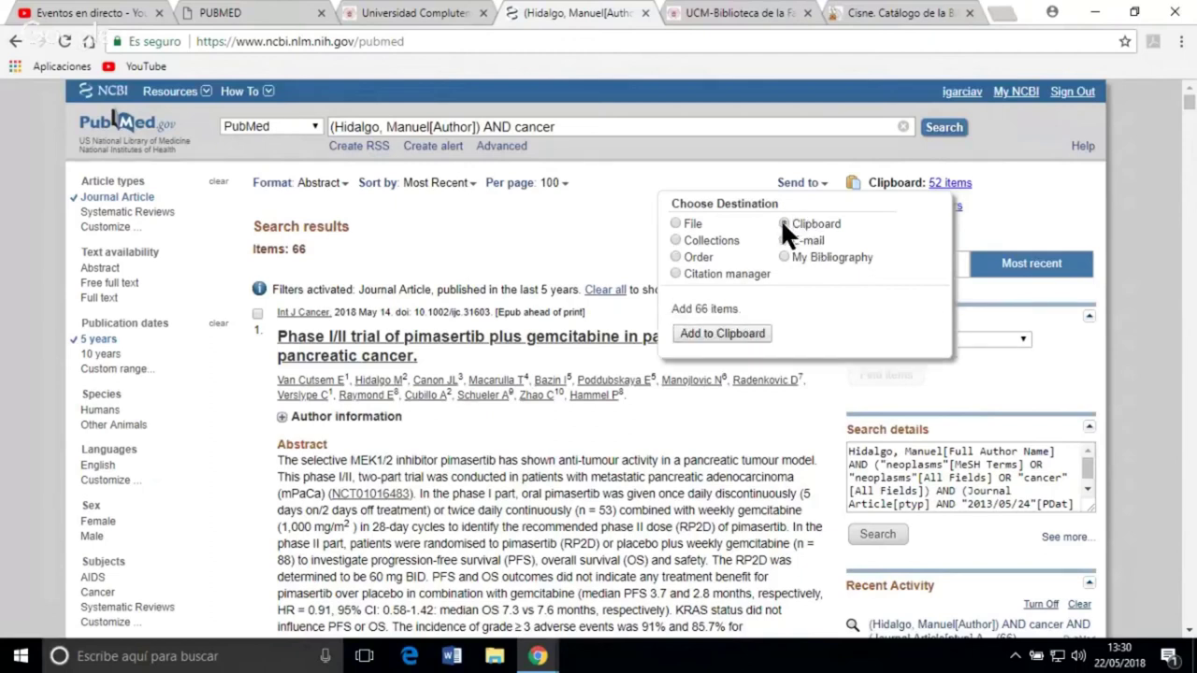
pyautogui.click(737, 337)
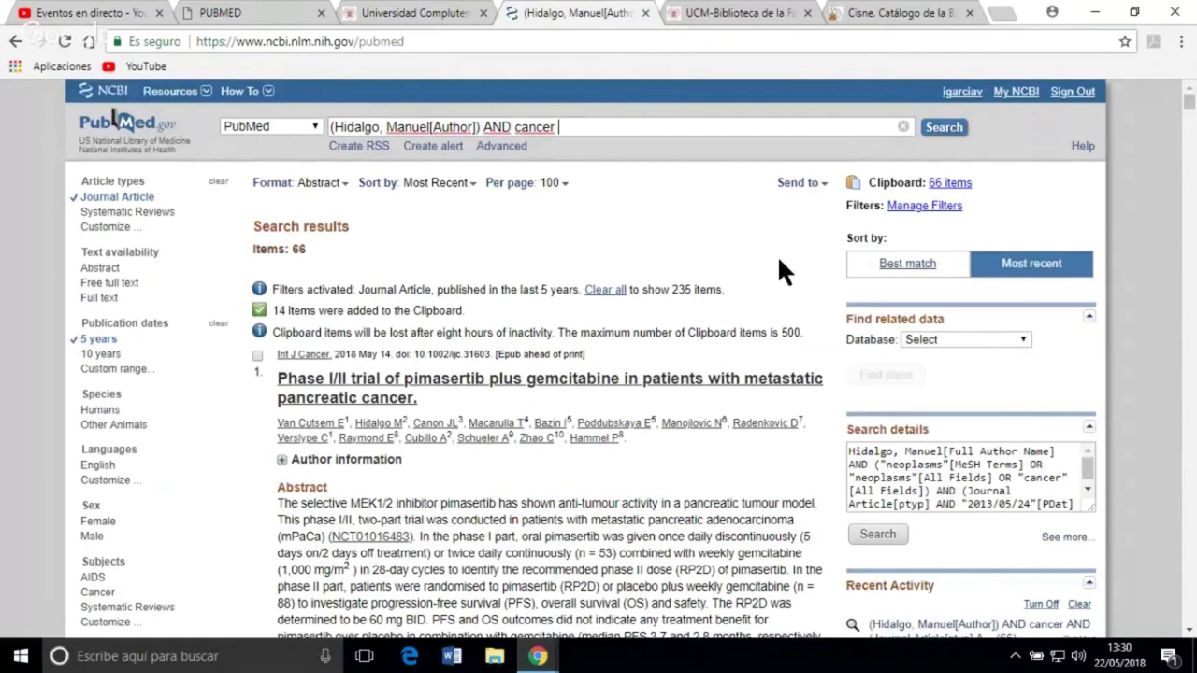
# Return to the previous results page and set up sending the results by e-mail in Abstract format with 50 items
pyautogui.click(14, 42)
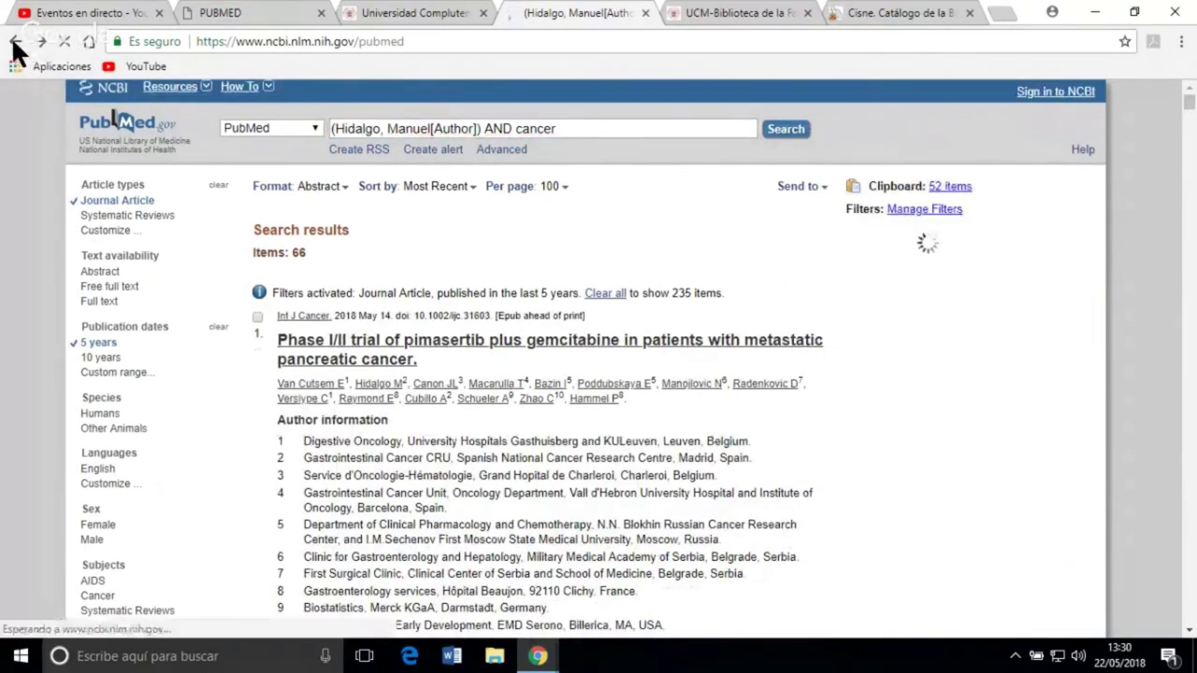
pyautogui.click(823, 187)
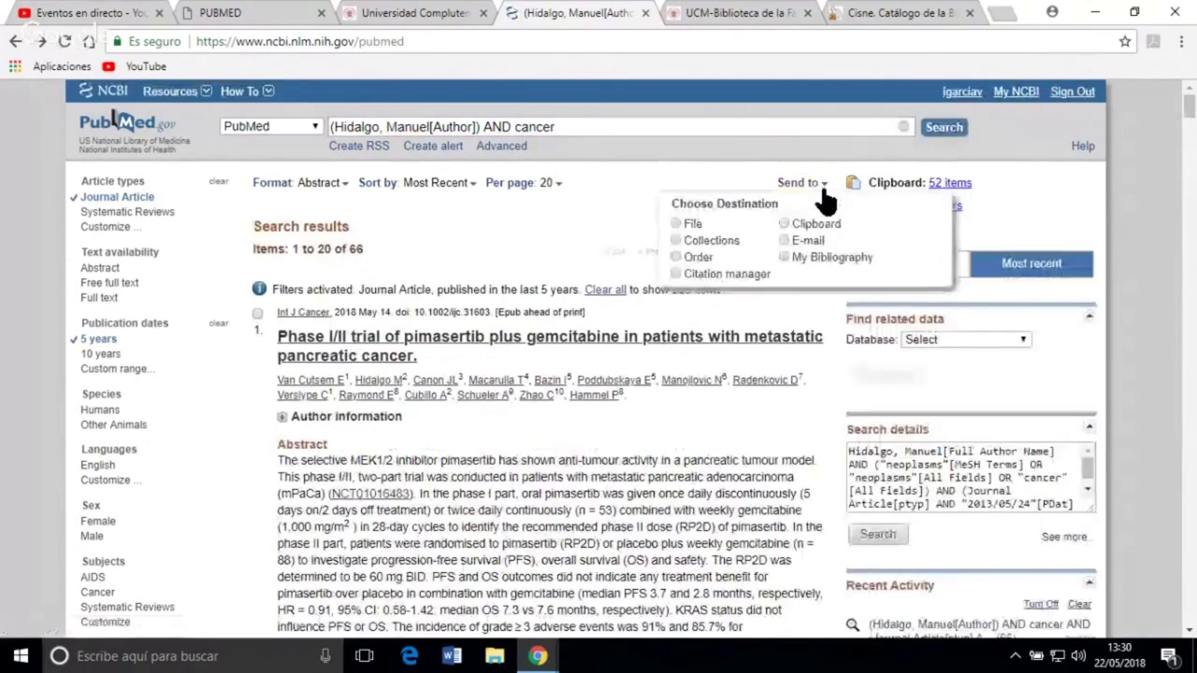
pyautogui.click(784, 240)
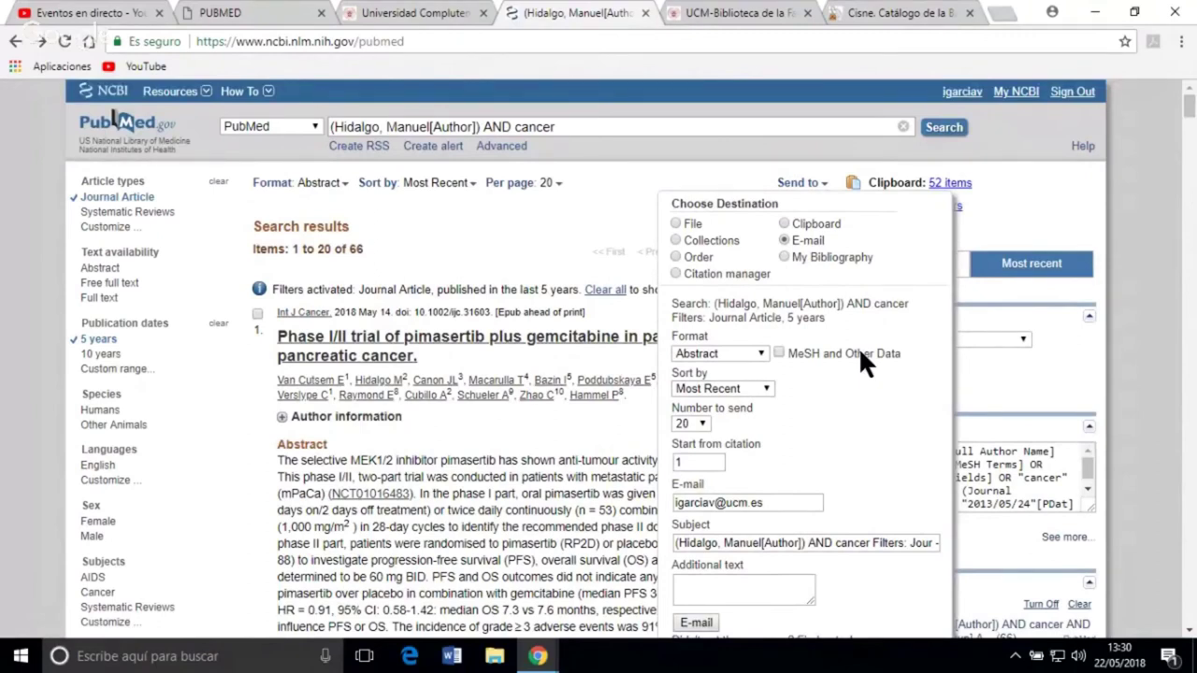
pyautogui.click(760, 356)
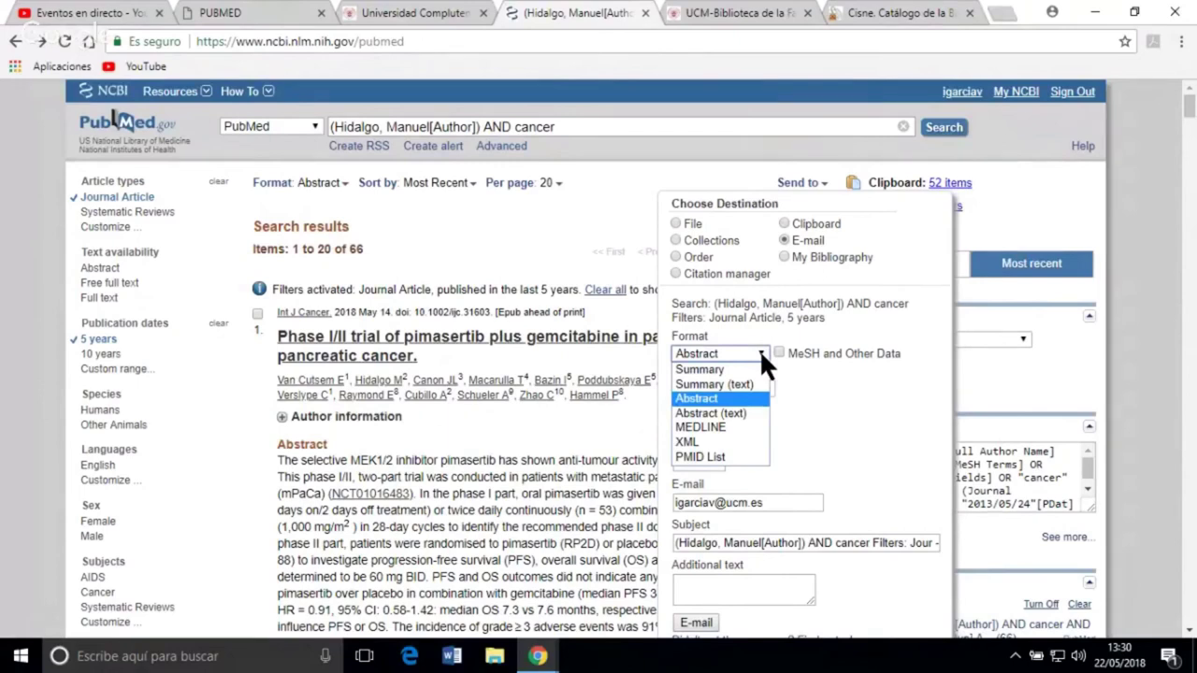
pyautogui.click(762, 354)
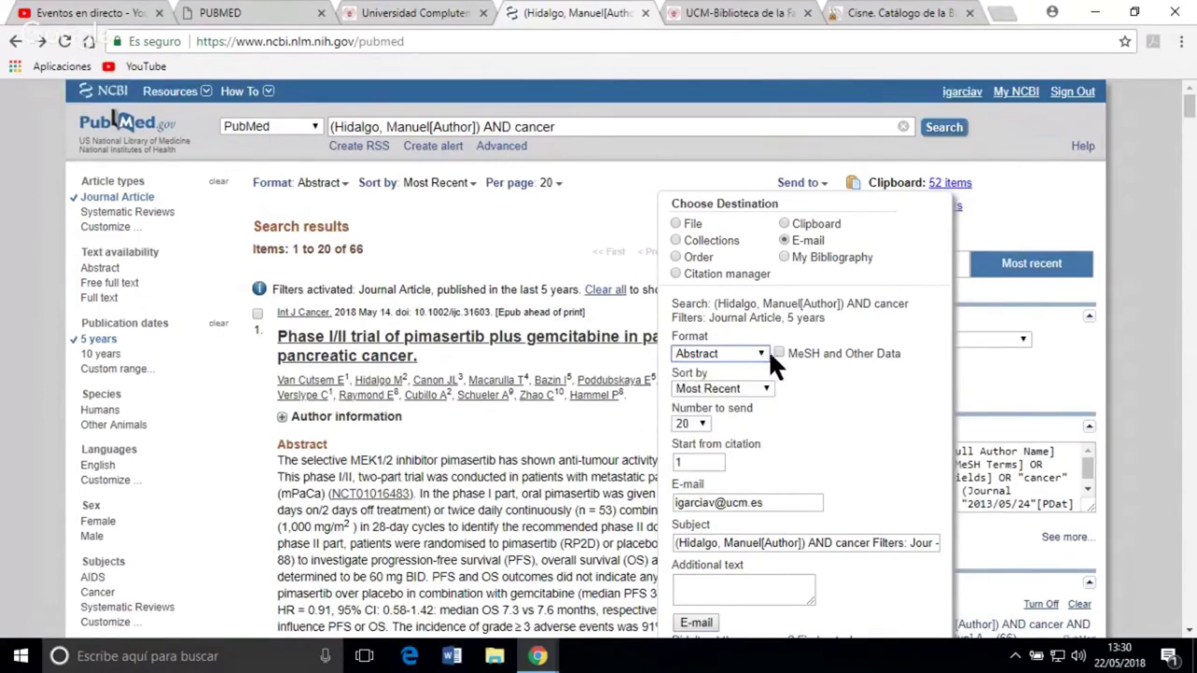
pyautogui.click(703, 421)
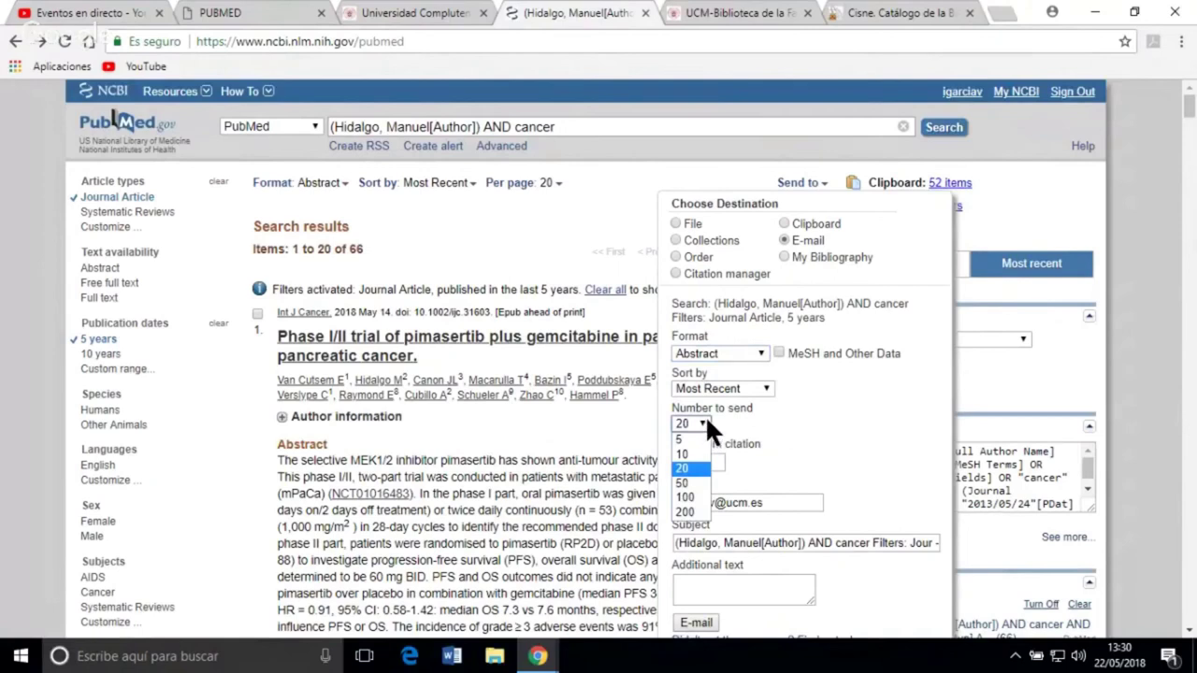
pyautogui.click(685, 484)
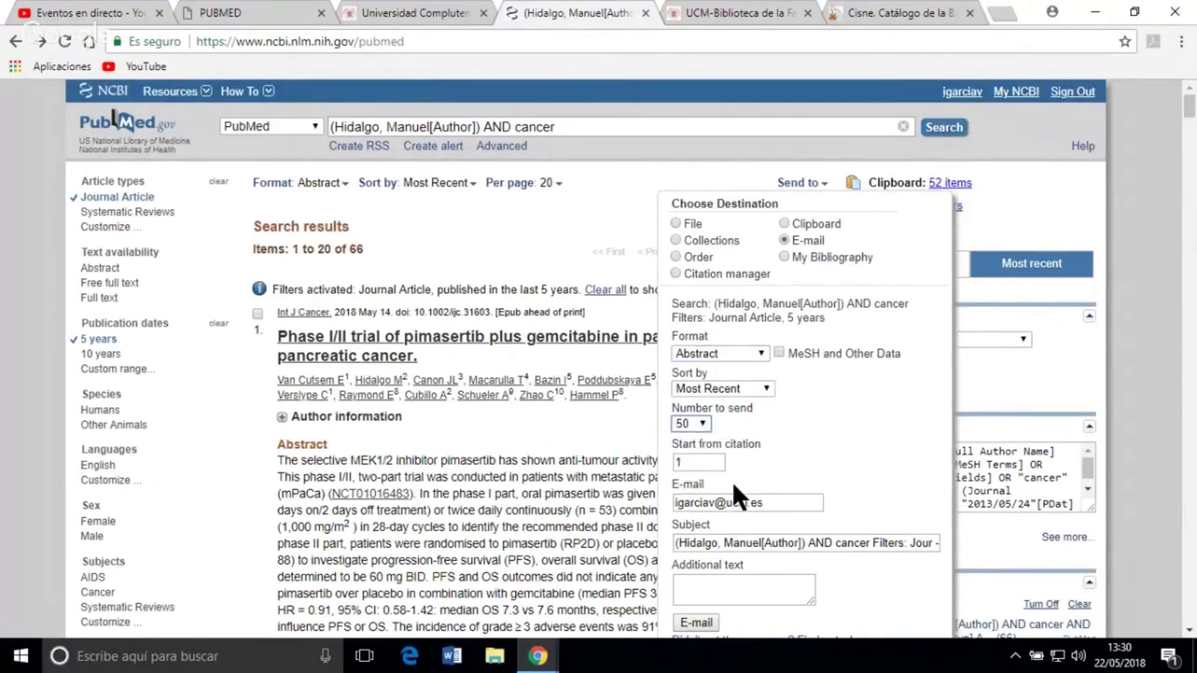
# Send the e-mail with the selected citations to the prefilled address
pyautogui.scroll(-1, 804, 451)
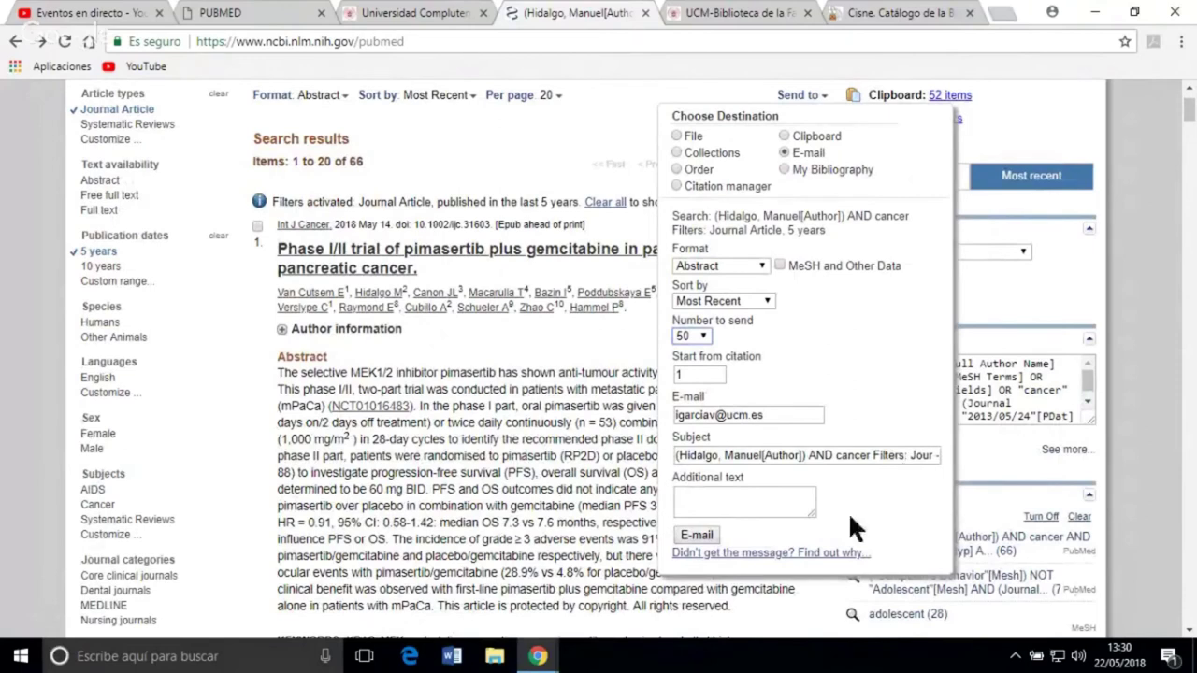
pyautogui.click(696, 539)
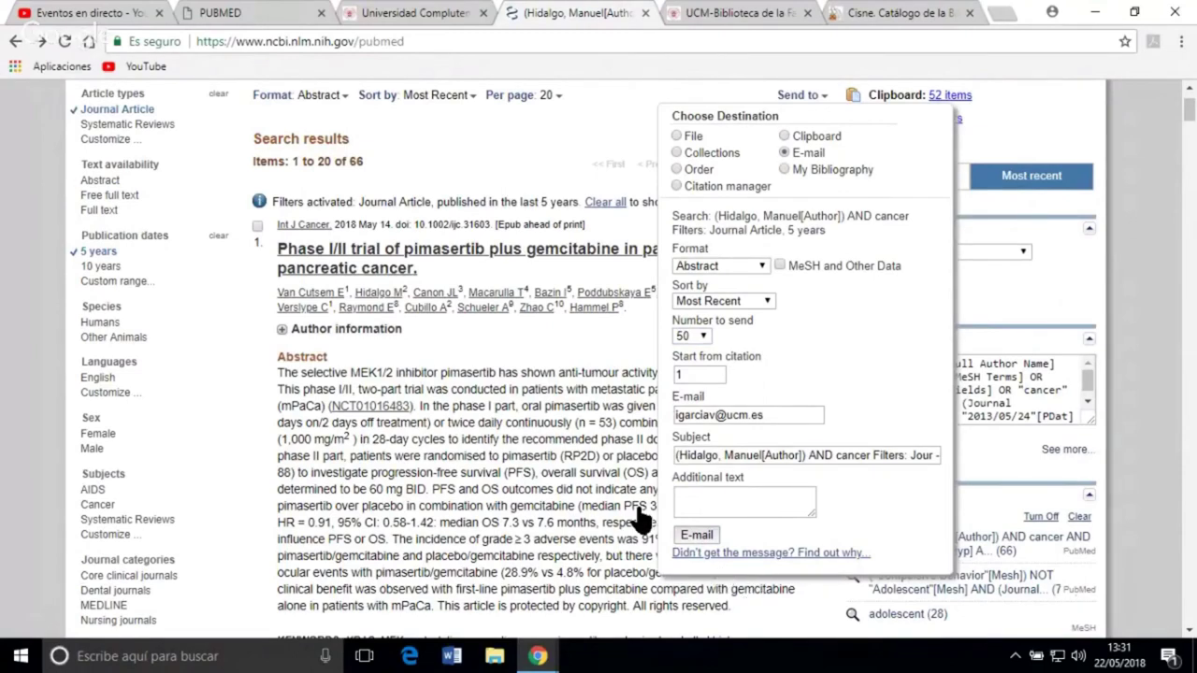
pyautogui.click(697, 537)
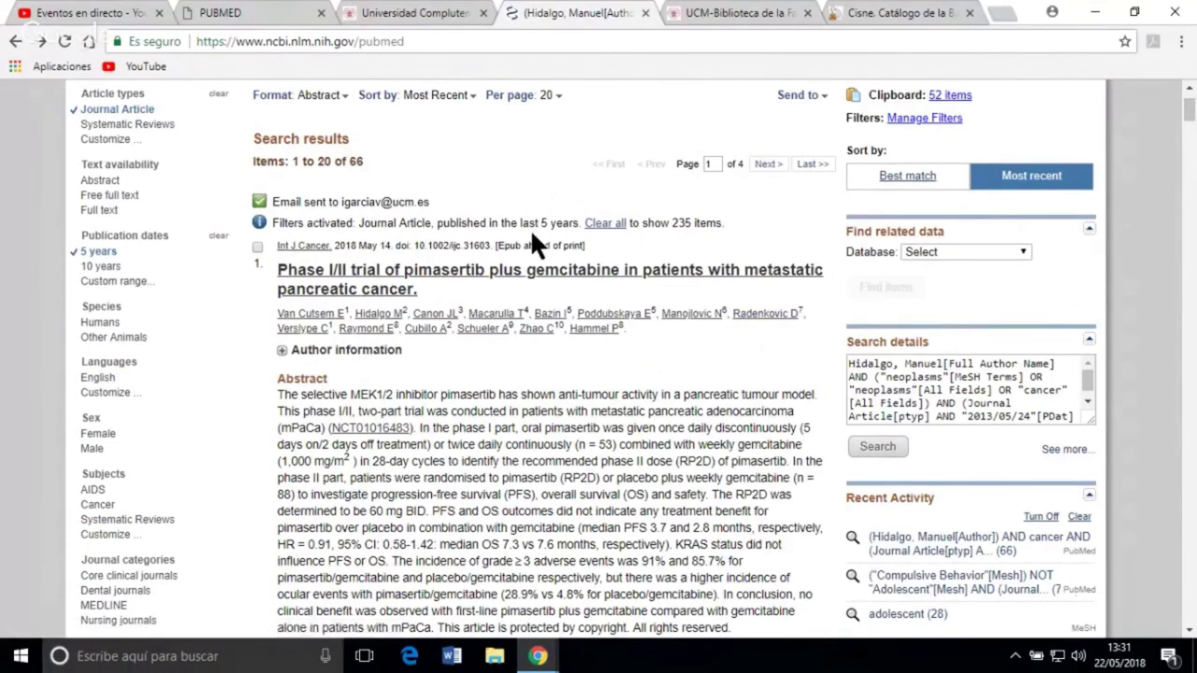
pyautogui.scroll(1, 530, 225)
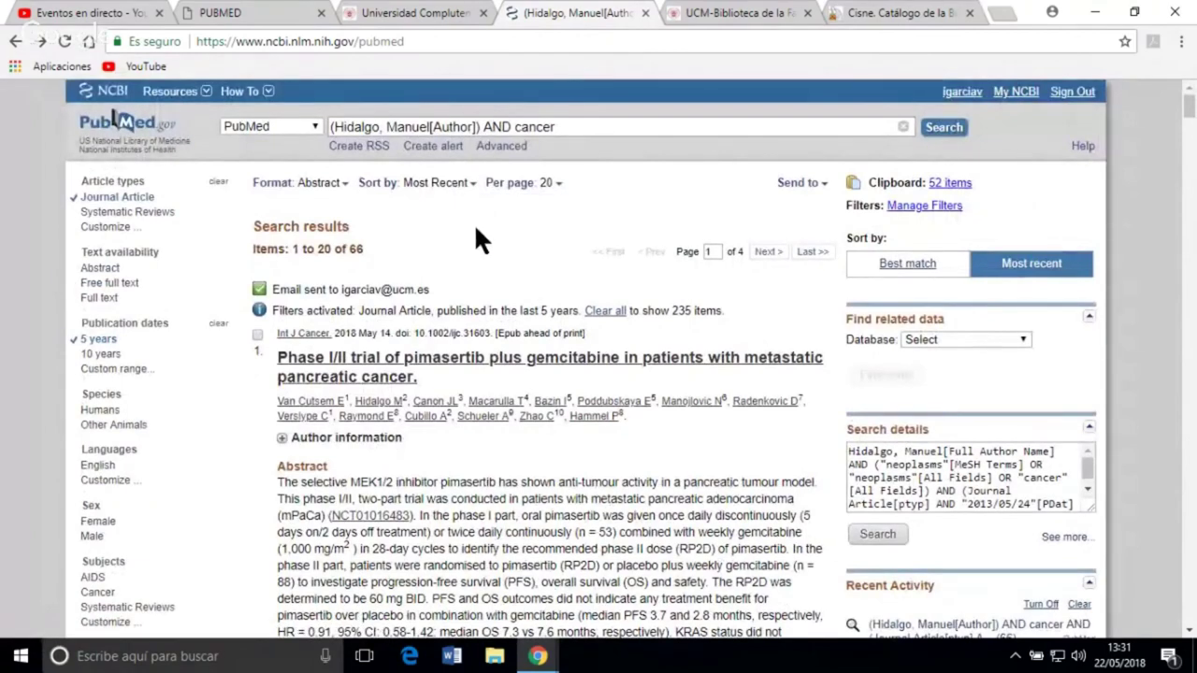
pyautogui.click(820, 186)
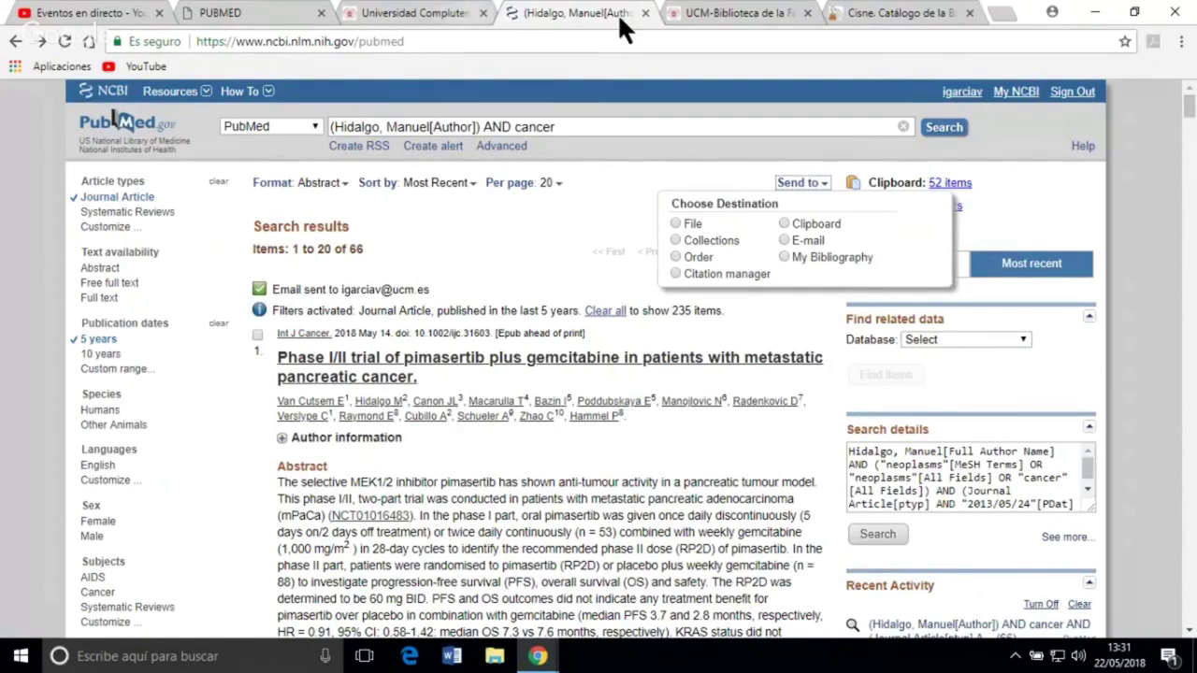
pyautogui.click(720, 17)
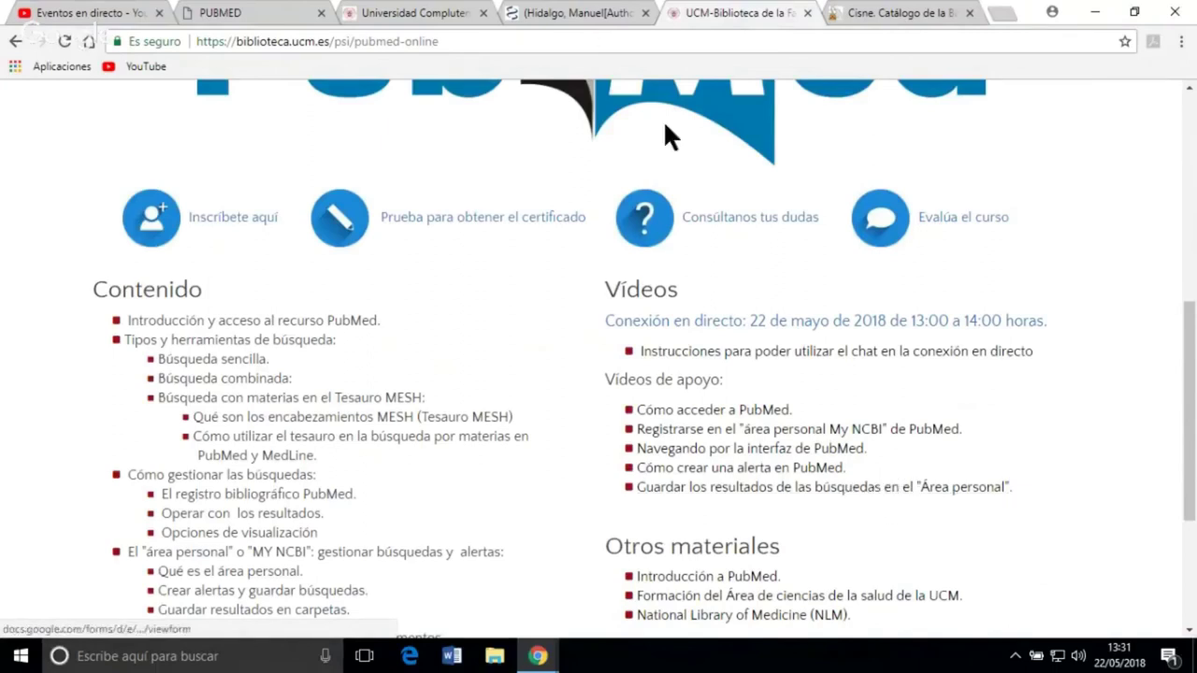
pyautogui.click(570, 15)
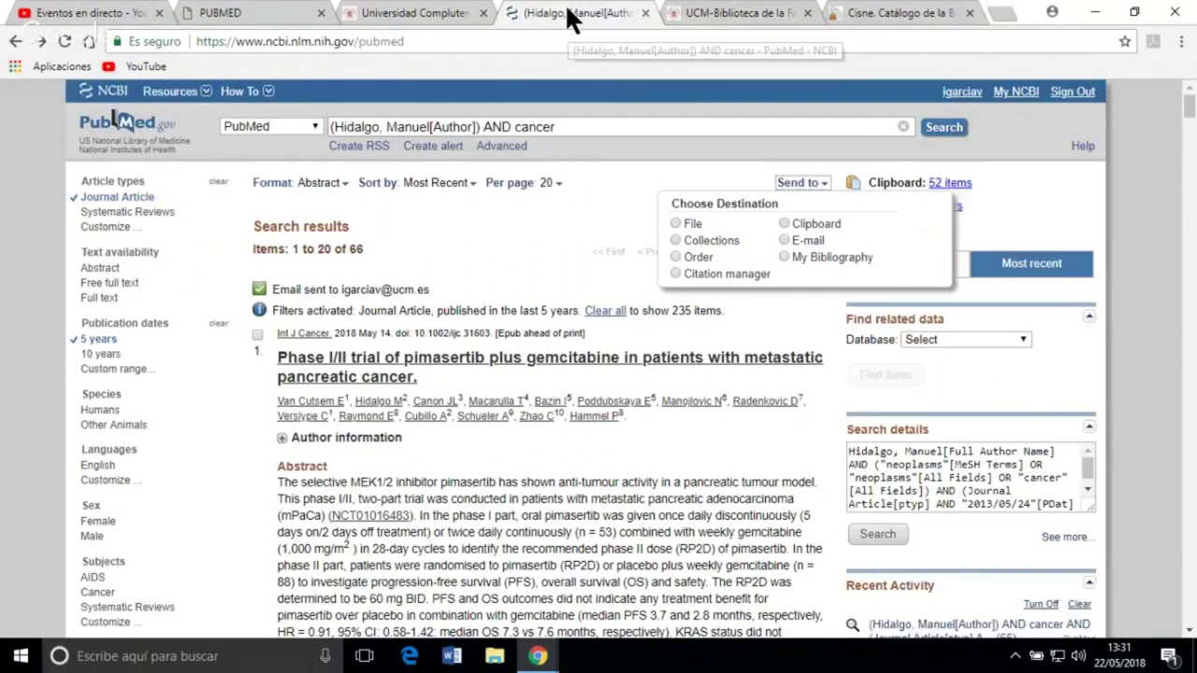
# Select the first two articles in the search results and send them to Collections
pyautogui.click(256, 334)
pyautogui.scroll(-1, 422, 375)
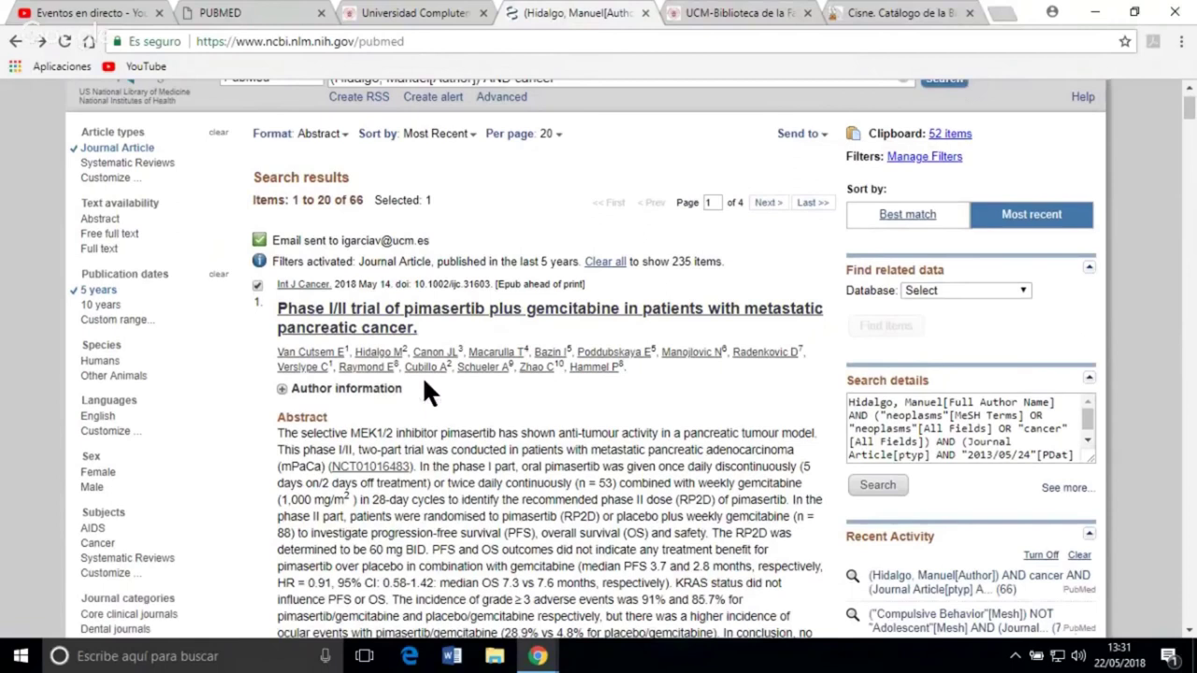
pyautogui.scroll(-6, 256, 355)
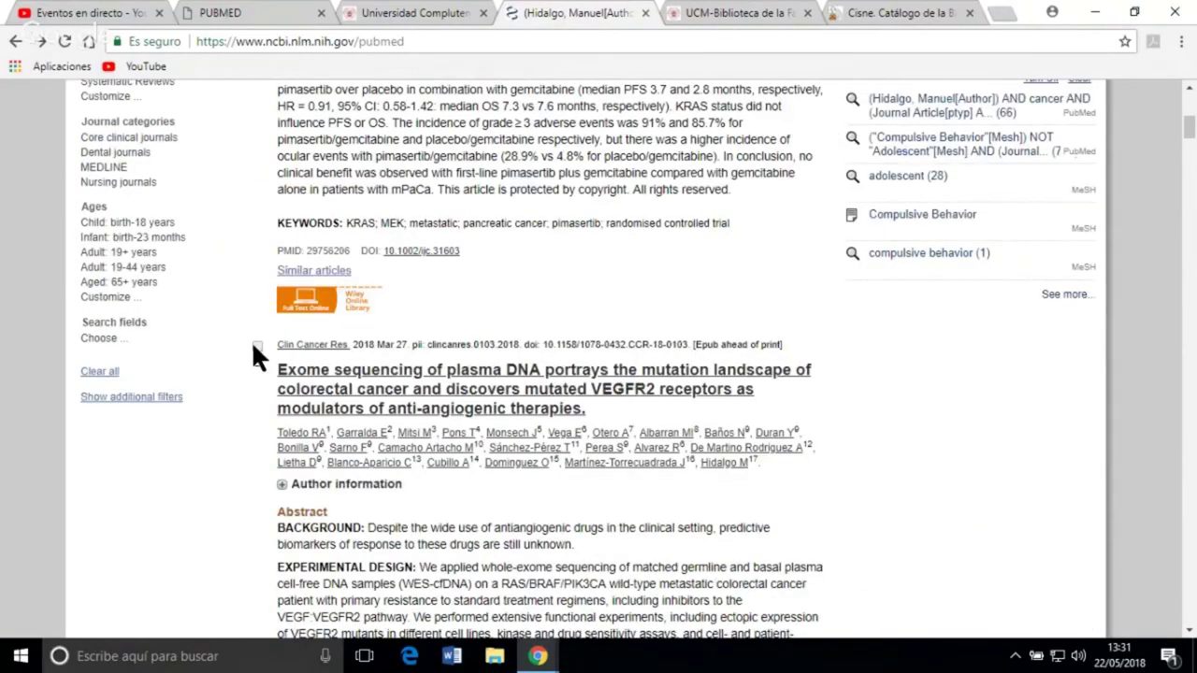
pyautogui.scroll(4, 905, 402)
pyautogui.scroll(4, 905, 402)
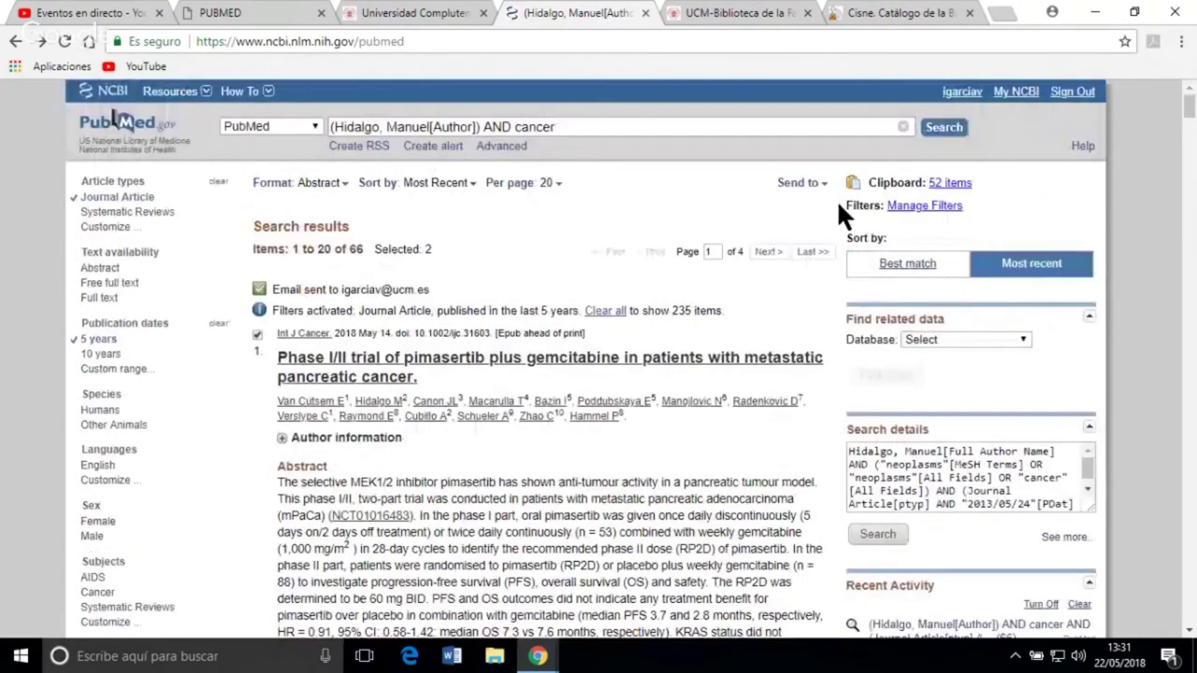
pyautogui.click(825, 184)
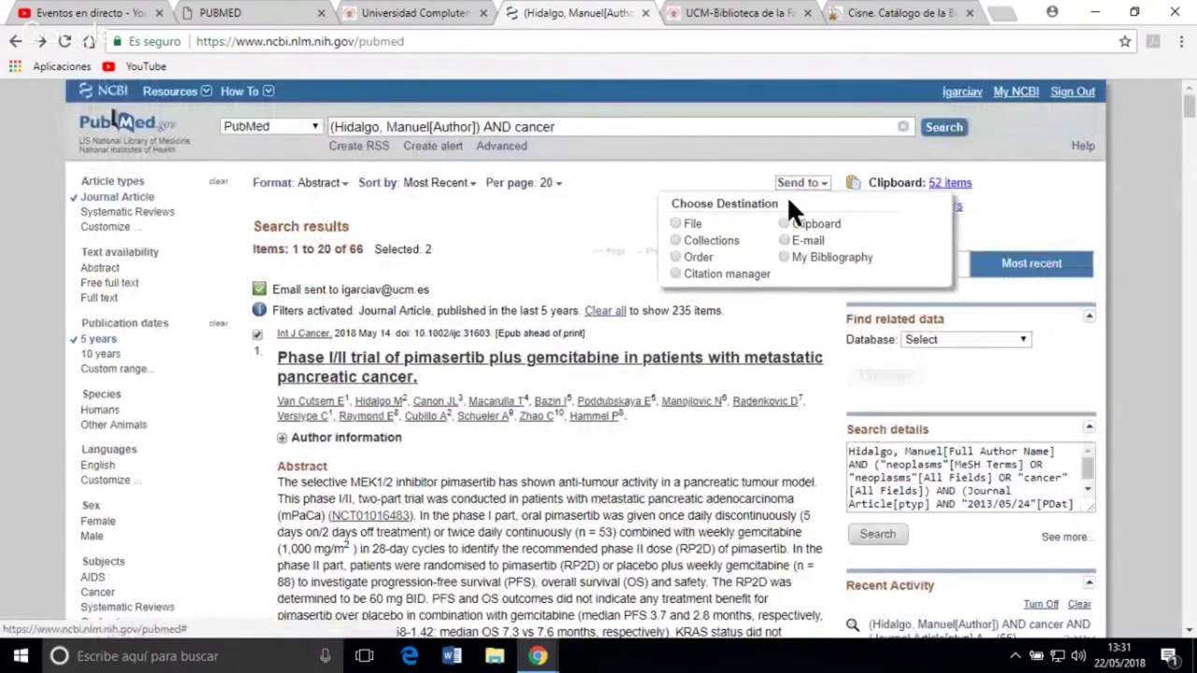
pyautogui.click(676, 240)
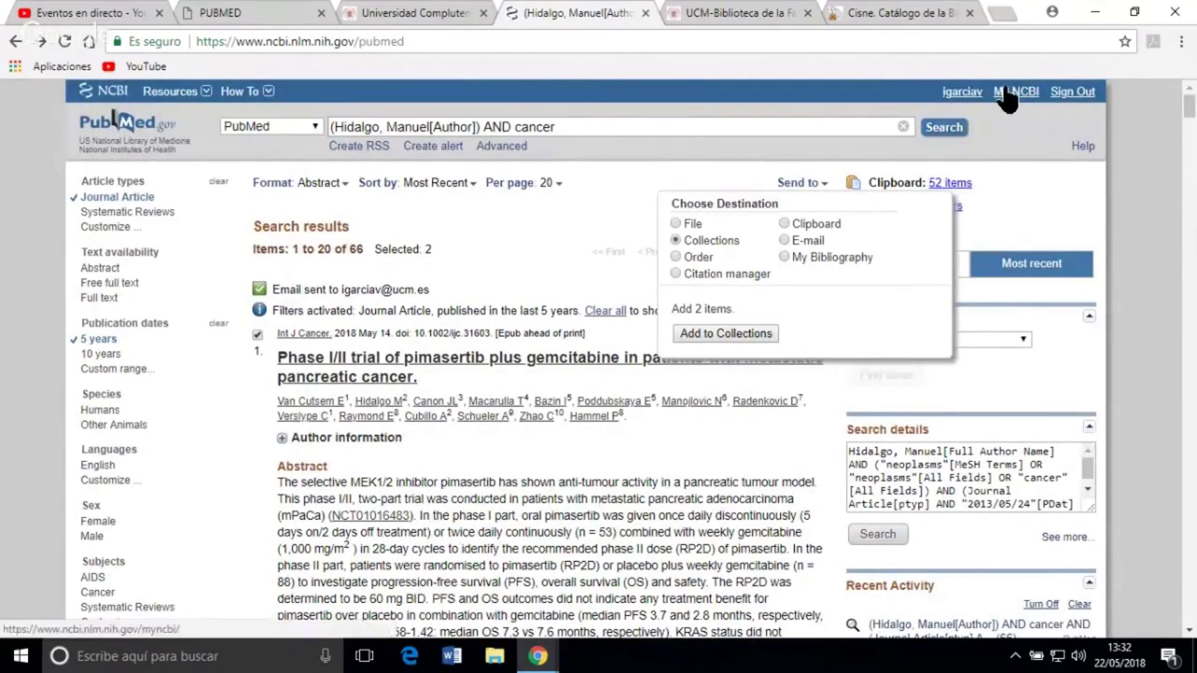
pyautogui.click(734, 334)
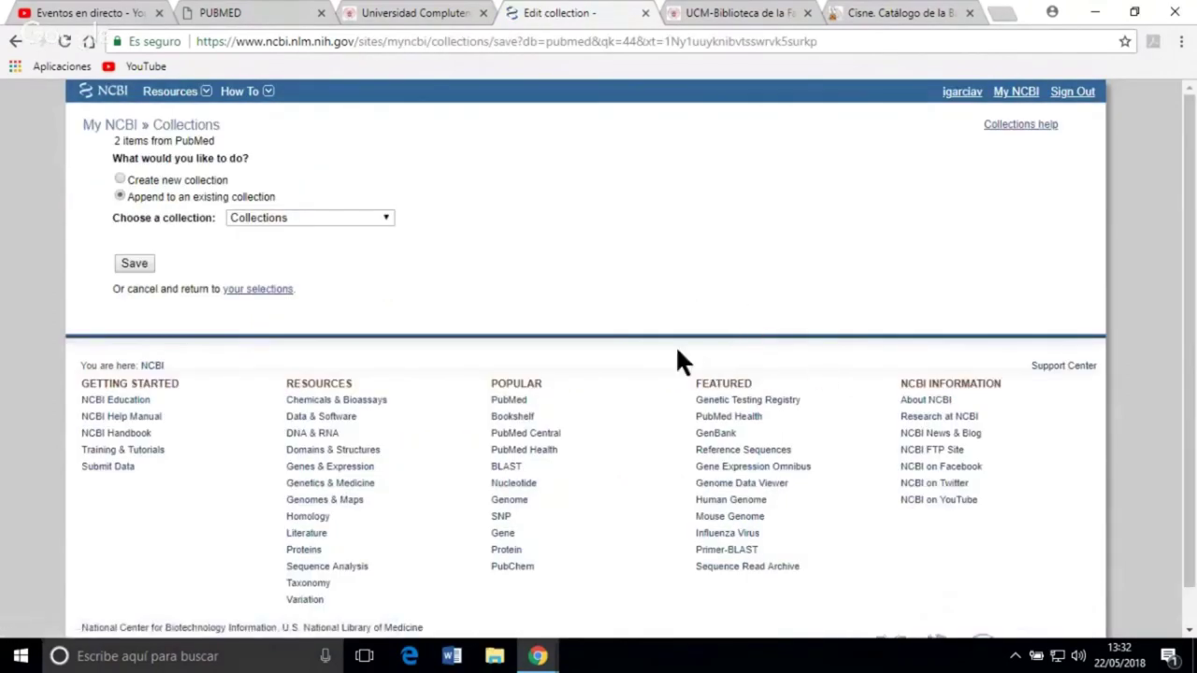
# Create a new collection named "Cancer en niños" for the two selected articles and save it
pyautogui.click(119, 179)
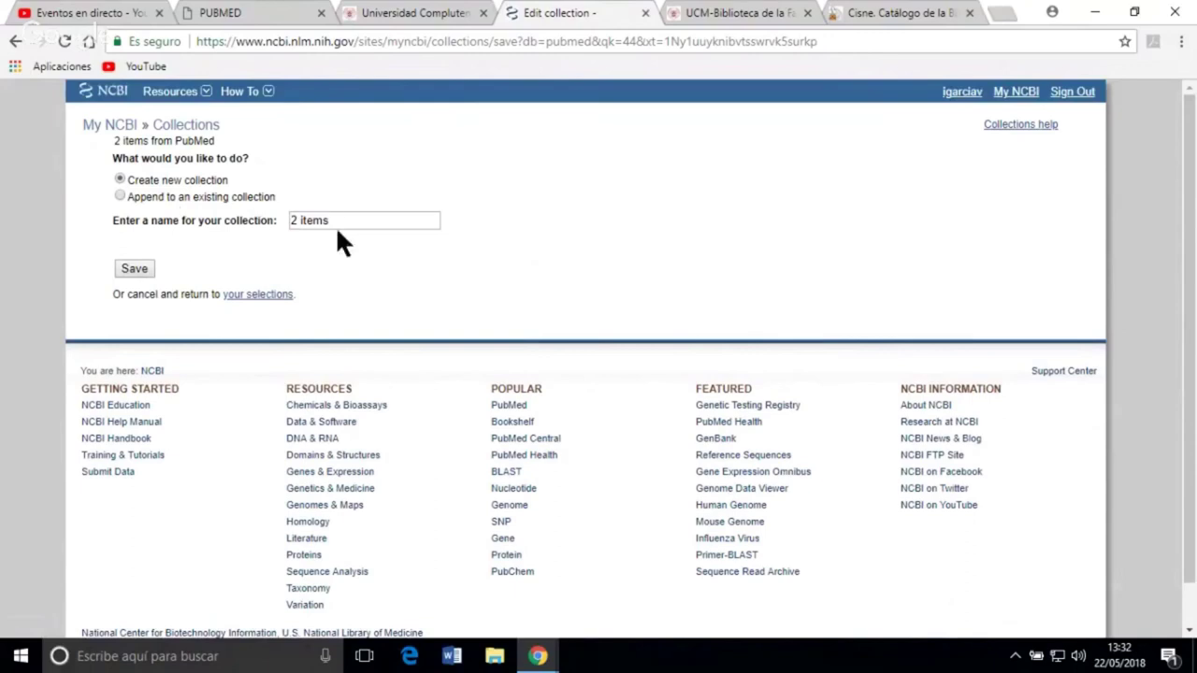
pyautogui.moveTo(335, 222); pyautogui.dragTo(246, 222)
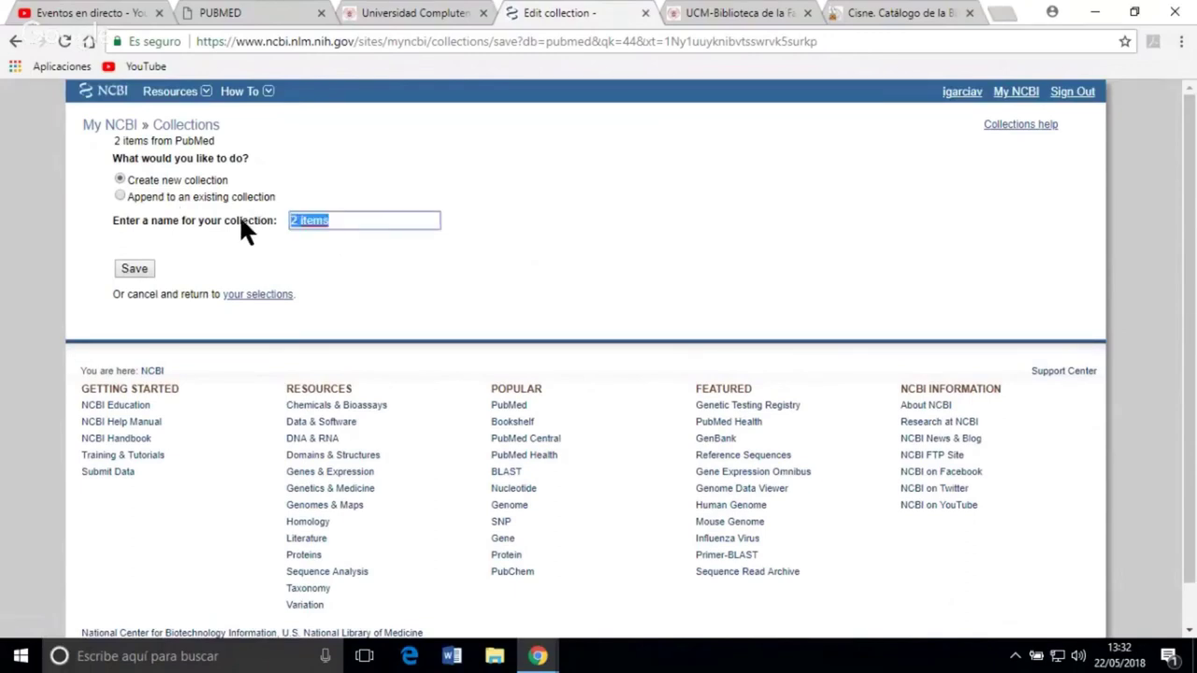
pyautogui.write('Cancer')
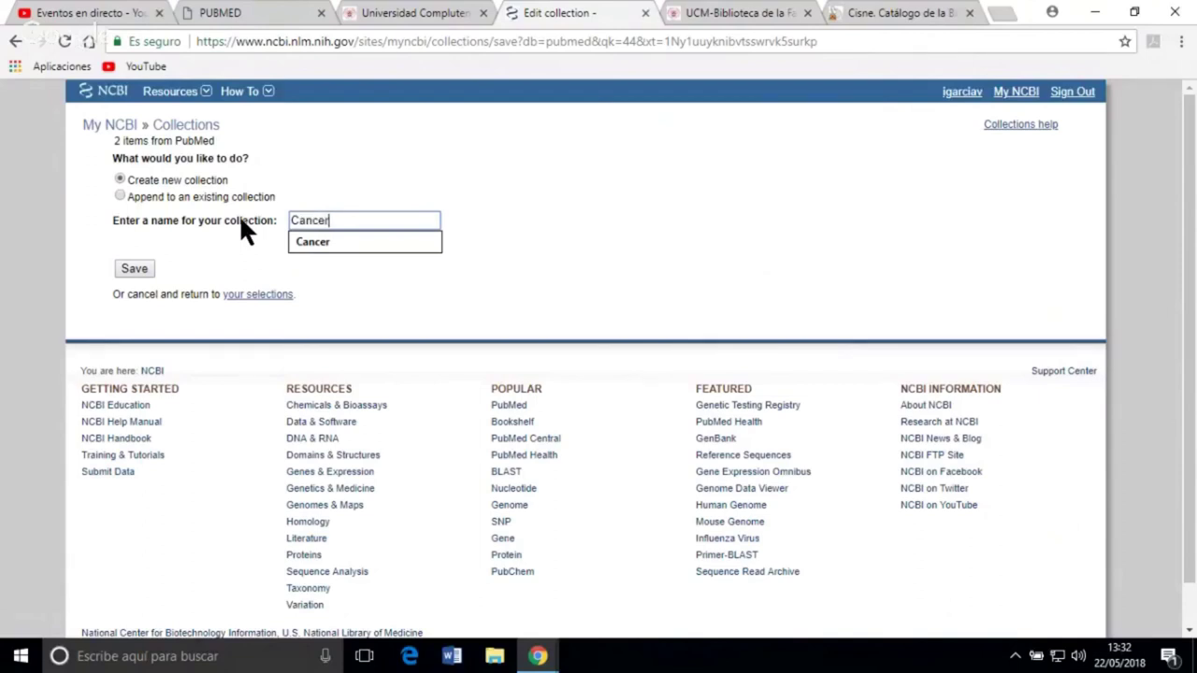
pyautogui.write(' en niños')
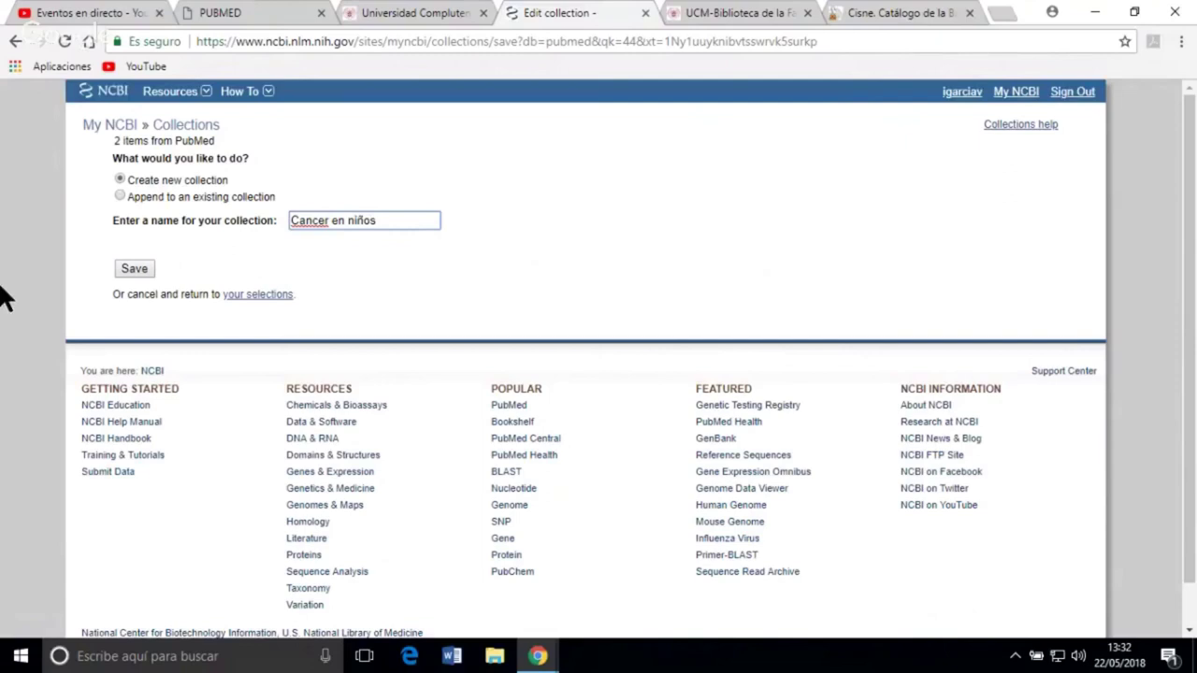
pyautogui.click(131, 269)
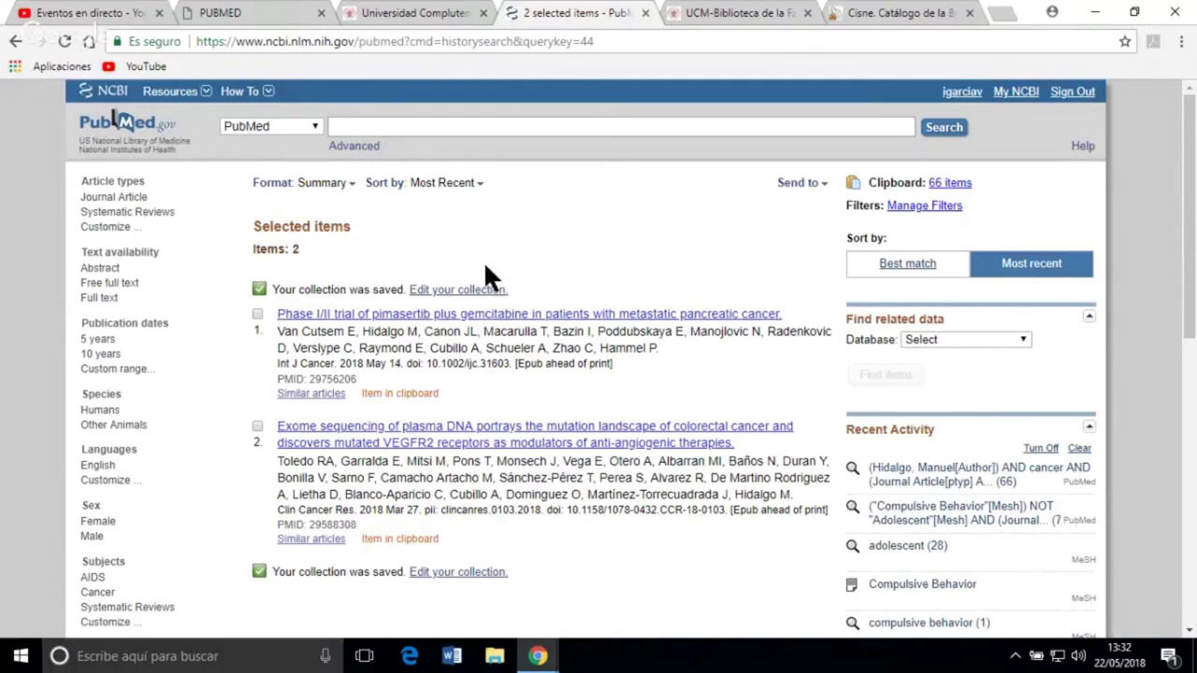
# Reopen the results of the author-and-cancer search, filtered to journal articles from the last 5 years, from the search history
pyautogui.click(352, 147)
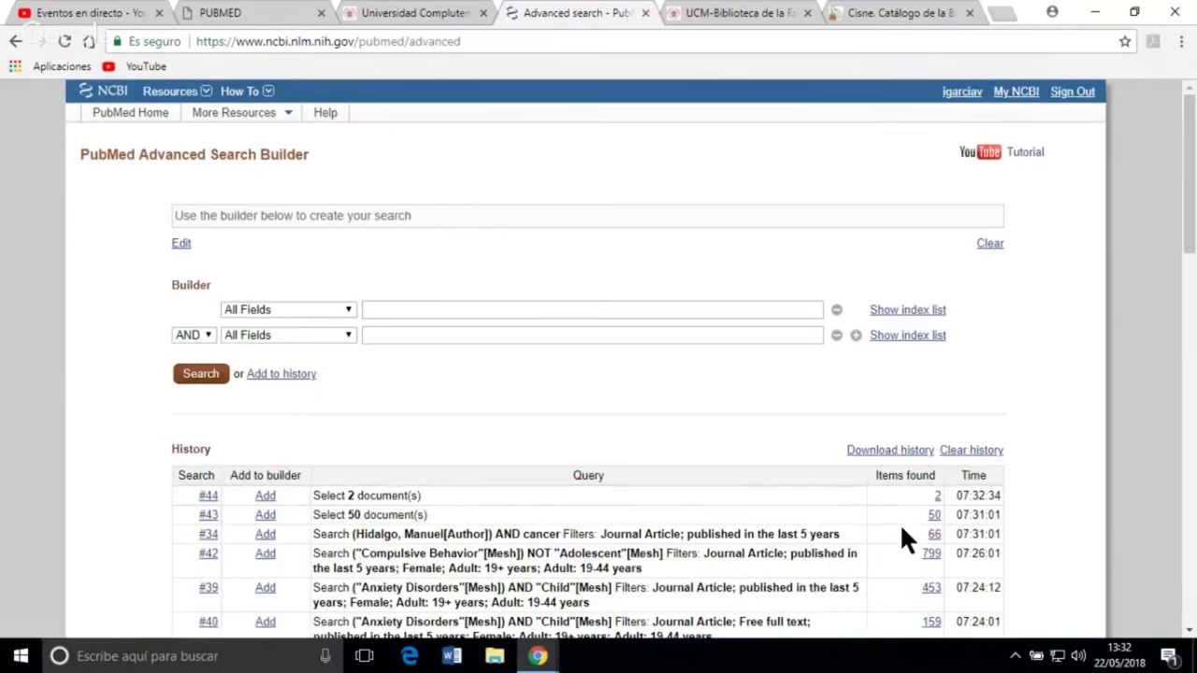
pyautogui.scroll(-1, 907, 514)
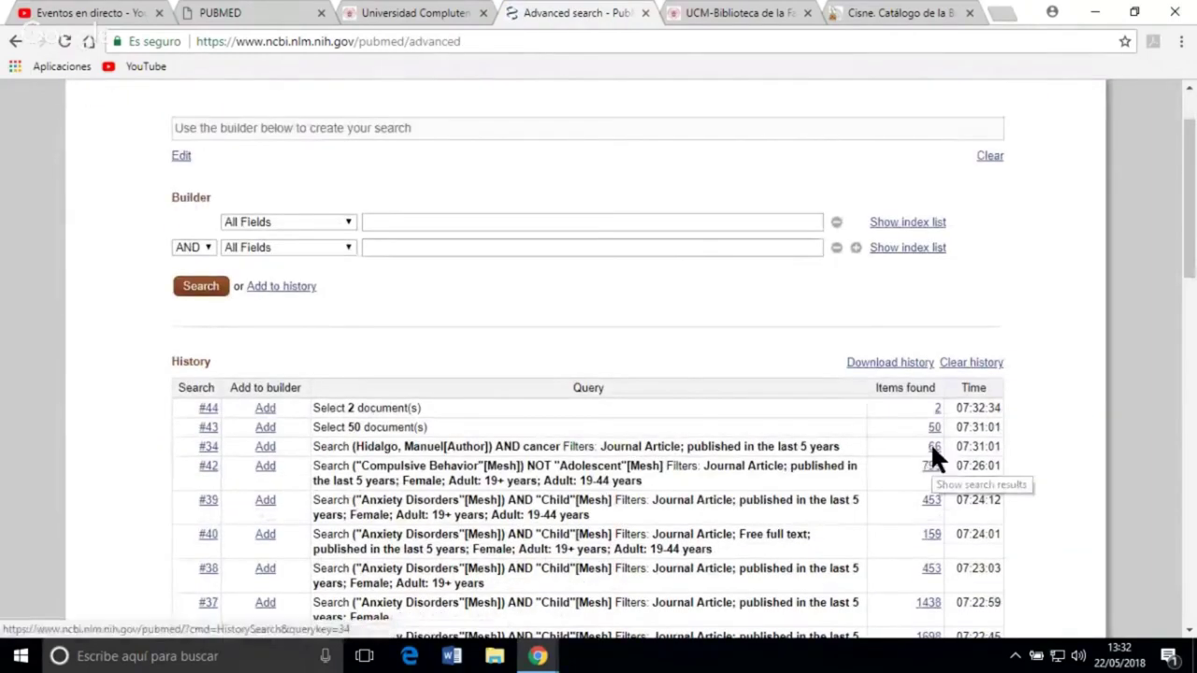
pyautogui.click(932, 447)
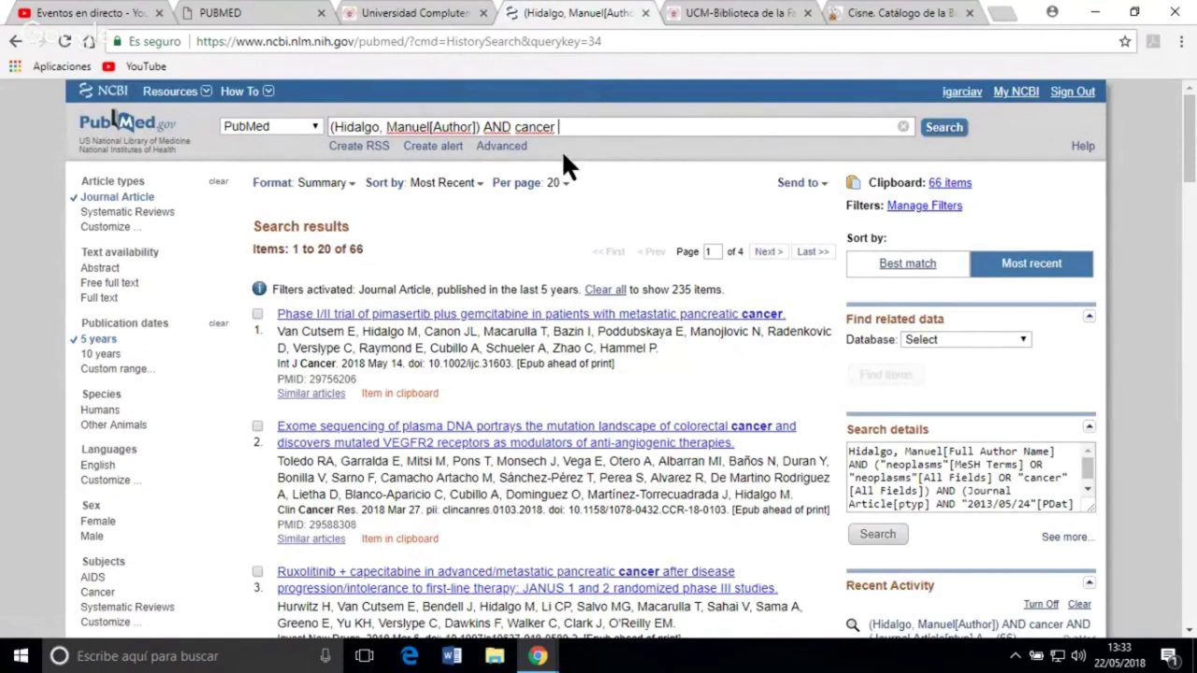
# Create an alert for this search and name the saved search "Cancer en niños"
pyautogui.click(440, 154)
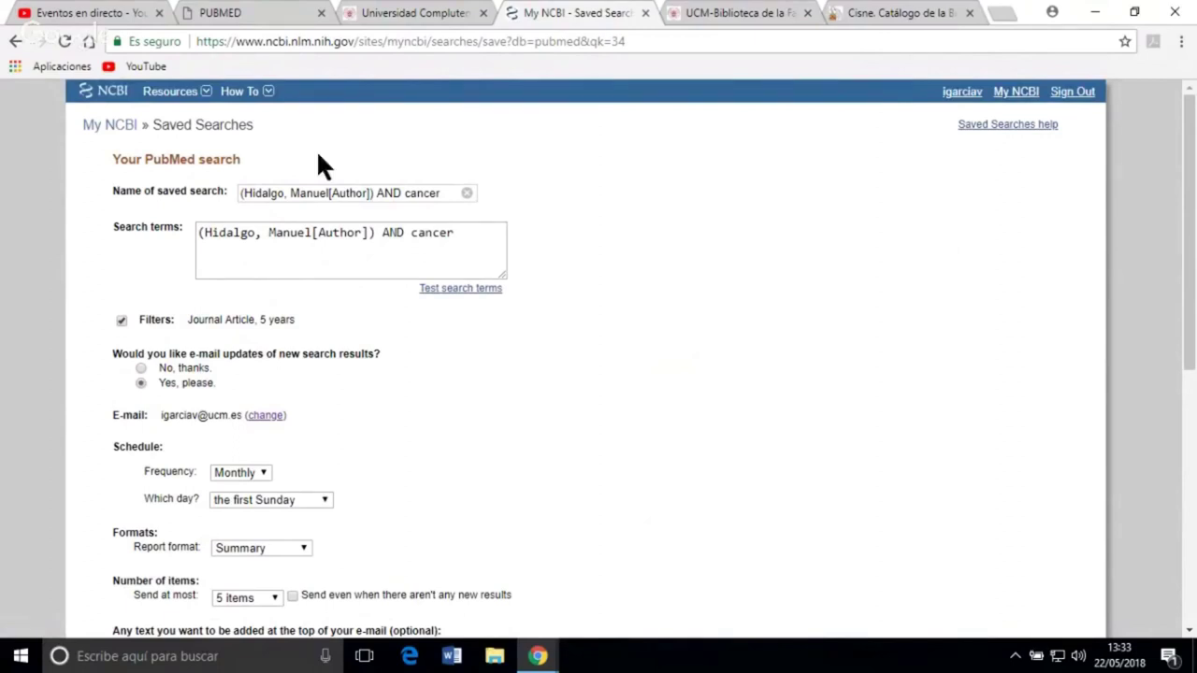
pyautogui.tripleClick(439, 195)
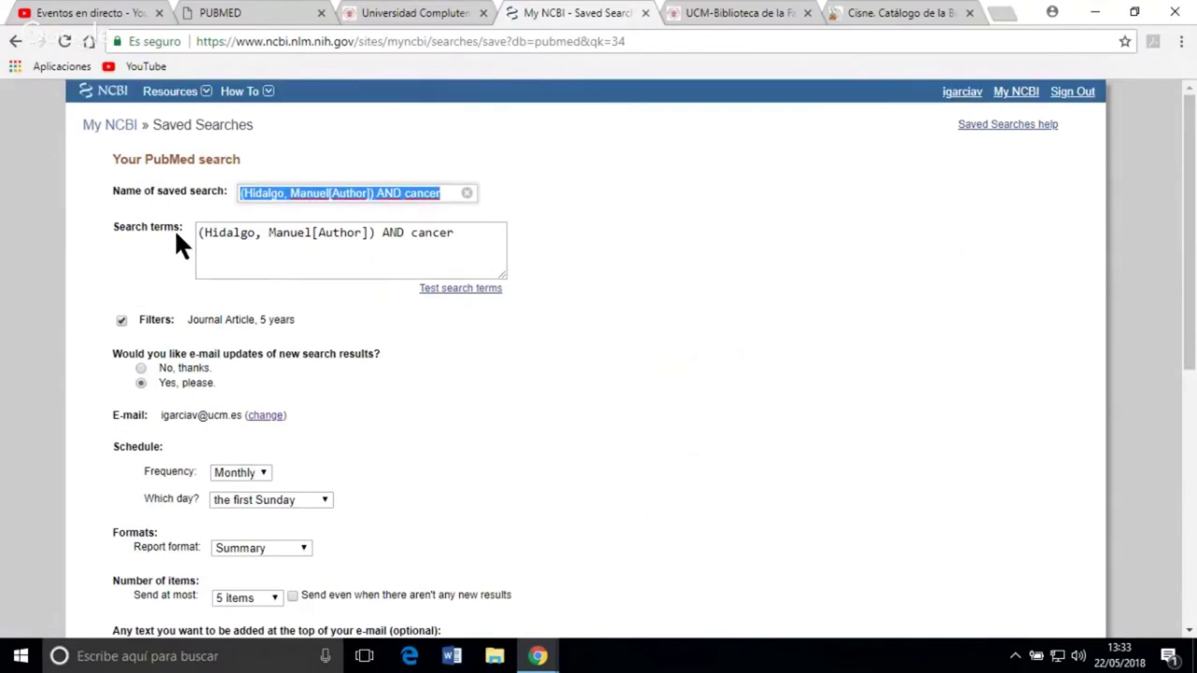
pyautogui.write('C')
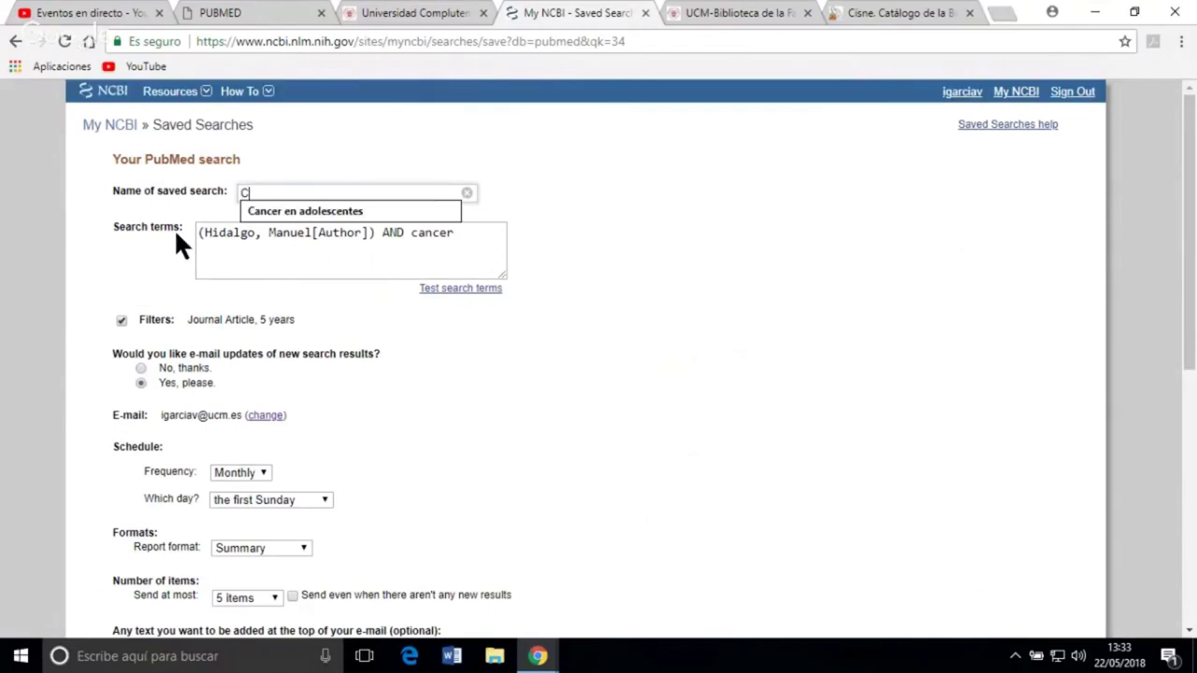
pyautogui.write('ancer en niños')
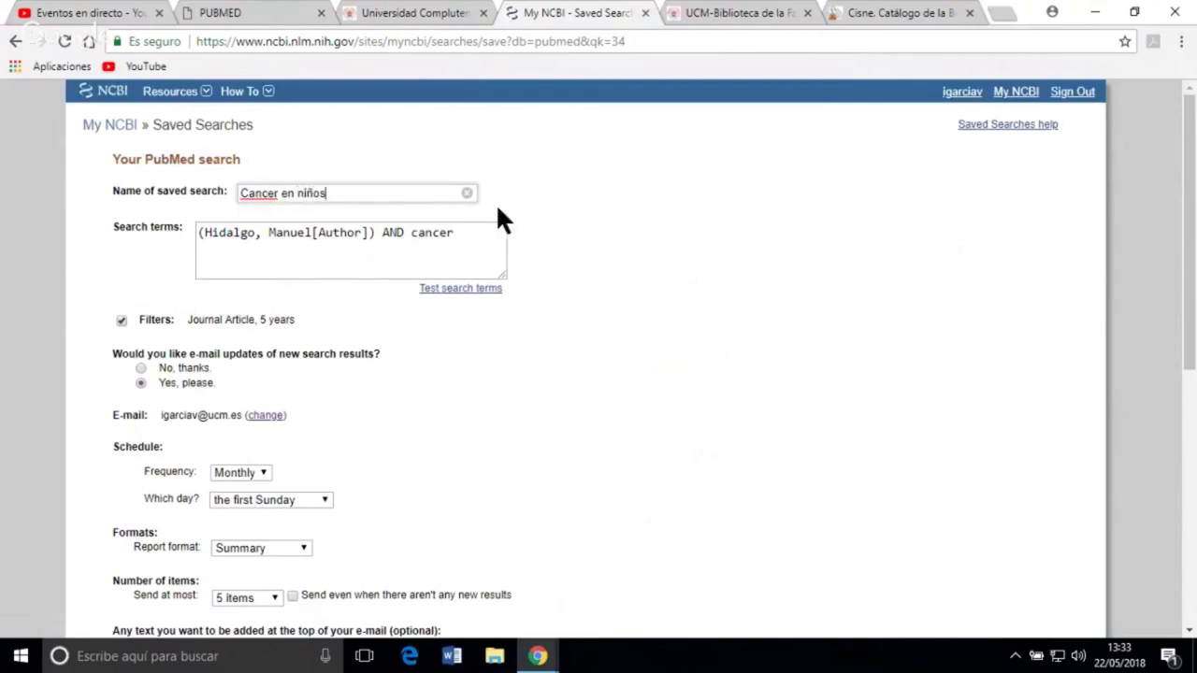
# Schedule the alert's e-mail updates weekly on Monday
pyautogui.scroll(-1, 405, 322)
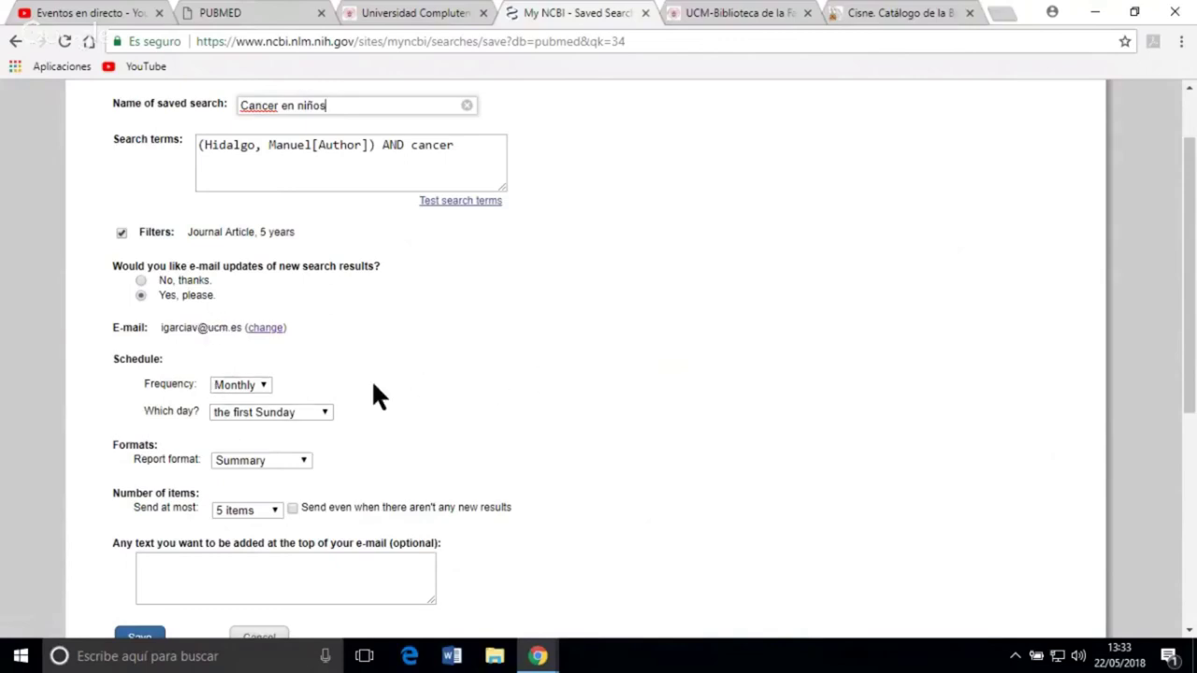
pyautogui.click(264, 383)
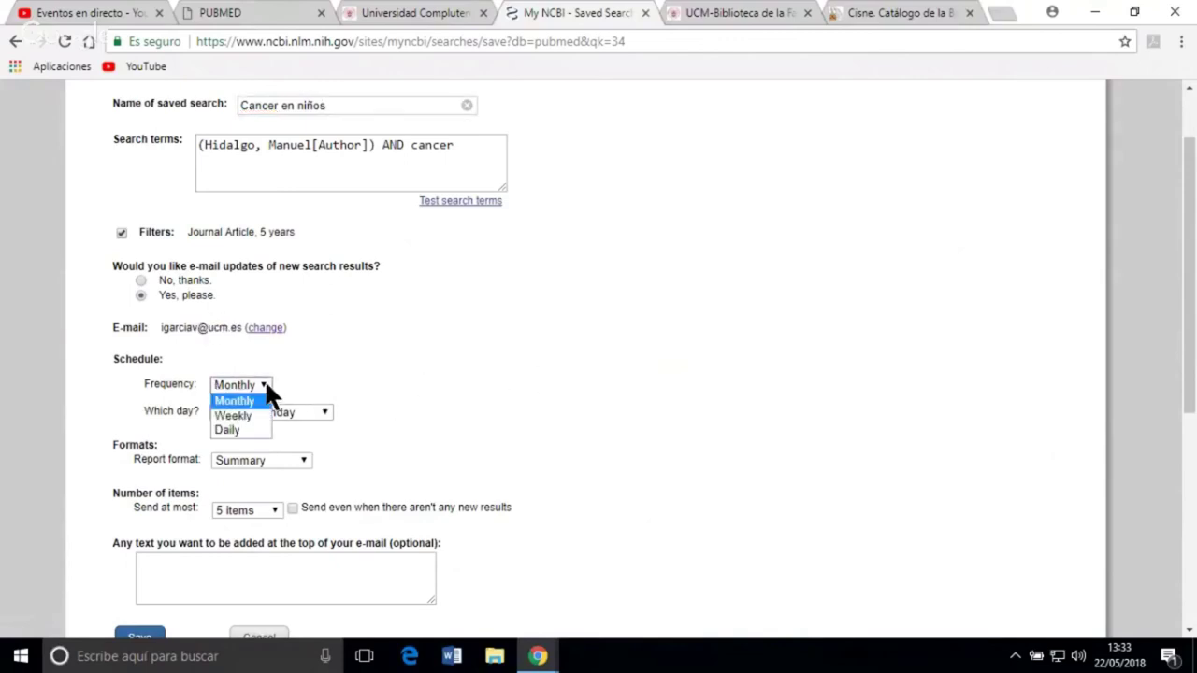
pyautogui.click(234, 417)
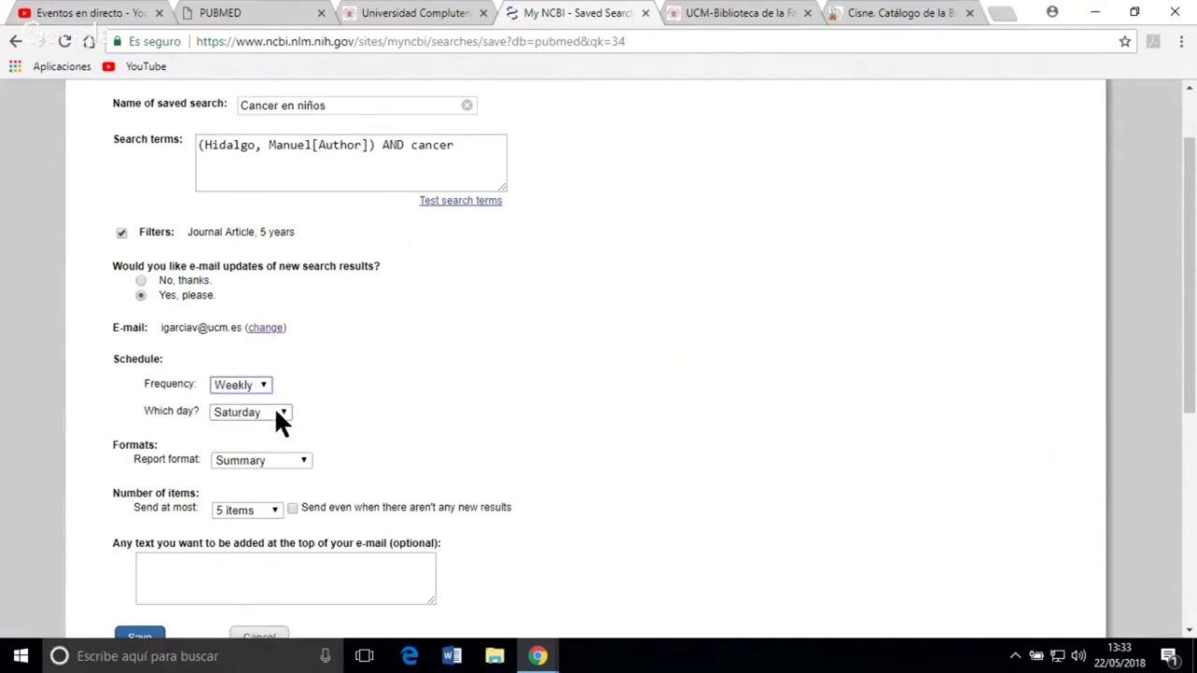
pyautogui.click(281, 418)
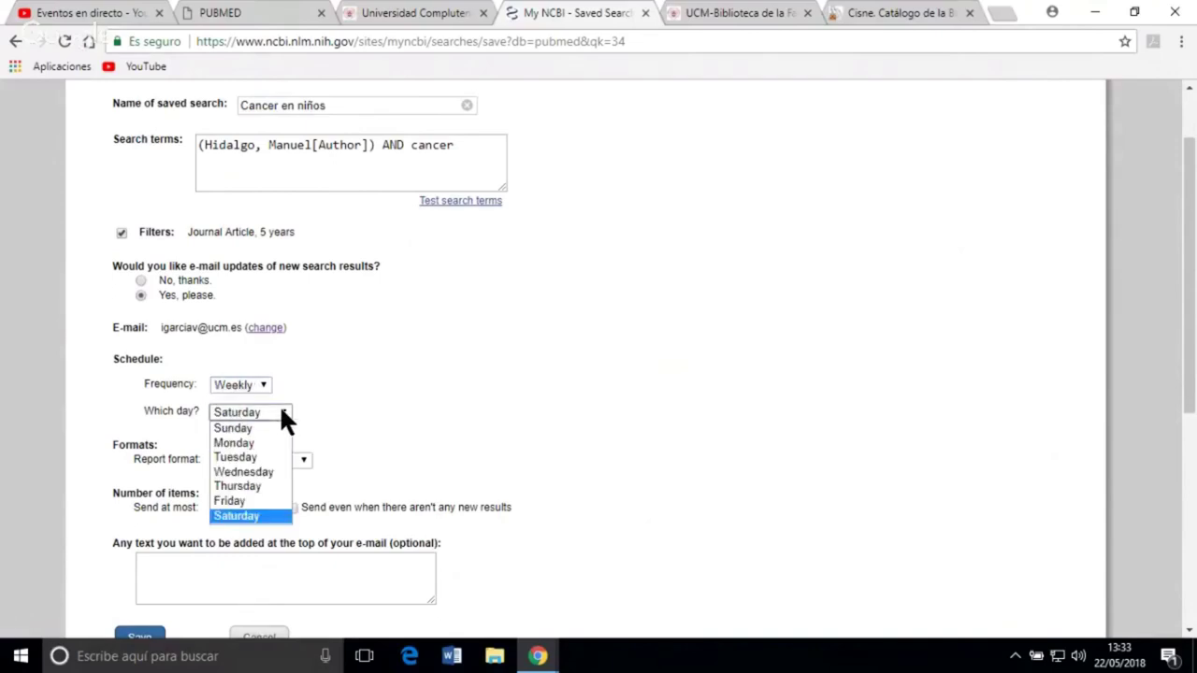
pyautogui.click(239, 442)
# Set the alert's report format to Abstract with at most 10 items per e-mail, and save the alert
pyautogui.click(300, 456)
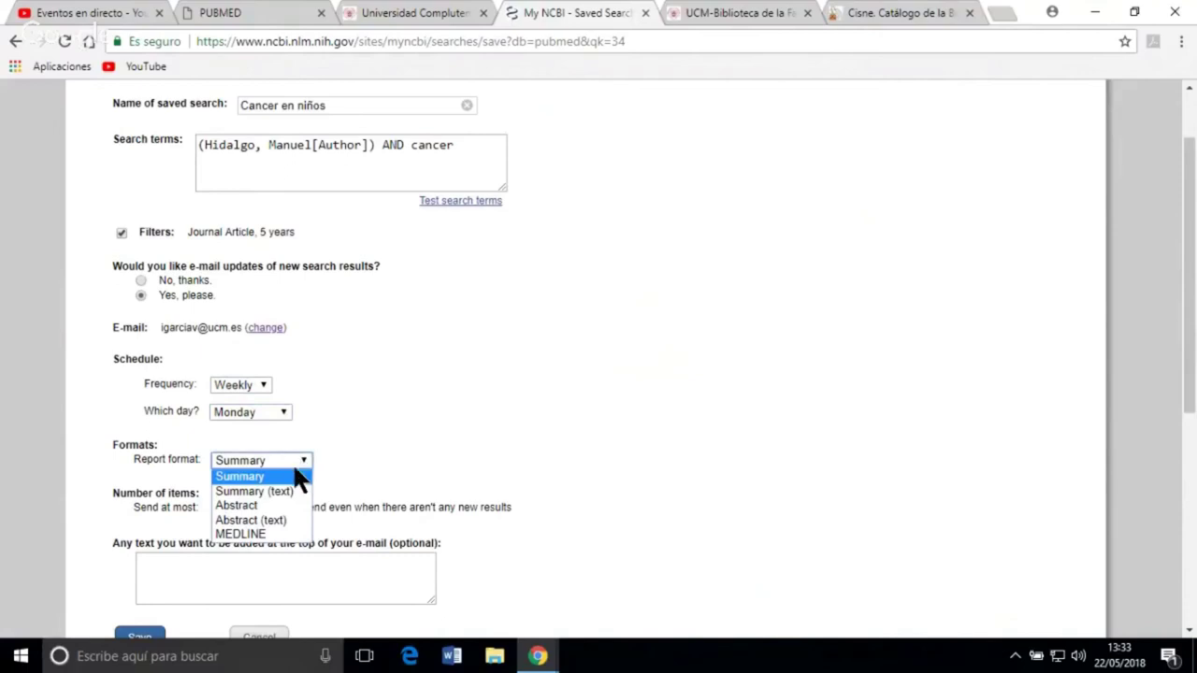
pyautogui.click(245, 509)
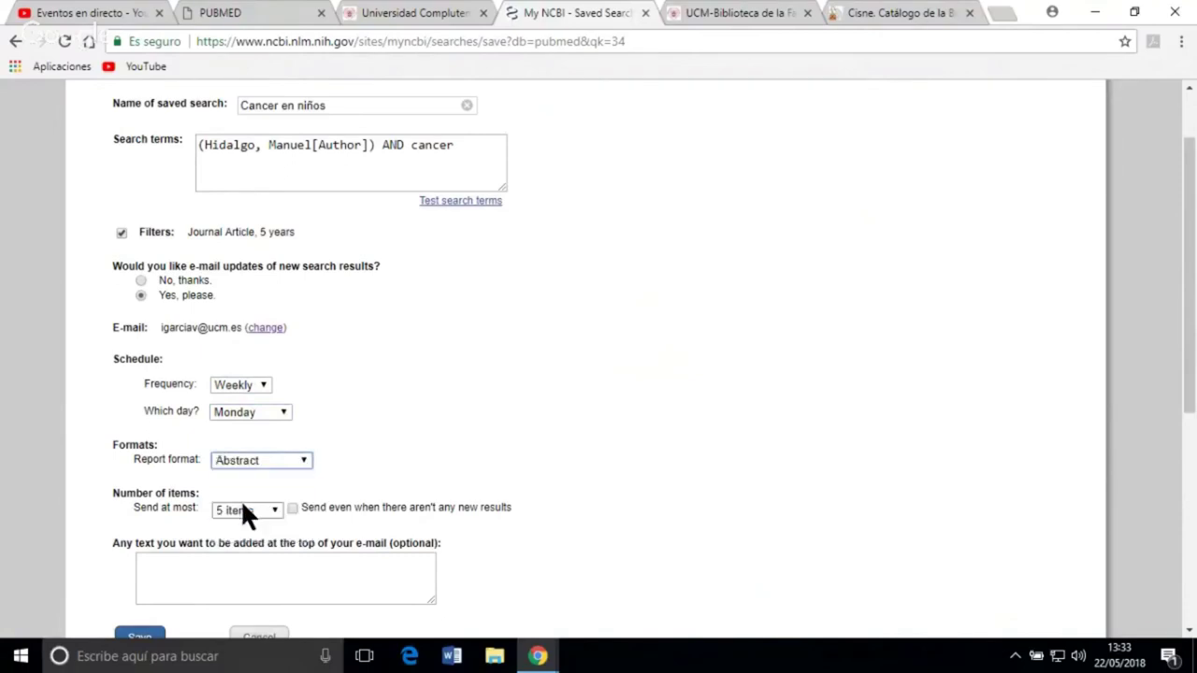
pyautogui.click(275, 510)
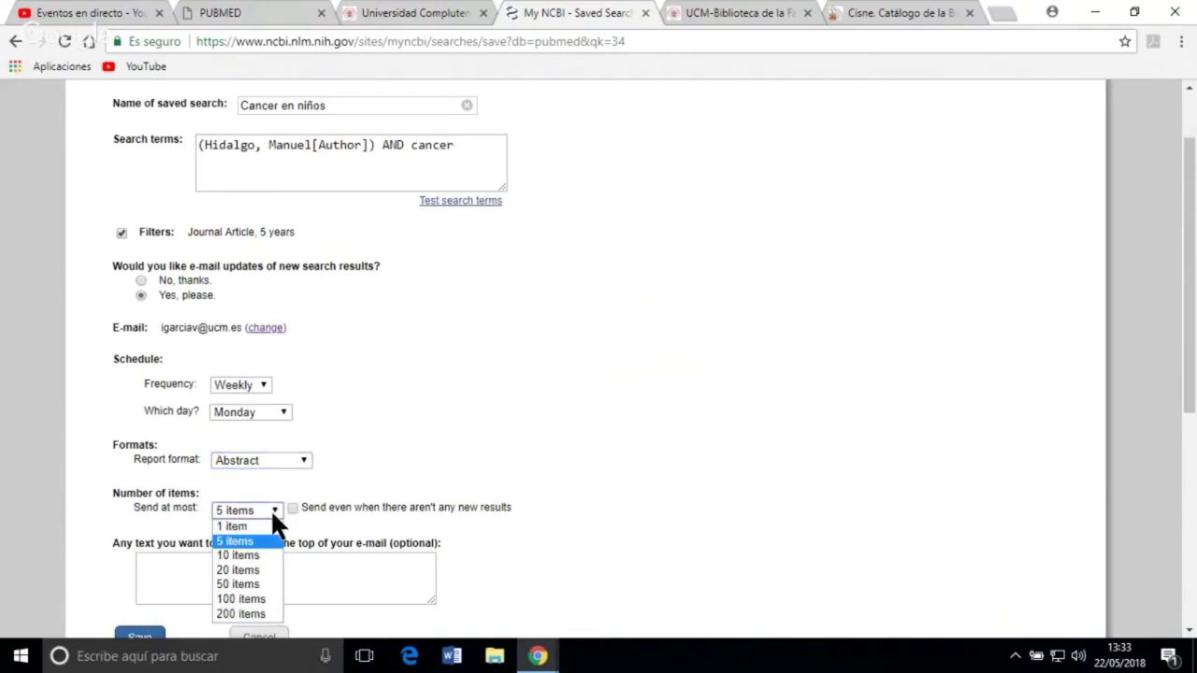
pyautogui.click(241, 553)
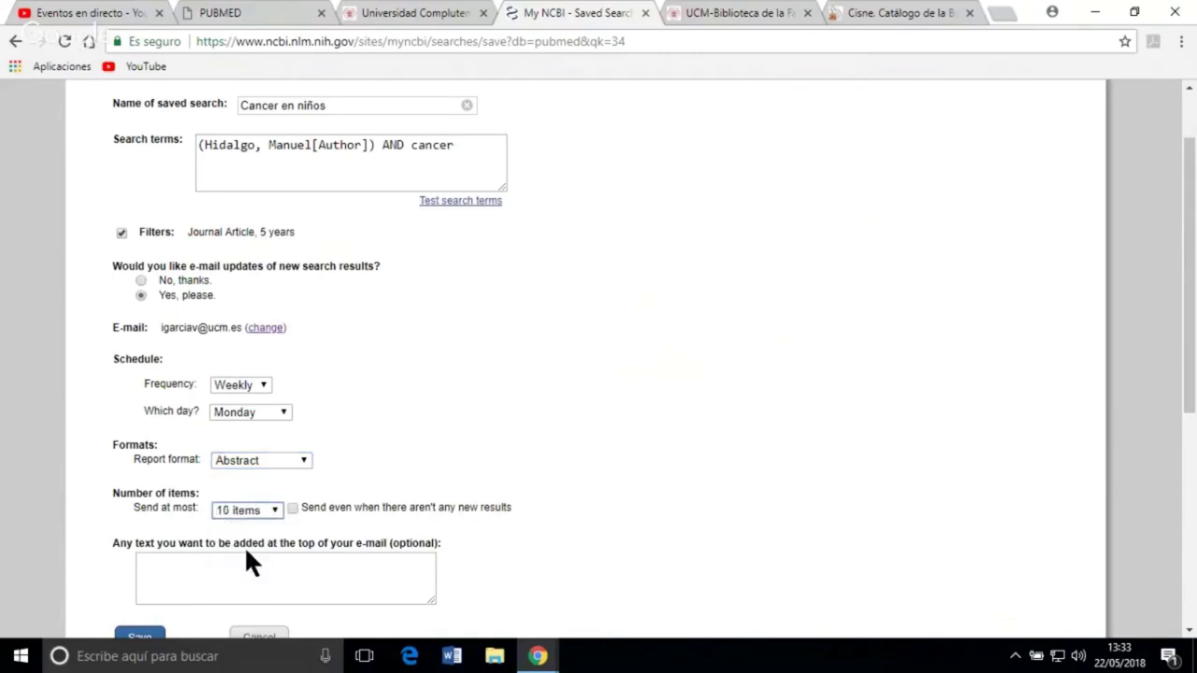
pyautogui.scroll(-2, 748, 374)
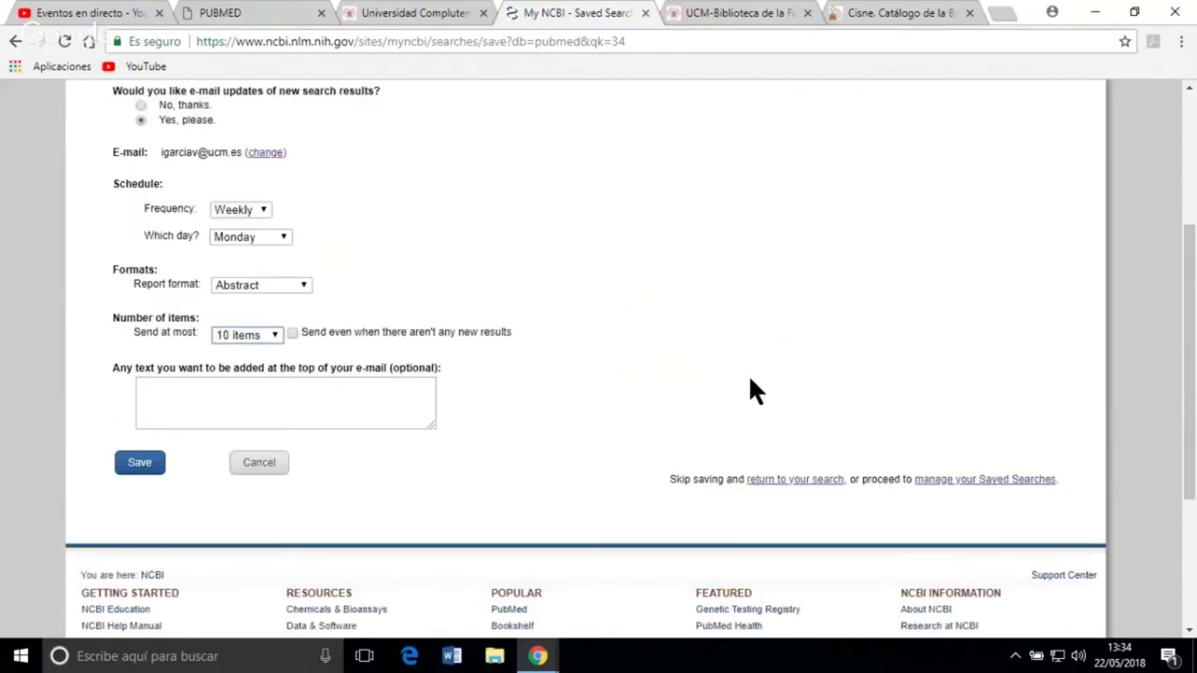
pyautogui.click(140, 472)
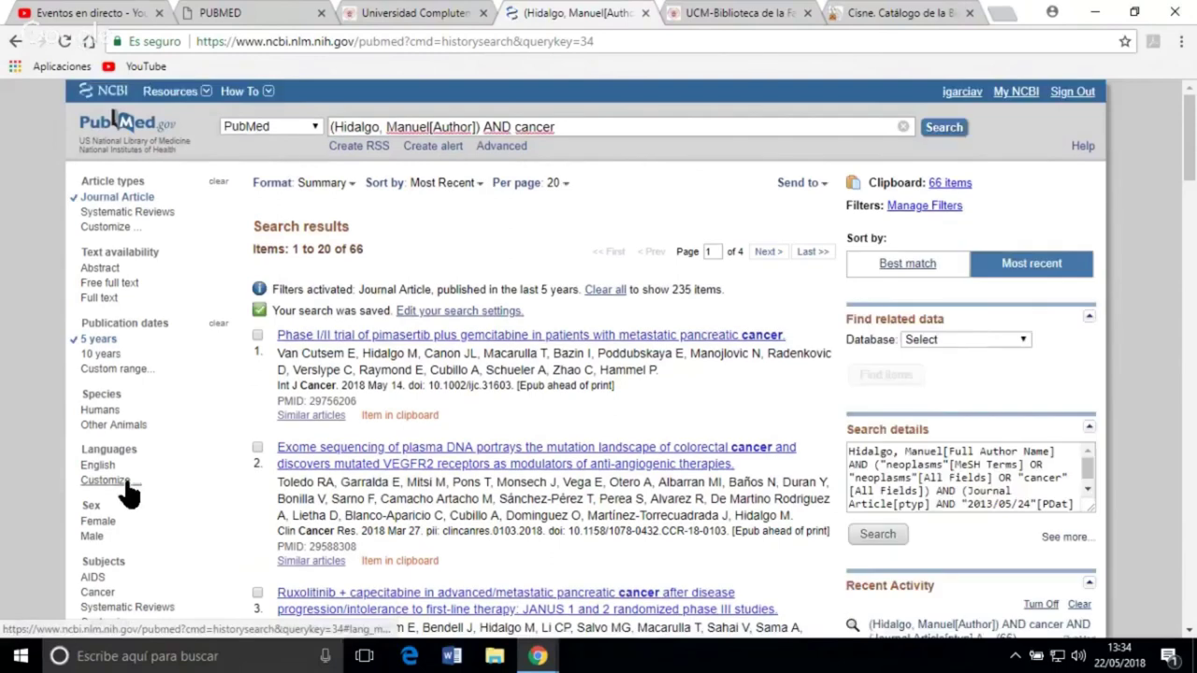
# Open the My NCBI personal area and review its saved searches, collections, recent activity and filters
pyautogui.click(1021, 94)
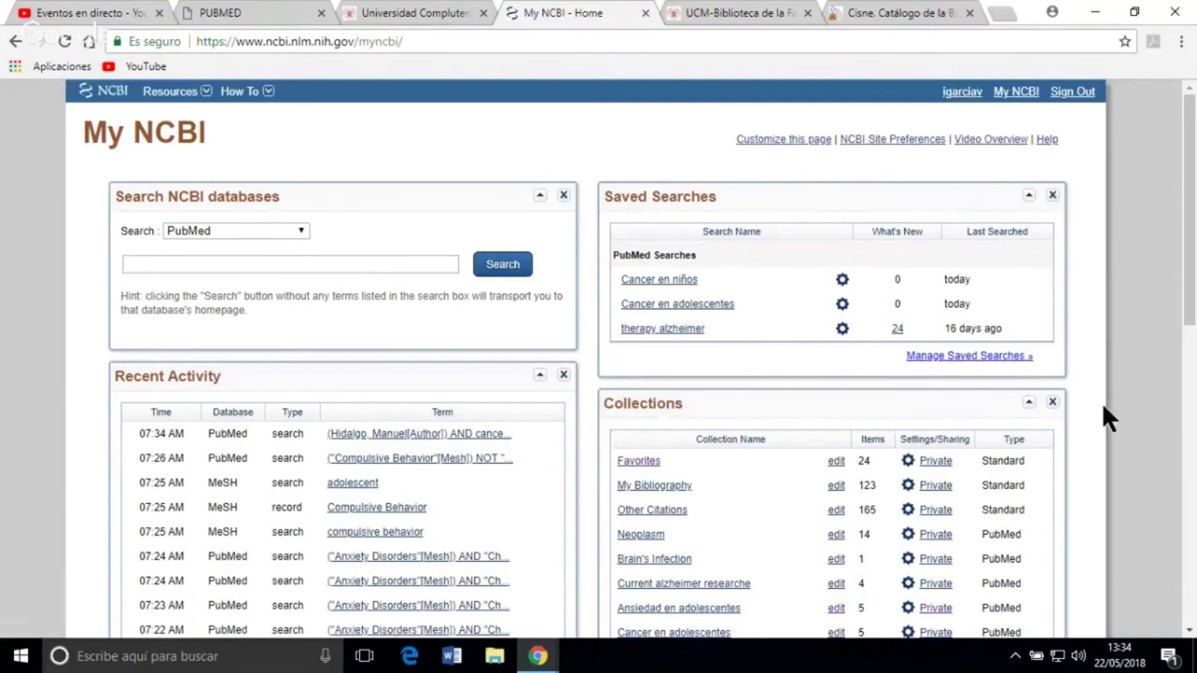
pyautogui.scroll(-1, 1102, 401)
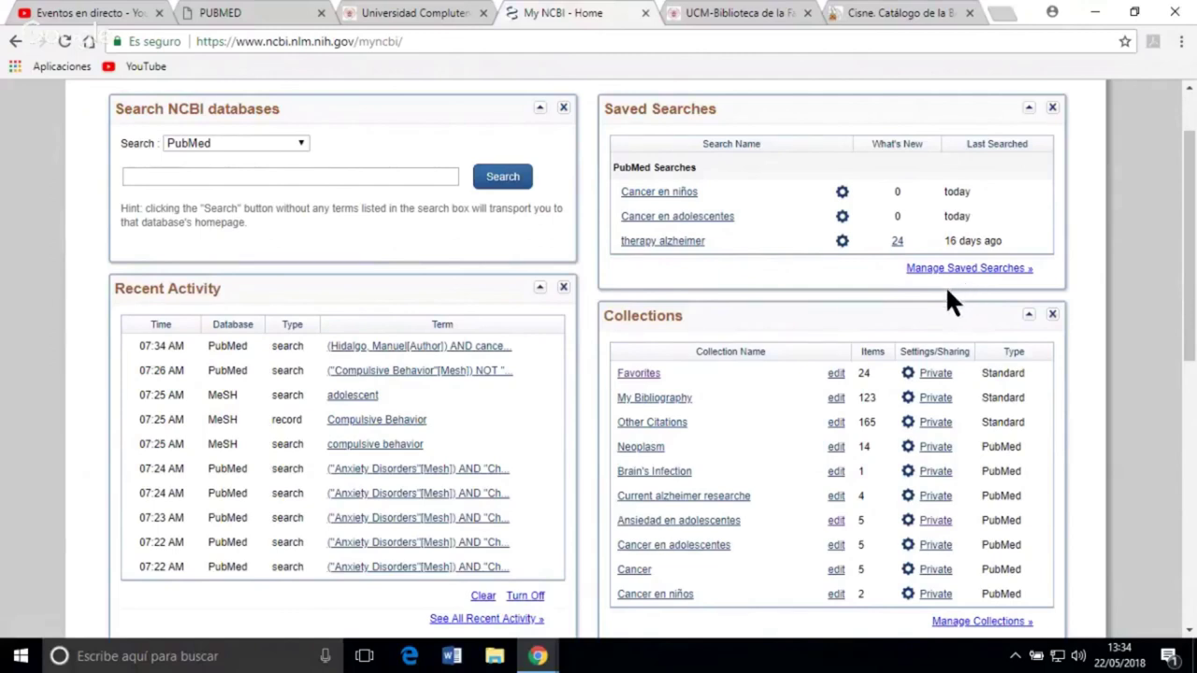
pyautogui.scroll(-1, 969, 310)
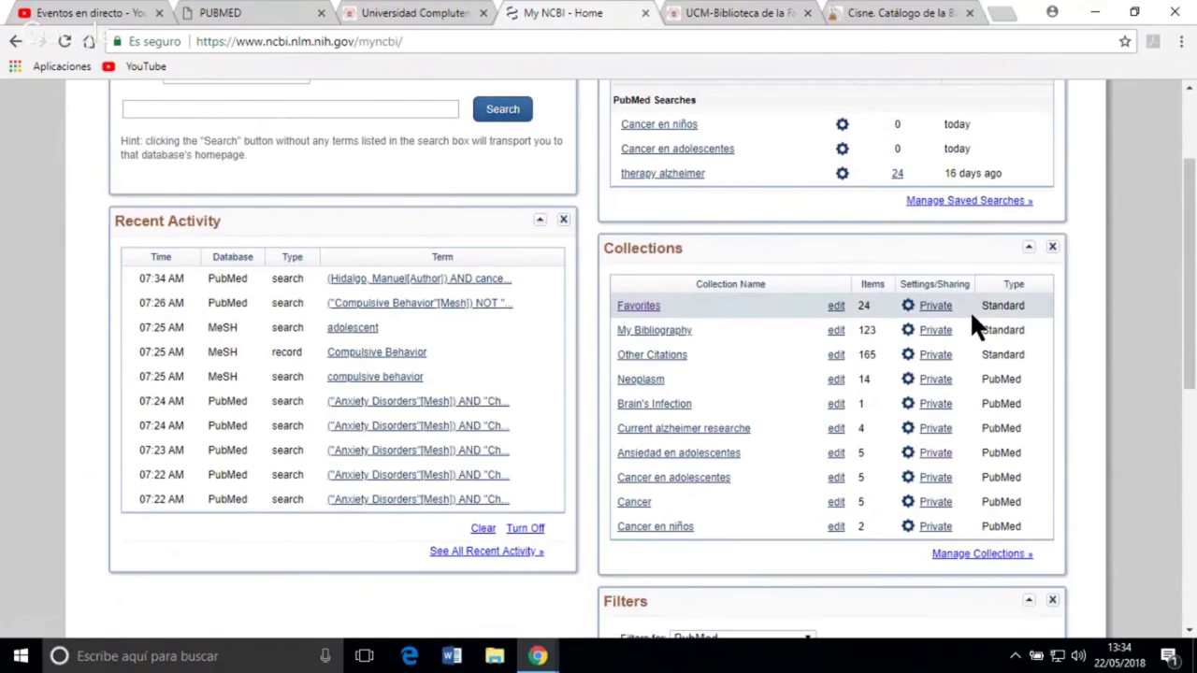
pyautogui.scroll(-2, 969, 309)
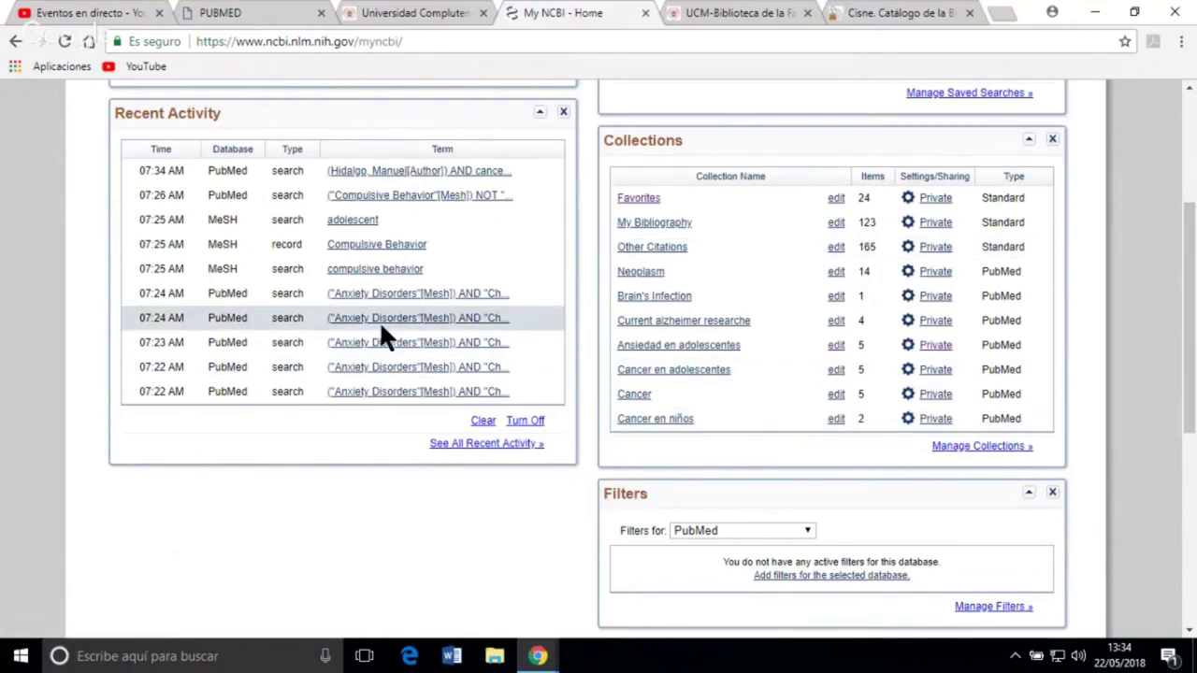
# Return to the PubMed results of the author and cancer search and limit them to free full text
pyautogui.scroll(1, 368, 318)
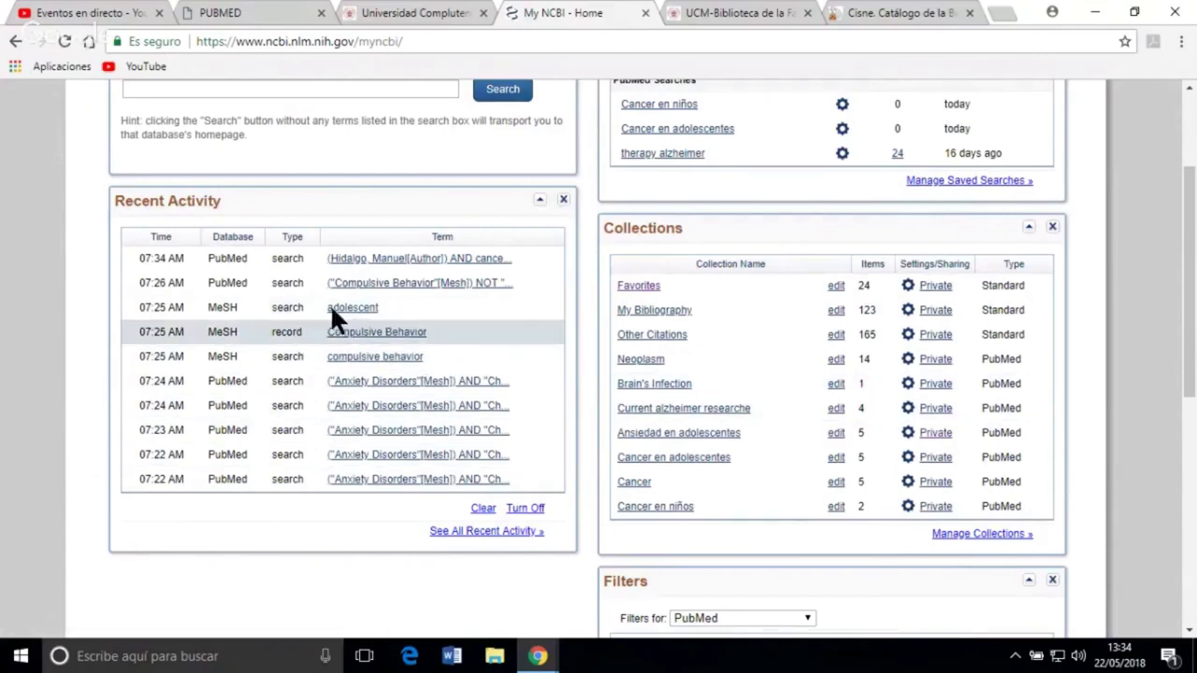
pyautogui.scroll(1, 749, 249)
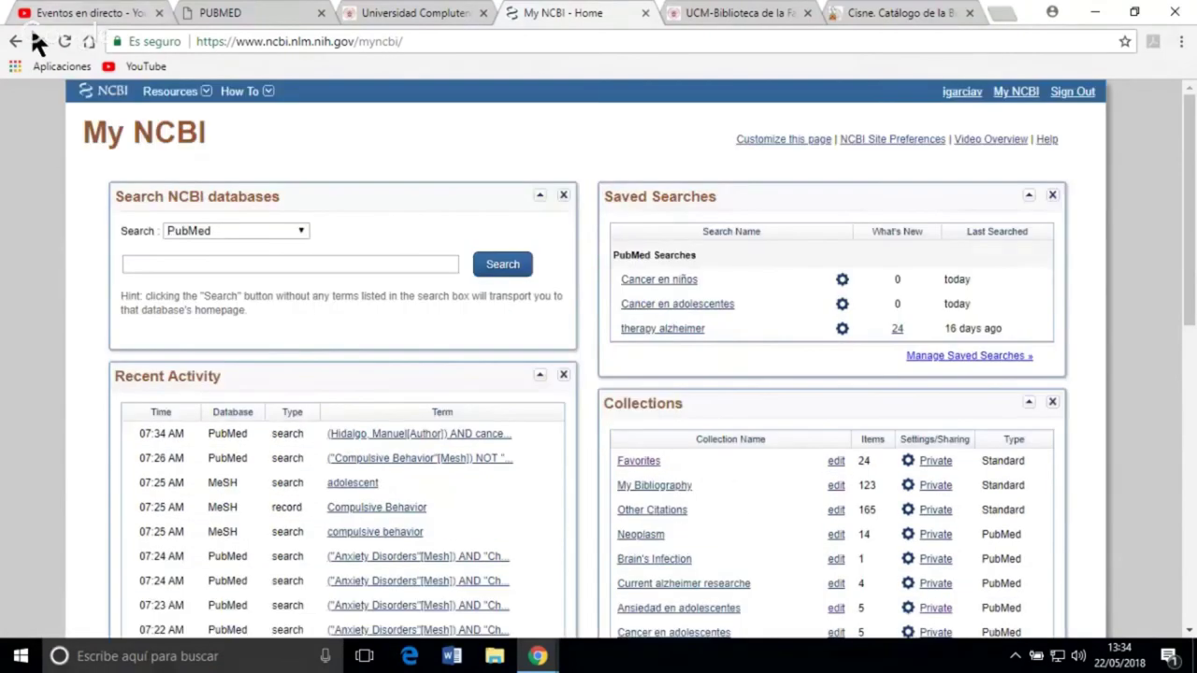
pyautogui.click(15, 41)
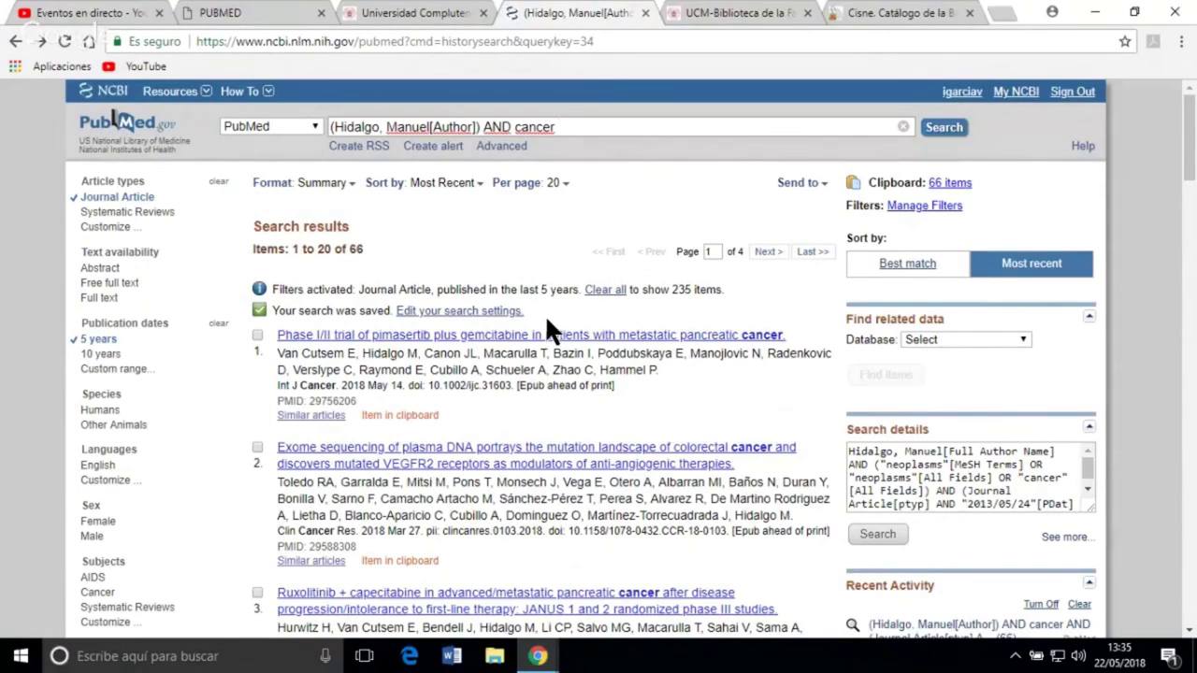
pyautogui.click(109, 284)
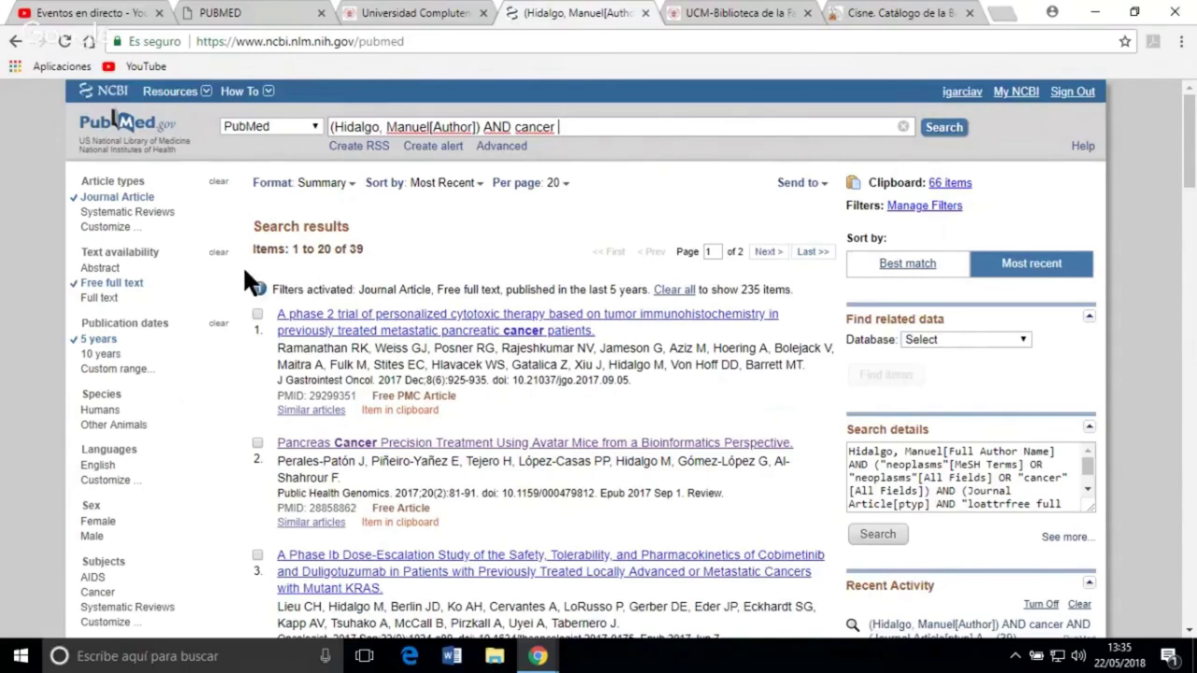
# Remove the Free full text filter and look through the unrestricted result list
pyautogui.click(98, 285)
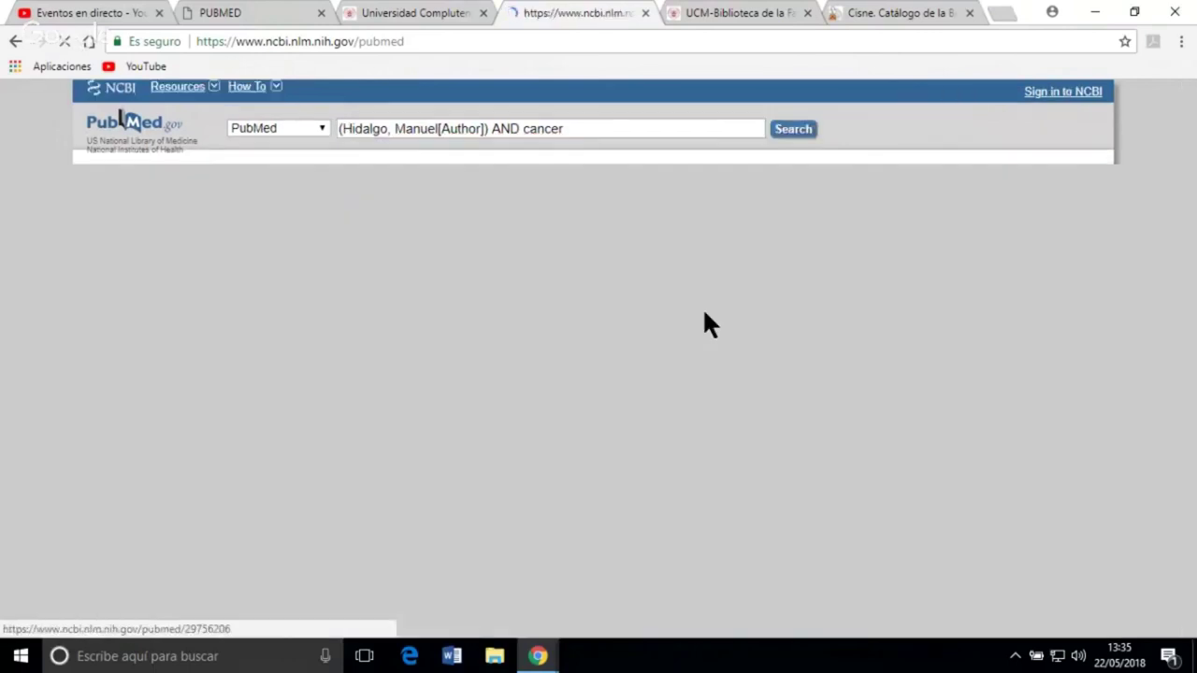
pyautogui.scroll(-8, 636, 398)
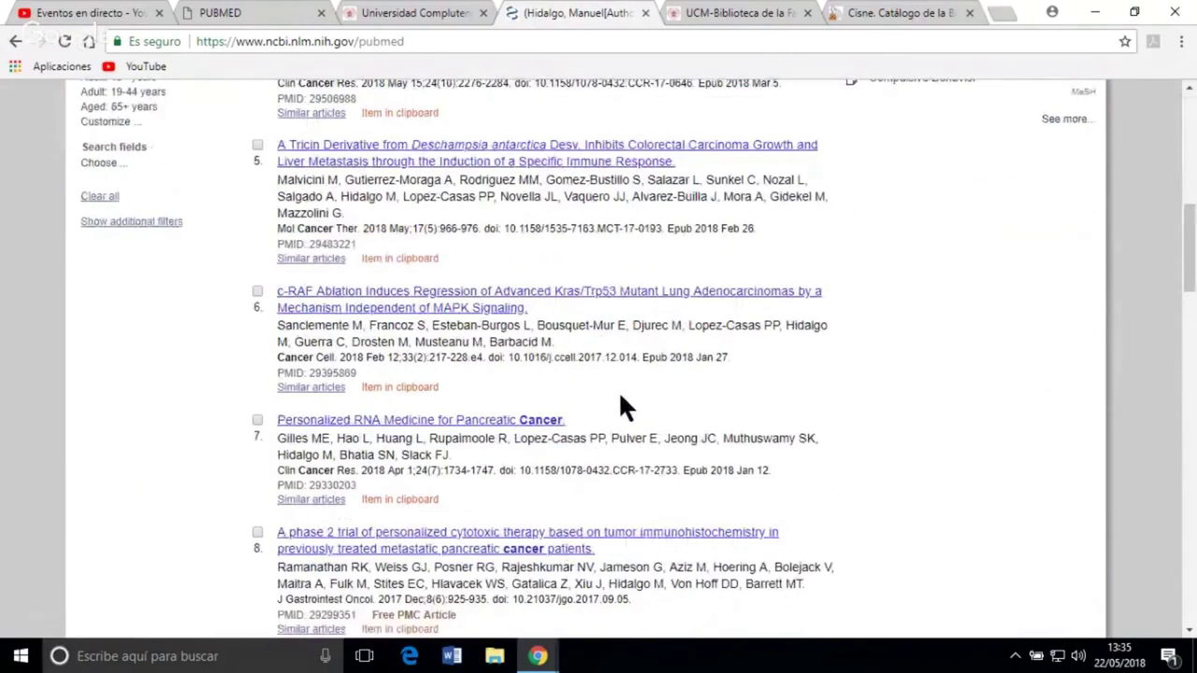
# Switch to the Cisne catalogue and search its journals (Revistas) for "anales de psicologia" in any format
pyautogui.click(932, 14)
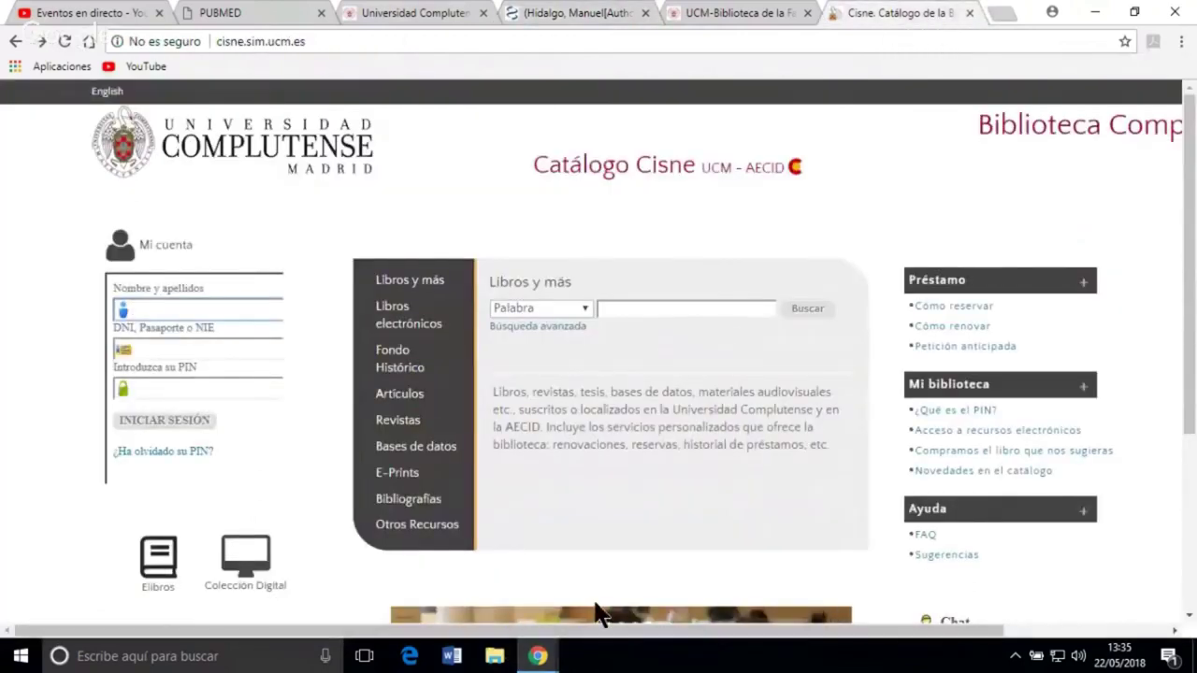
pyautogui.click(416, 430)
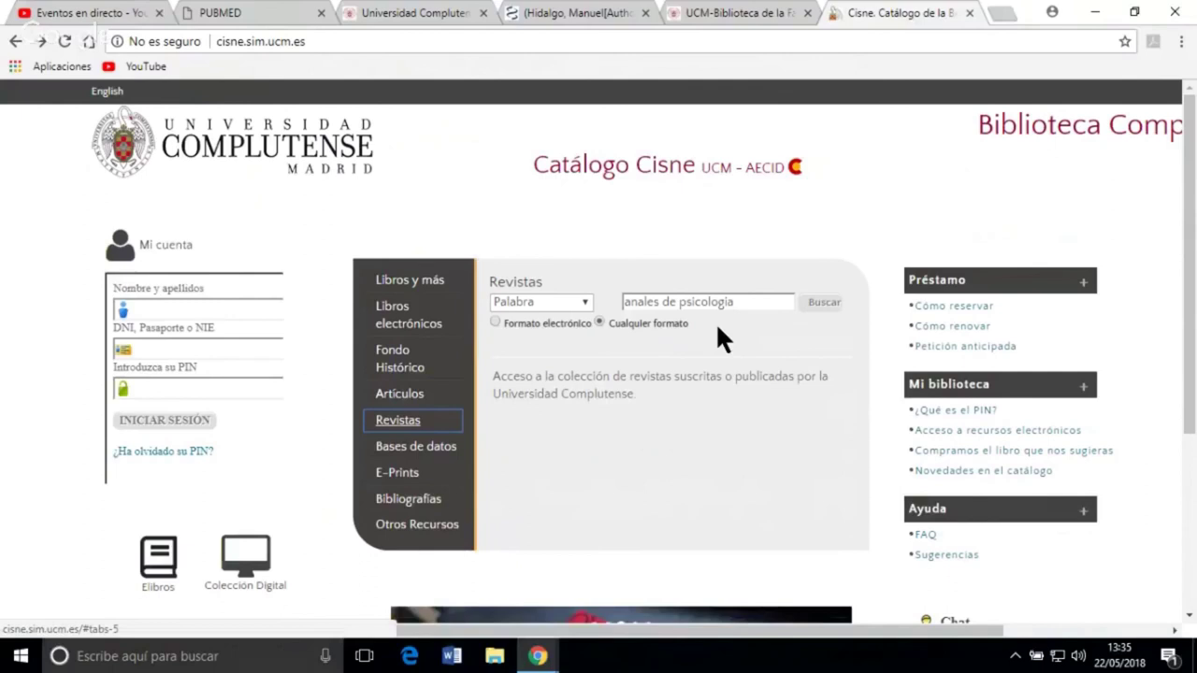
pyautogui.click(814, 307)
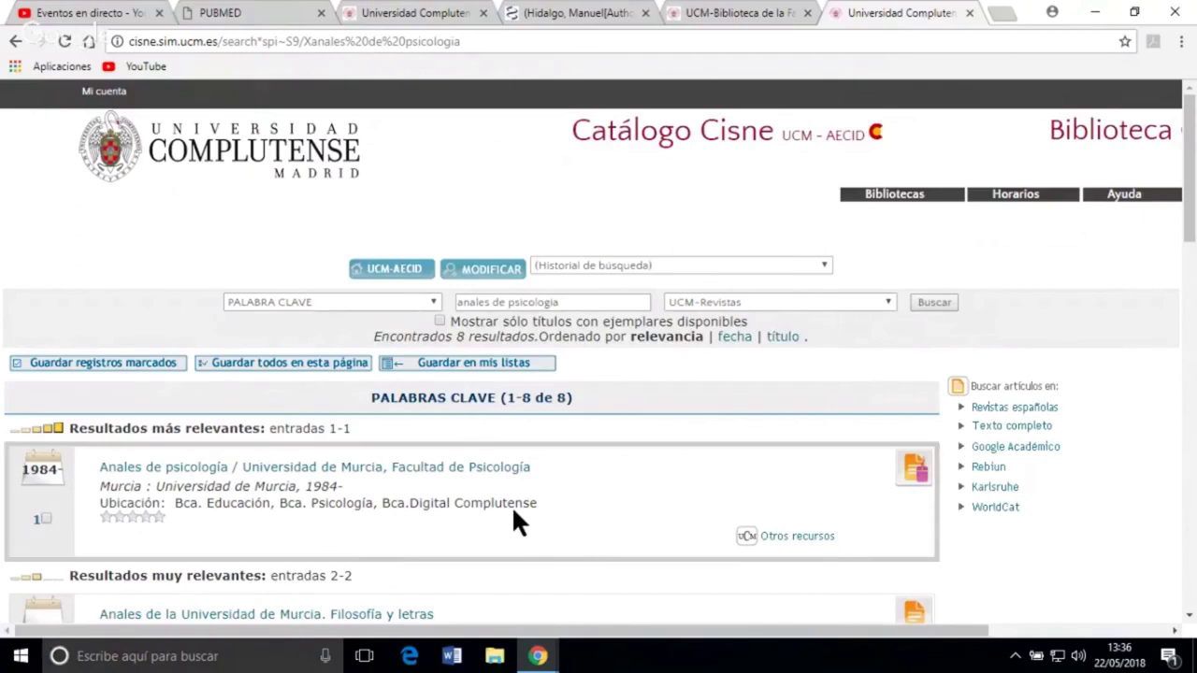
# Open the catalogue record of the journal Anales de psicología from the Universidad de Murcia
pyautogui.scroll(-1, 517, 522)
pyautogui.scroll(-2, 517, 522)
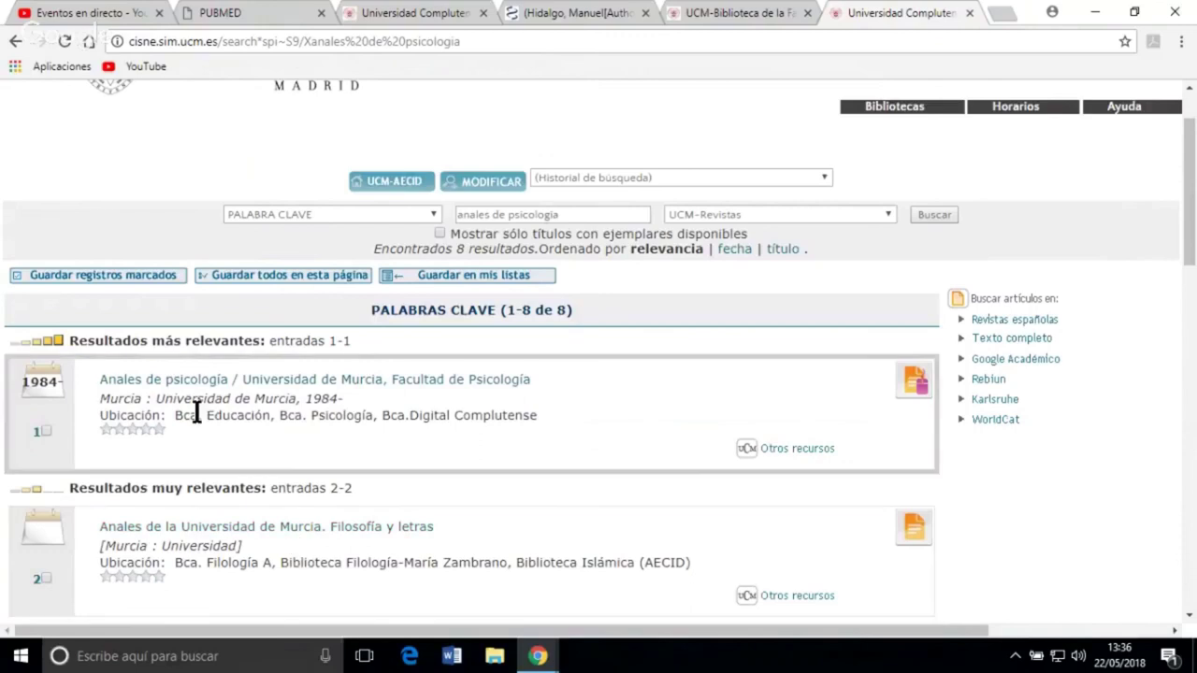
pyautogui.click(215, 388)
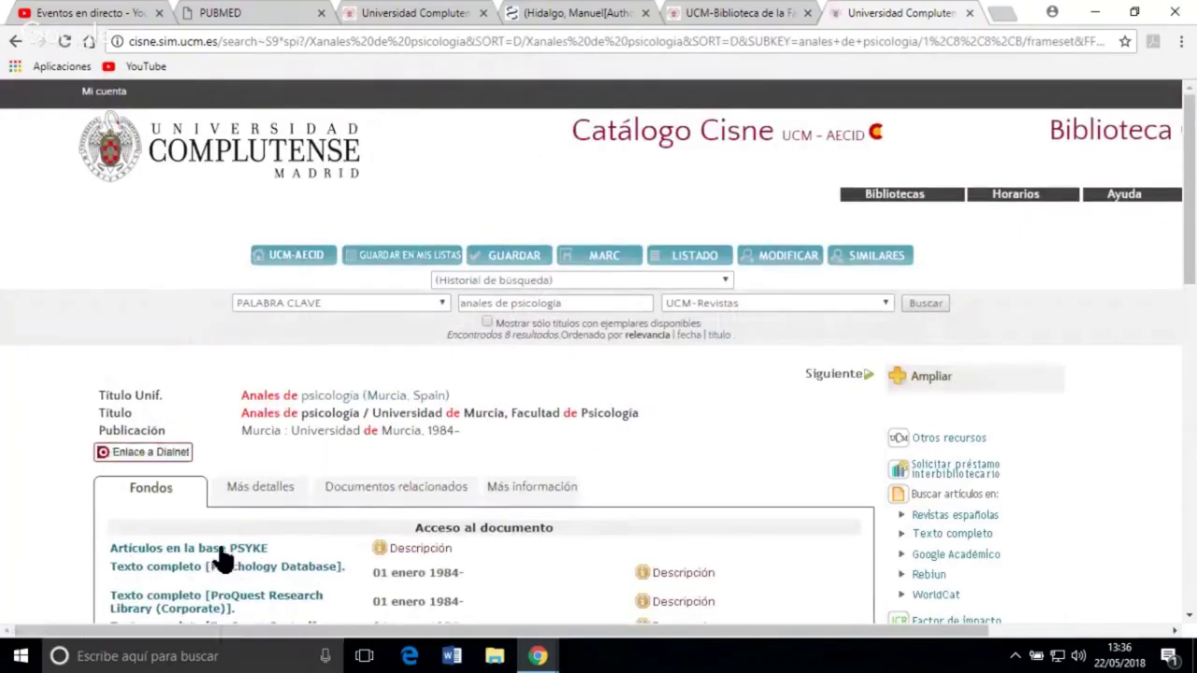
# Open the journal's full text through ProQuest Central and go to its latest available issue, 2018, Vol. 34 (1)
pyautogui.scroll(-1, 296, 570)
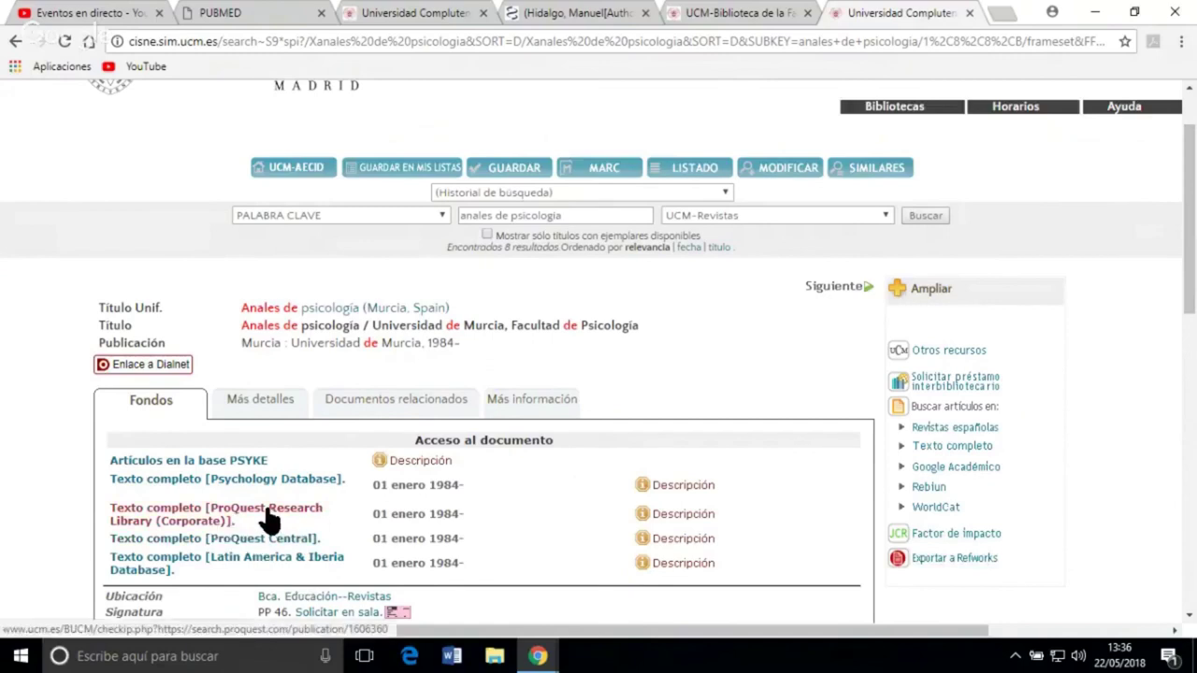
pyautogui.click(178, 542)
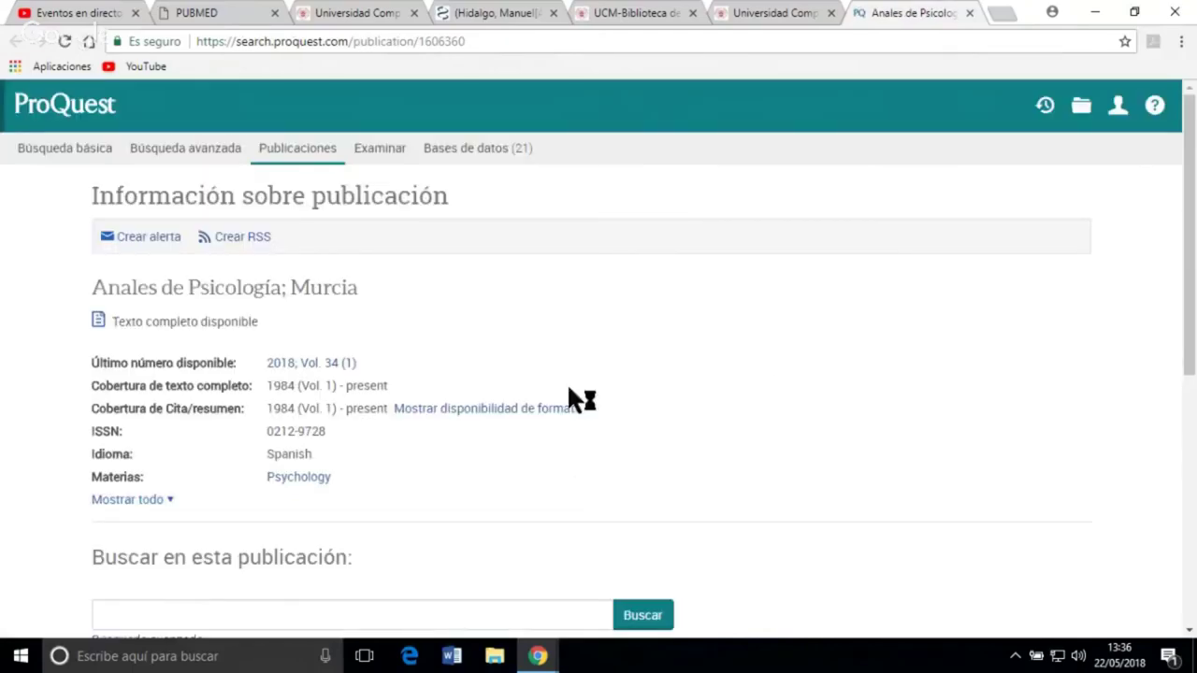
pyautogui.scroll(-2, 672, 327)
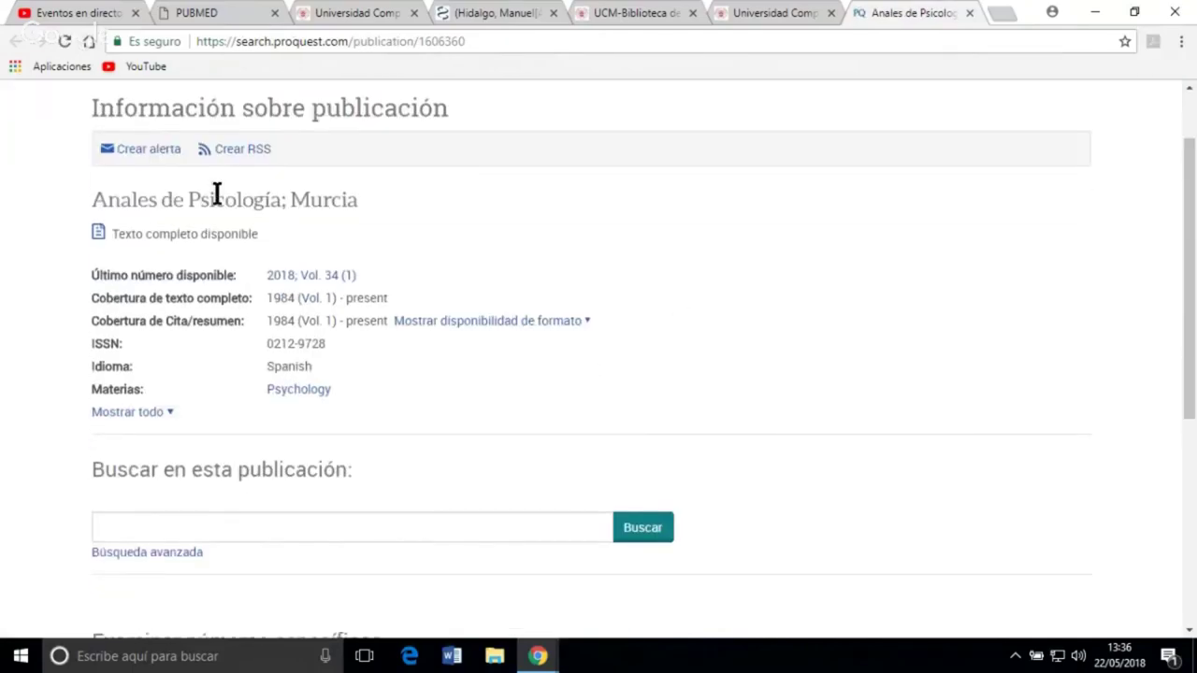
pyautogui.click(318, 279)
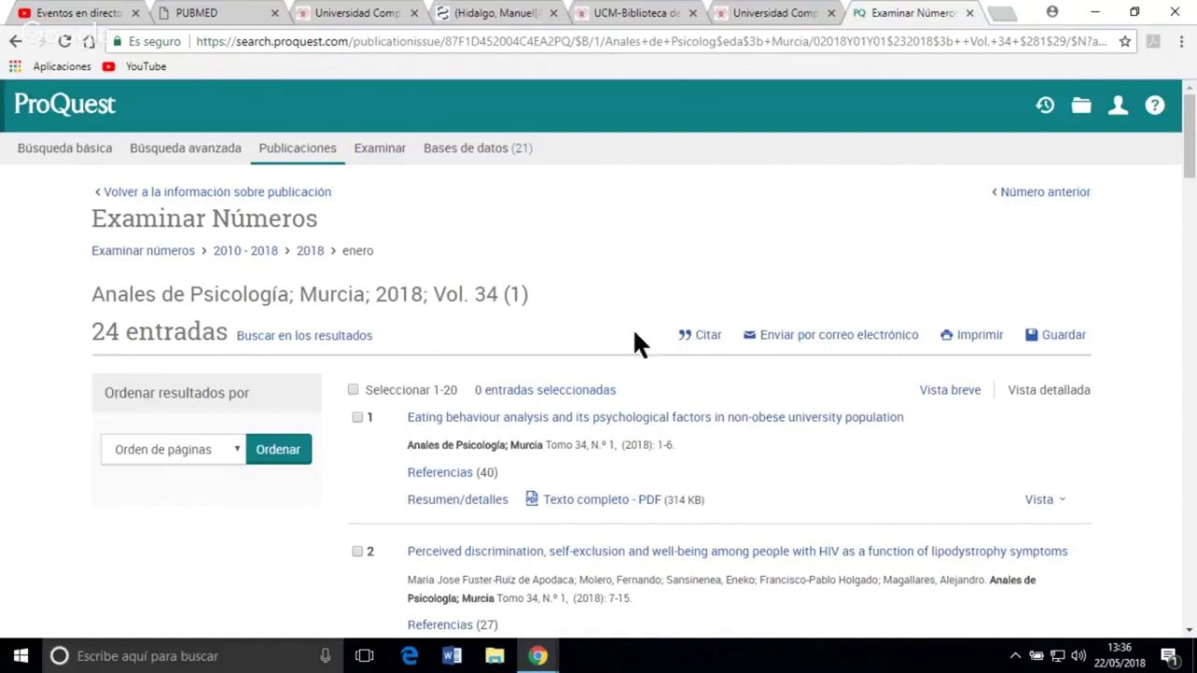
# Return to the Cisne catalogue and search UCM-Revistas by title for "medicina paliativa"
pyautogui.click(773, 25)
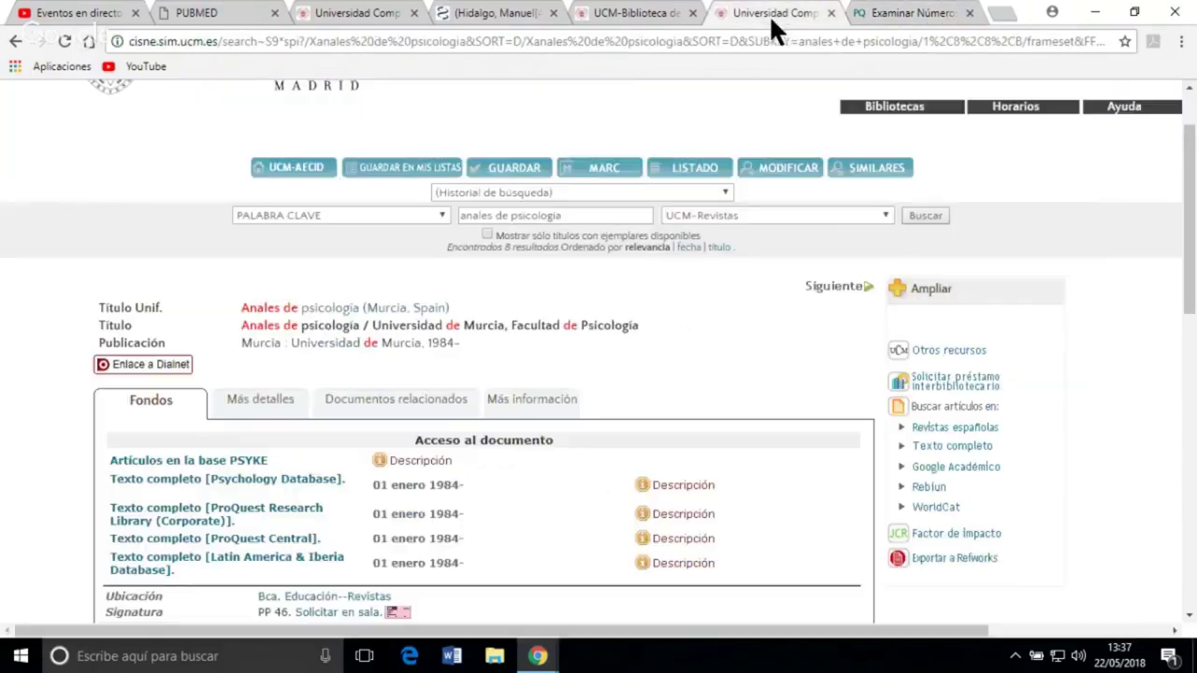
pyautogui.tripleClick(592, 214)
pyautogui.click(439, 212)
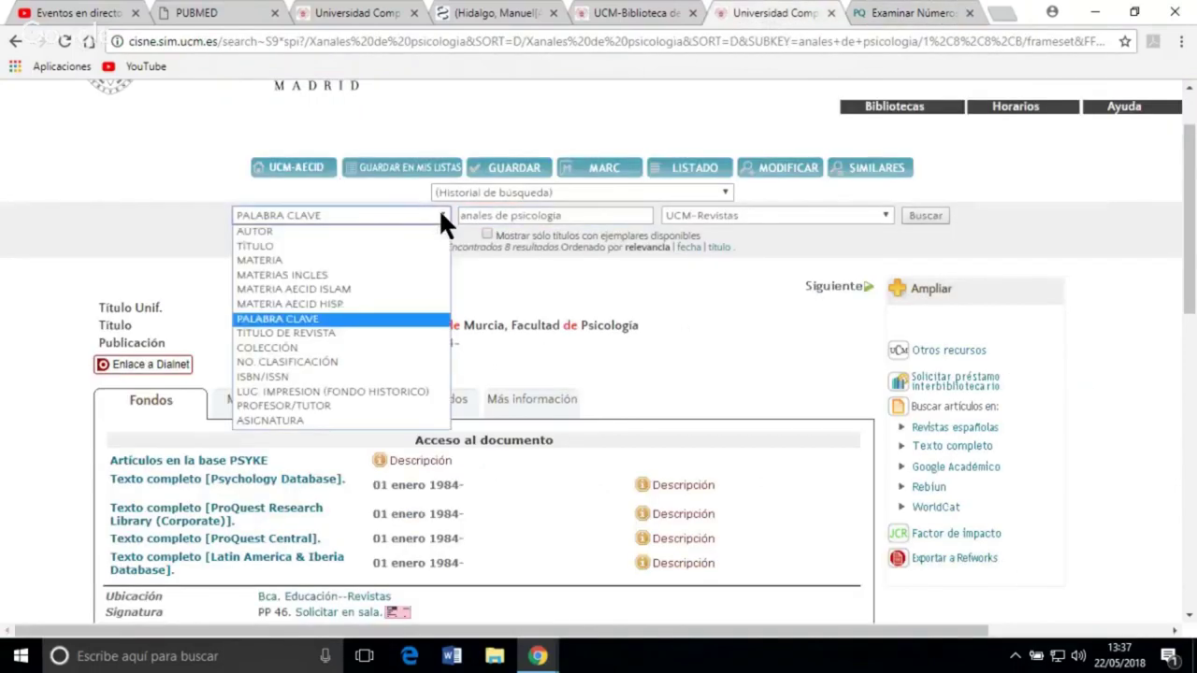
pyautogui.click(315, 243)
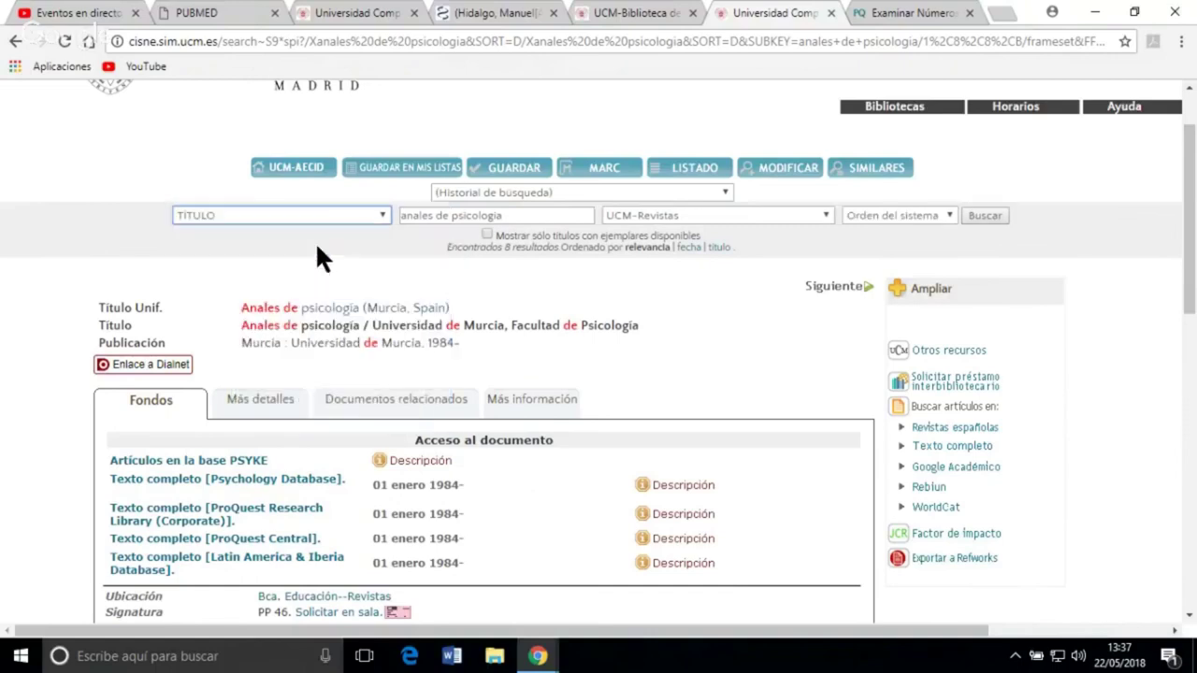
pyautogui.tripleClick(511, 215)
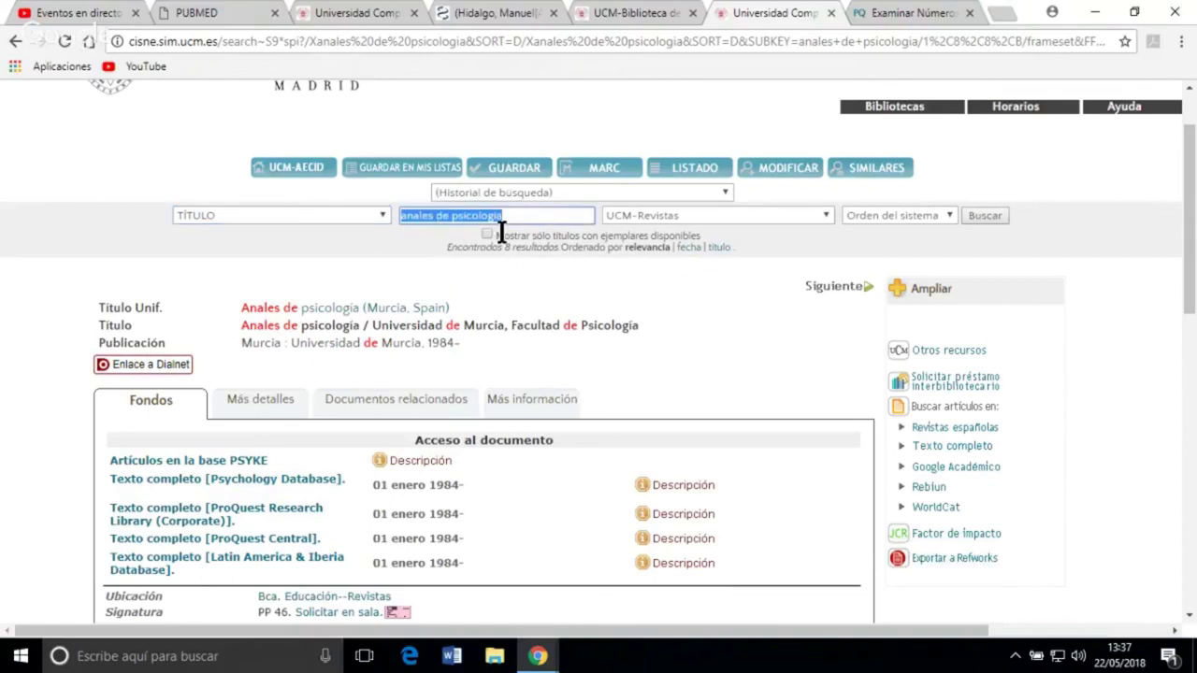
pyautogui.write('medic')
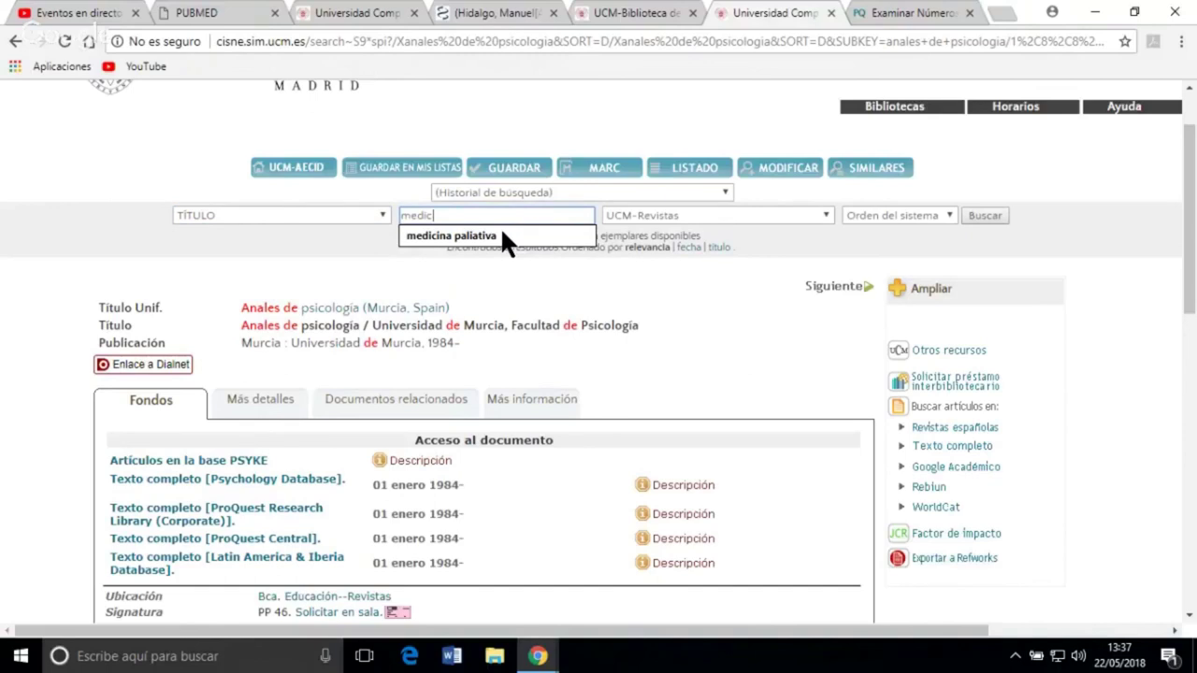
pyautogui.click(484, 237)
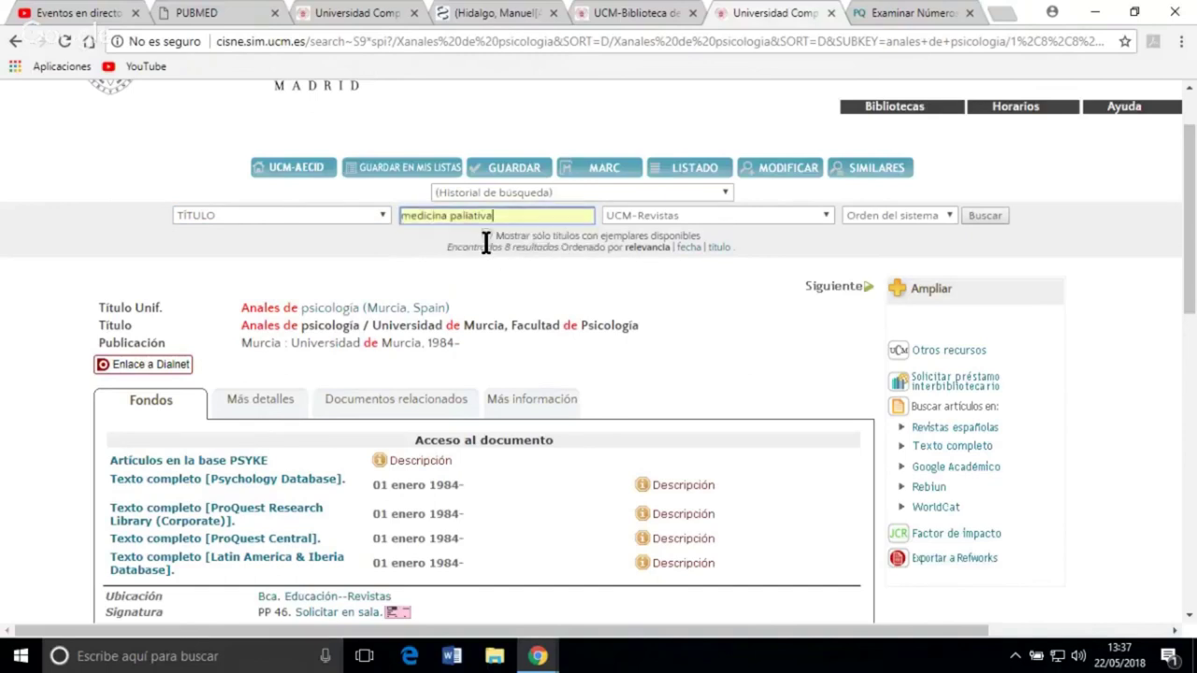
pyautogui.click(969, 217)
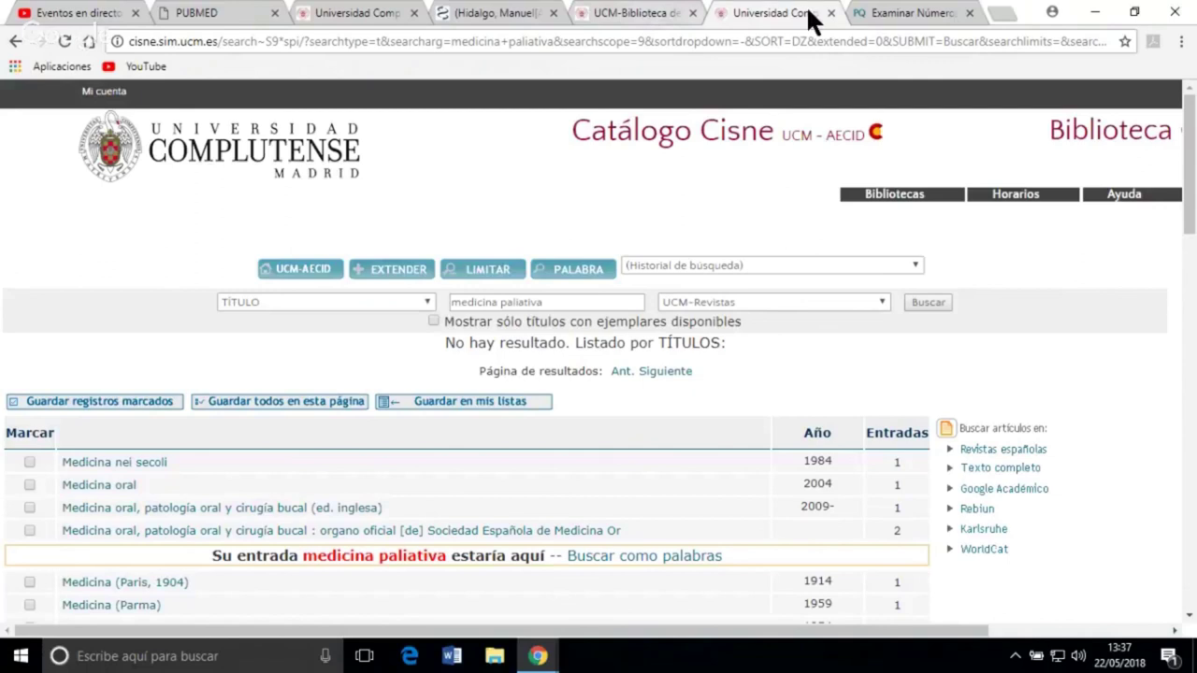
# Go to the Psychology library website and open the loans, renewals and reservations page of its loan service
pyautogui.click(619, 10)
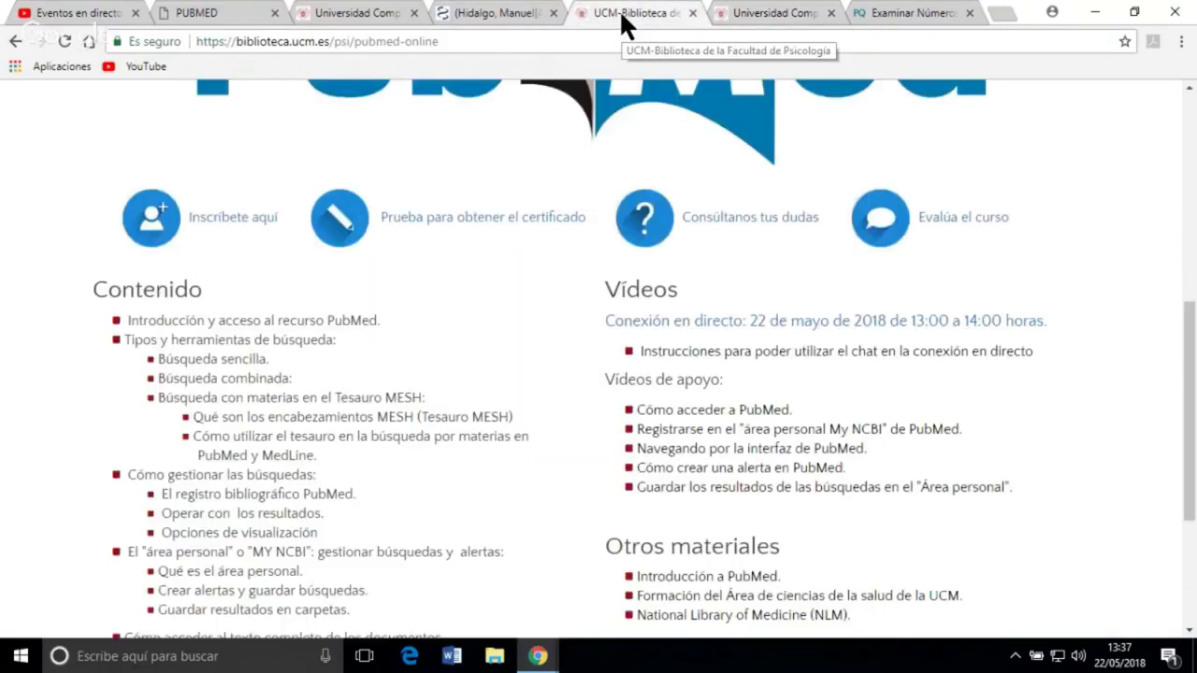
pyautogui.click(342, 12)
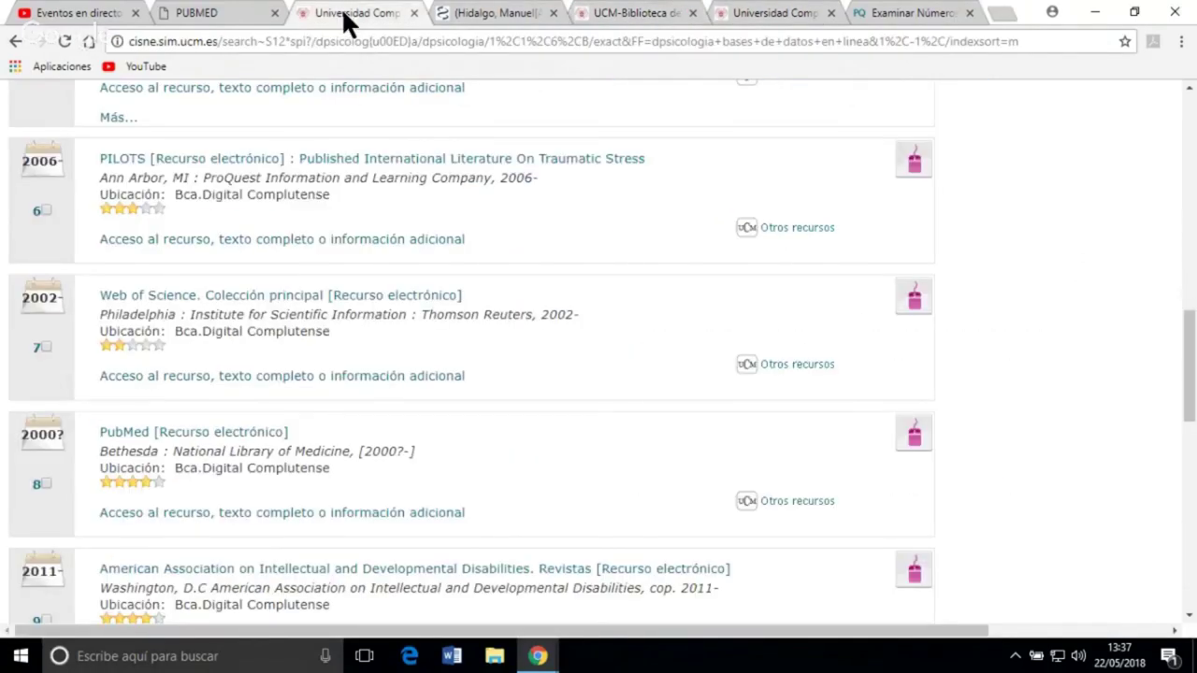
pyautogui.click(14, 42)
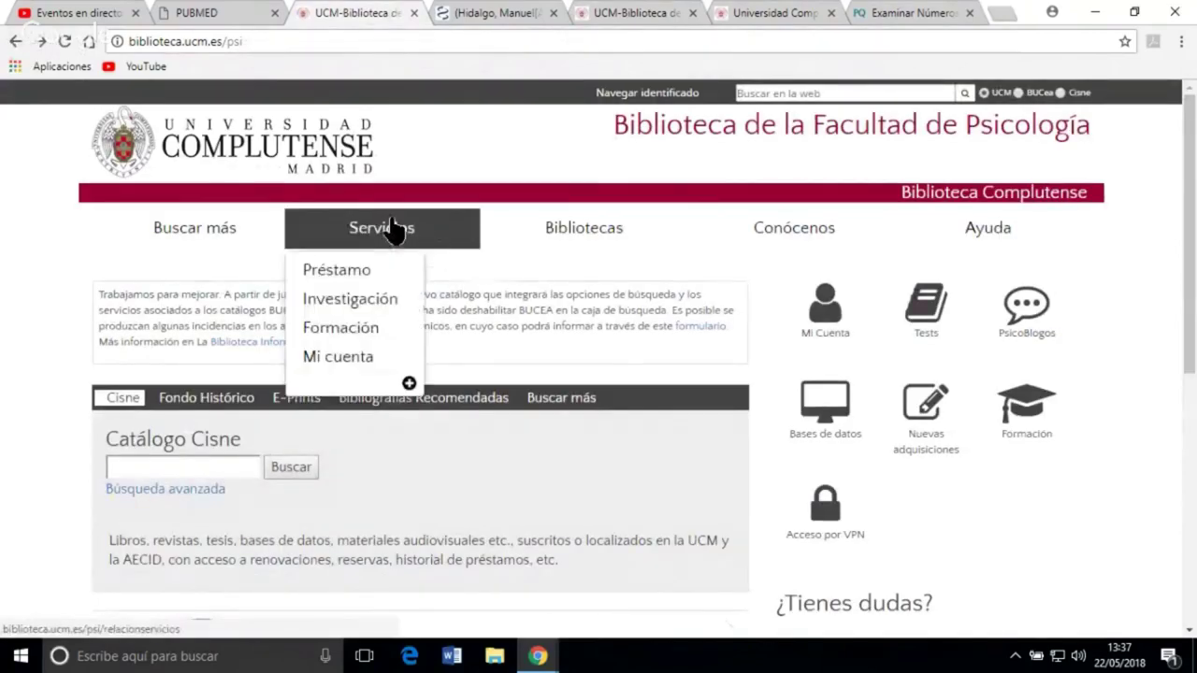
pyautogui.click(354, 270)
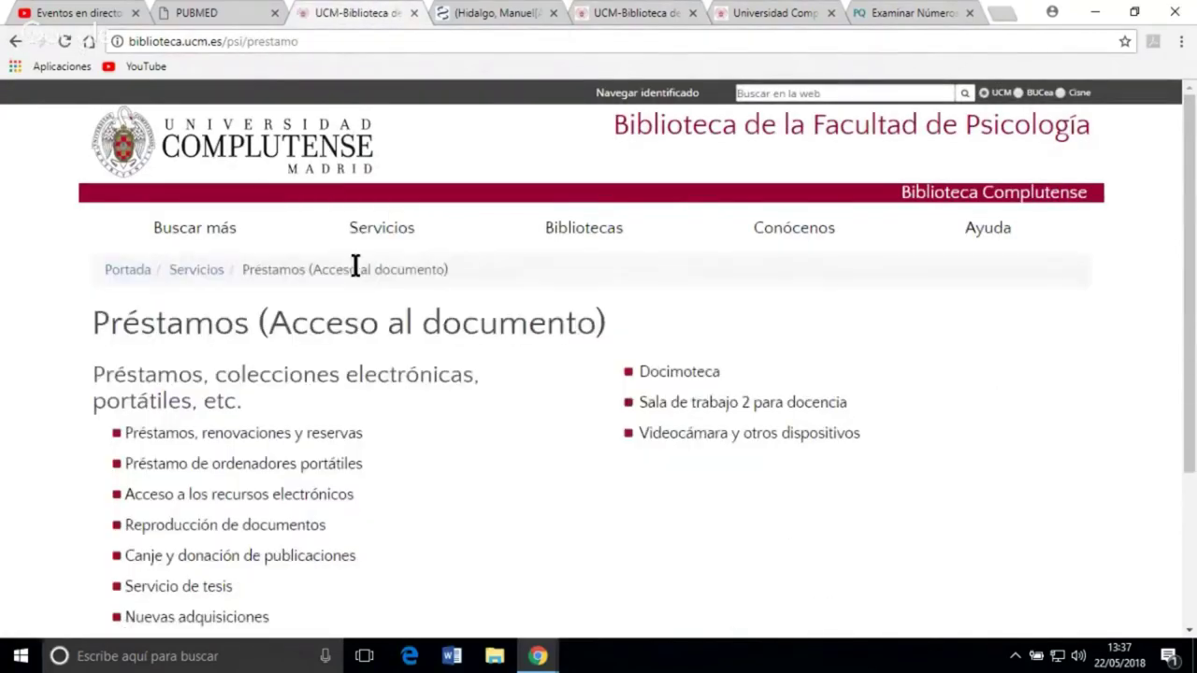
pyautogui.click(290, 435)
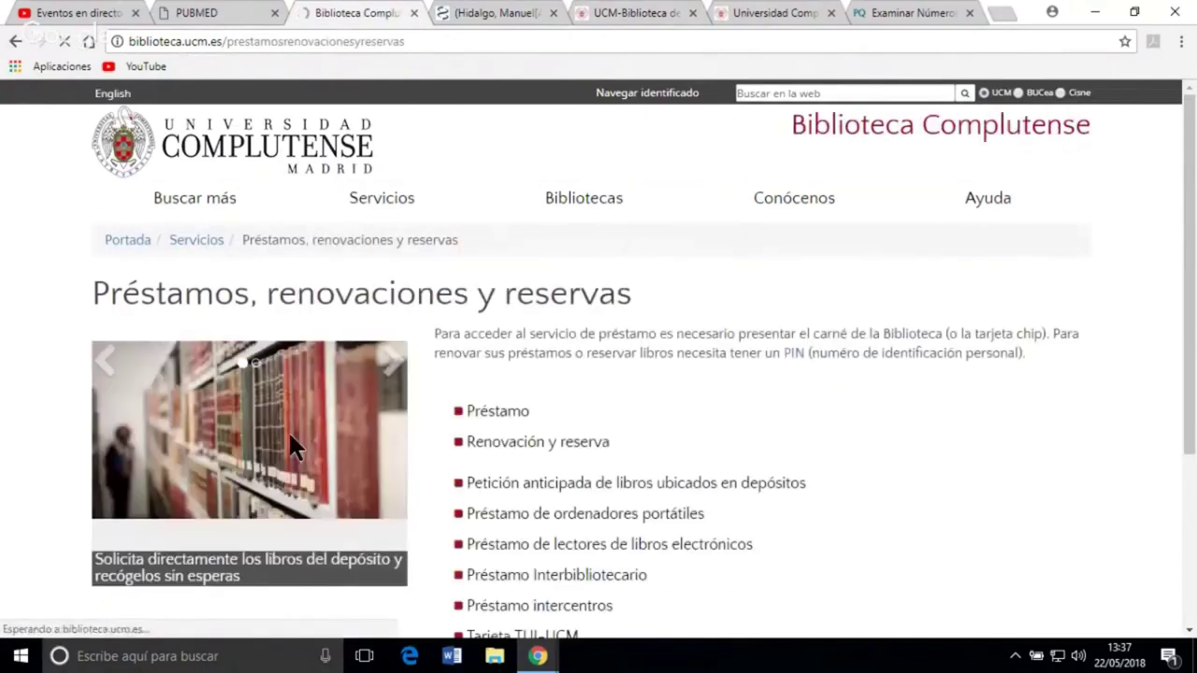
# Open the Préstamo Interbibliotecario page and review its request and information options for internal and external users
pyautogui.scroll(-1, 591, 539)
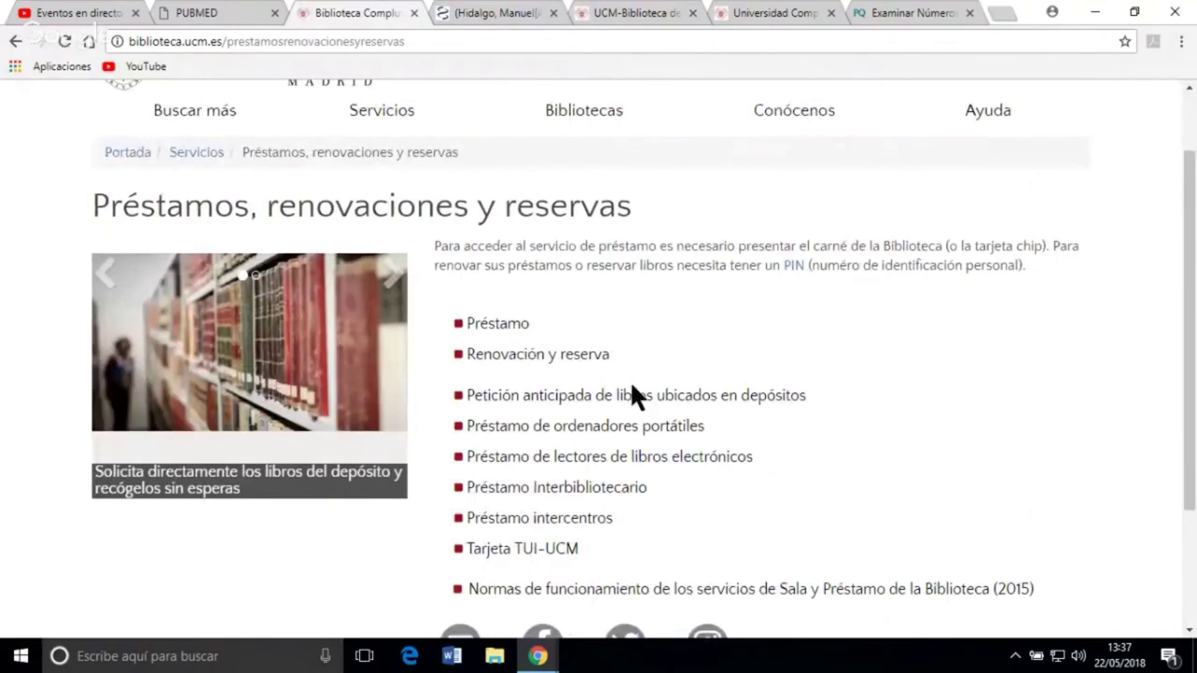
pyautogui.scroll(-1, 632, 387)
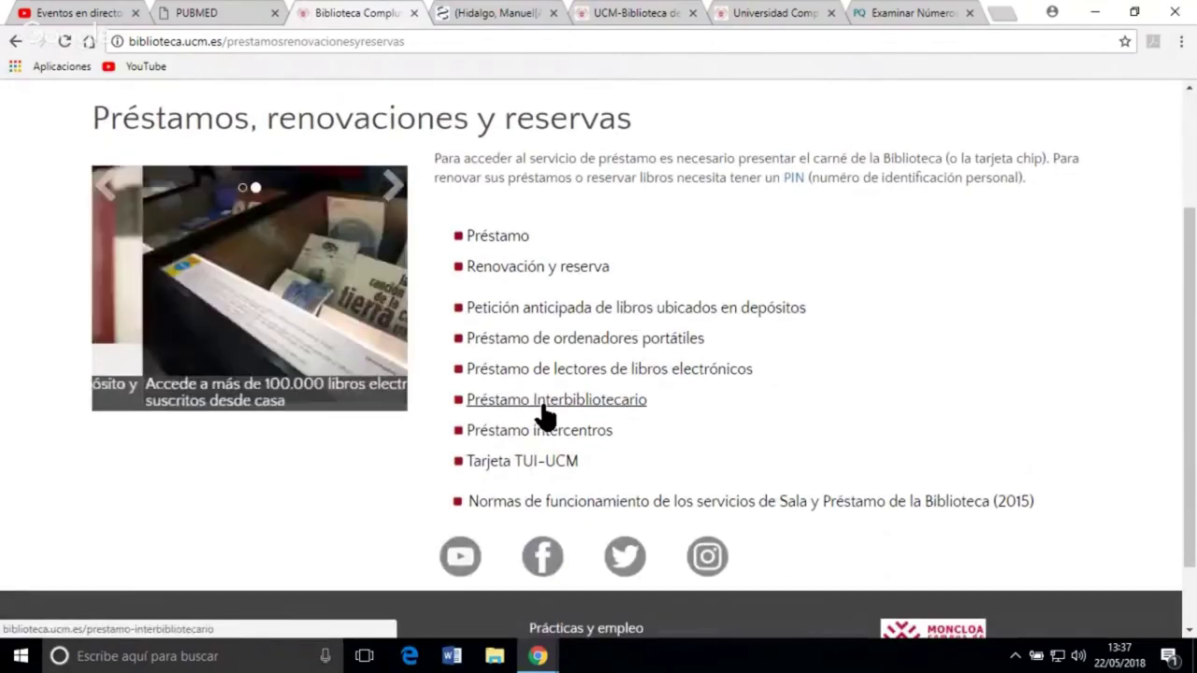
pyautogui.click(545, 402)
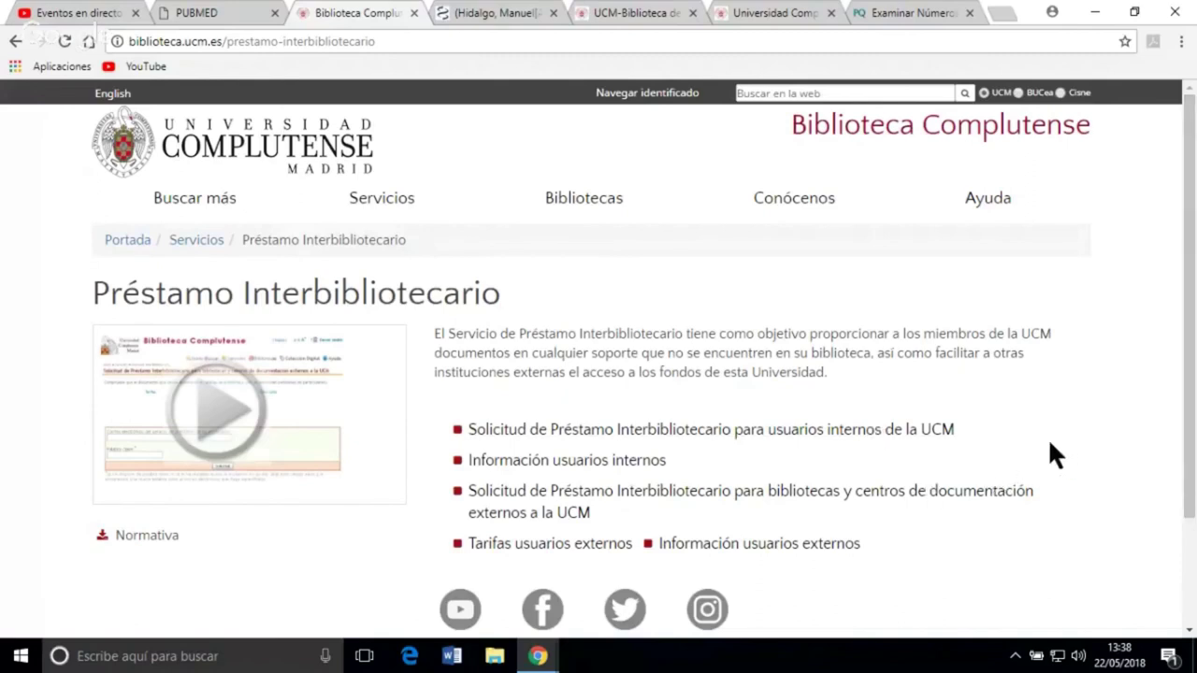
pyautogui.moveTo(1191, 405); pyautogui.dragTo(1191, 521)
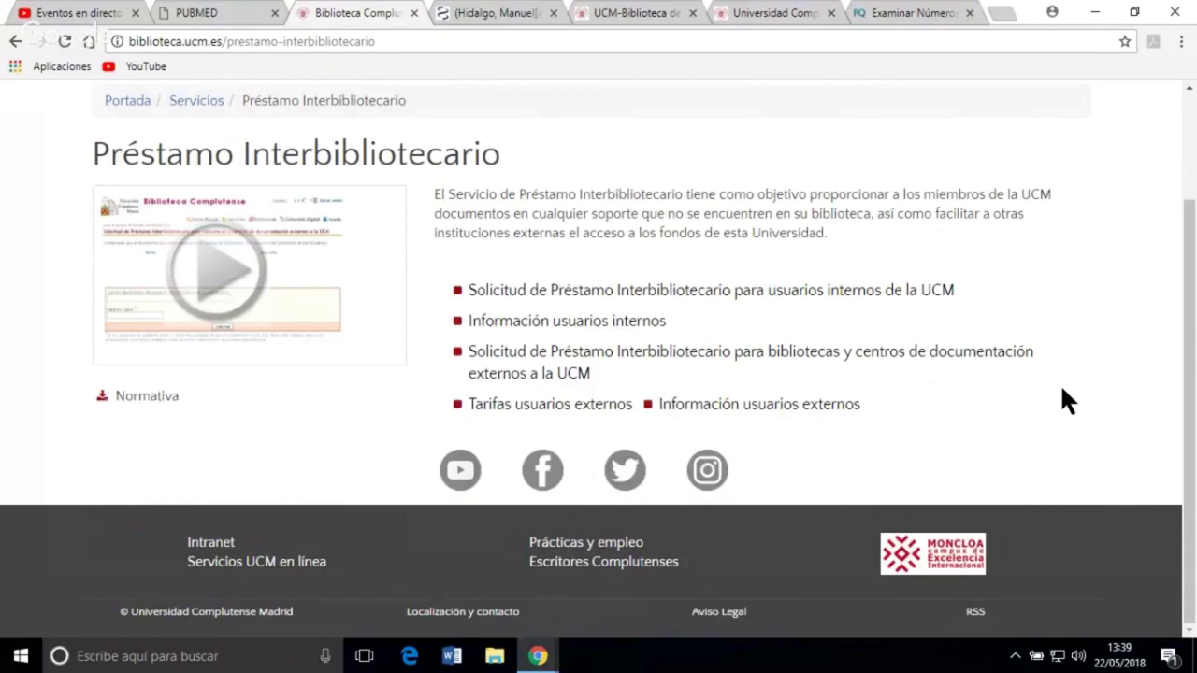
# Switch to the PUBMED course PDF and go back to its cover page
pyautogui.click(207, 14)
pyautogui.moveTo(1192, 420); pyautogui.dragTo(1194, 126)
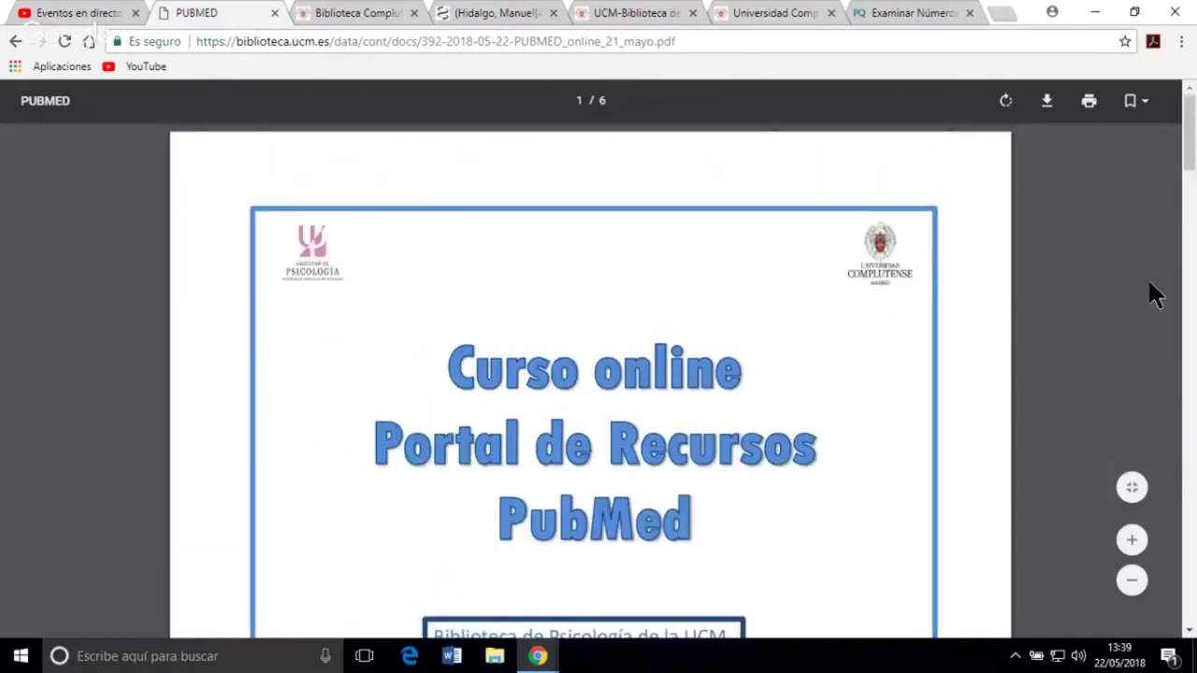
pyautogui.scroll(-1, 1123, 314)
pyautogui.scroll(-1, 1127, 323)
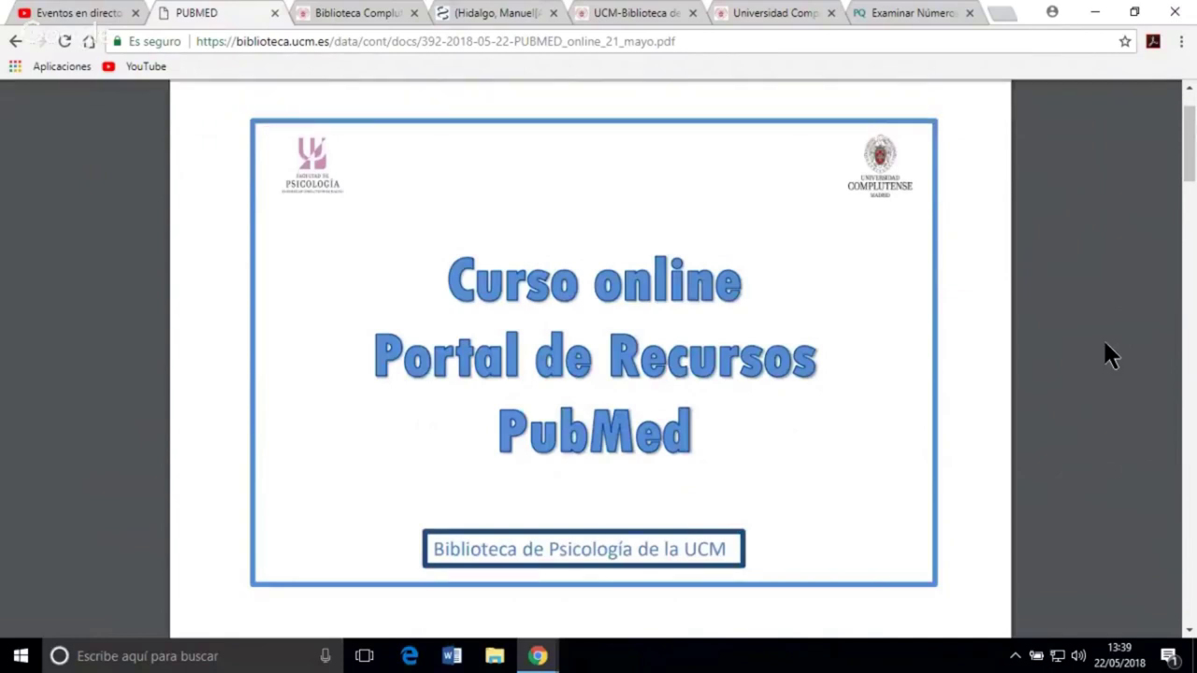
# Return to the online PubMed course page and open its form for submitting questions
pyautogui.click(639, 15)
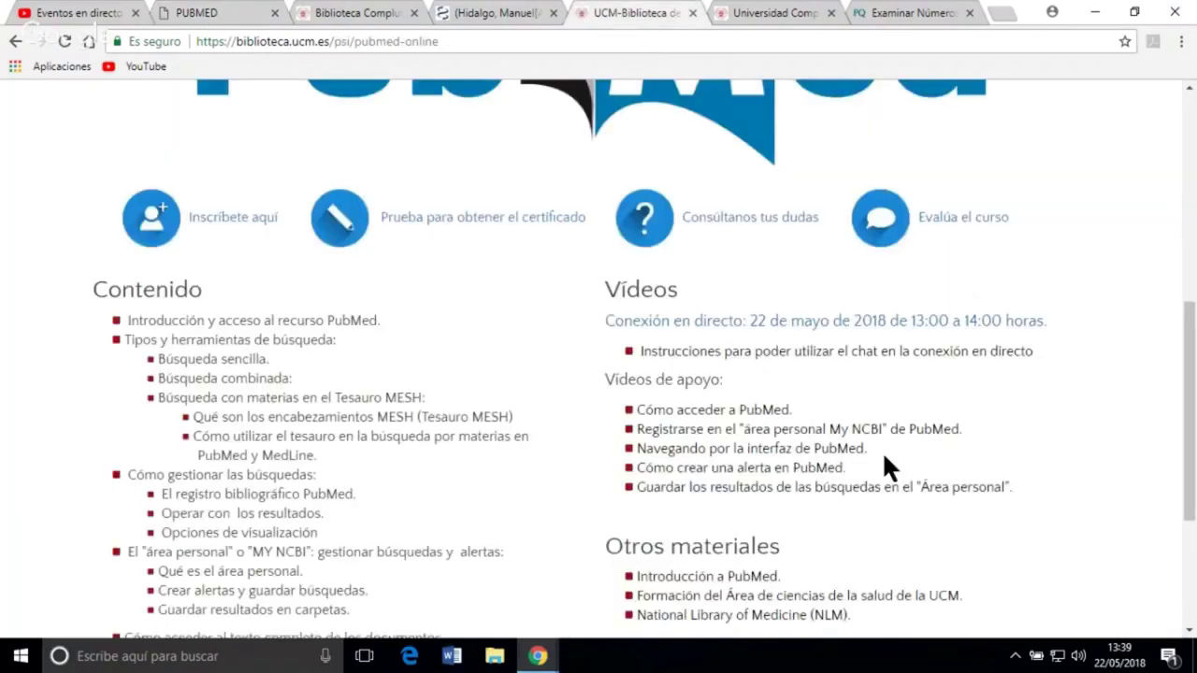
pyautogui.click(771, 221)
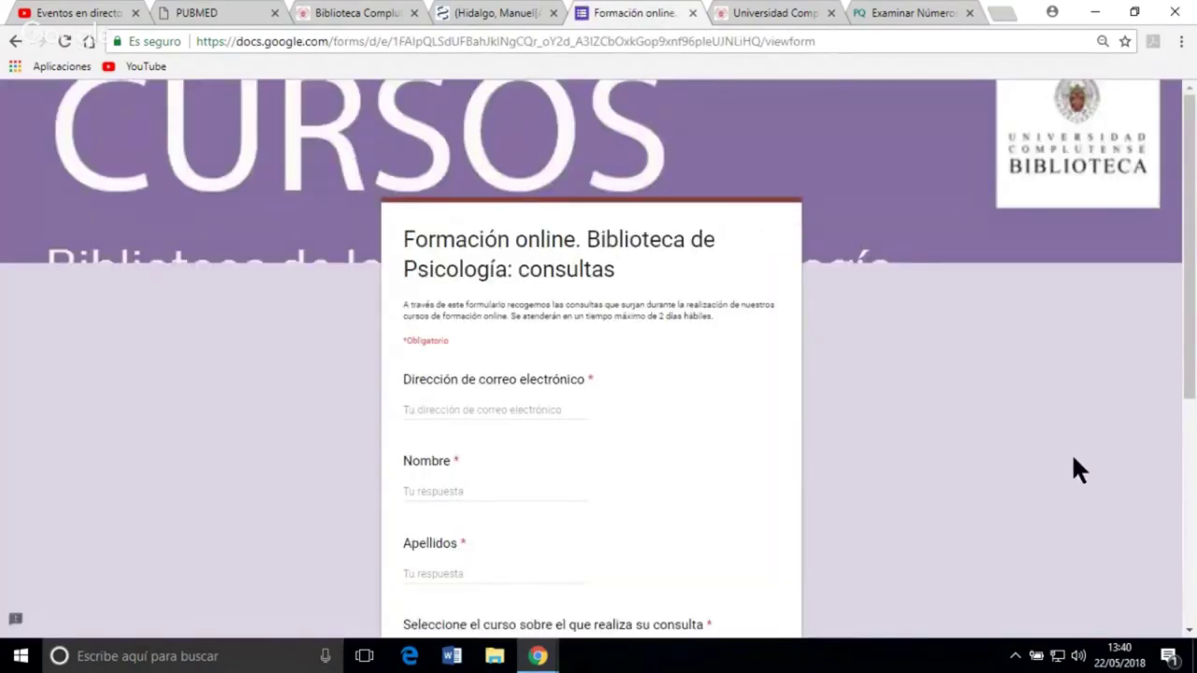
# Review the fields of the course question form, and return to the Psychology library's home page
pyautogui.scroll(-2, 1073, 459)
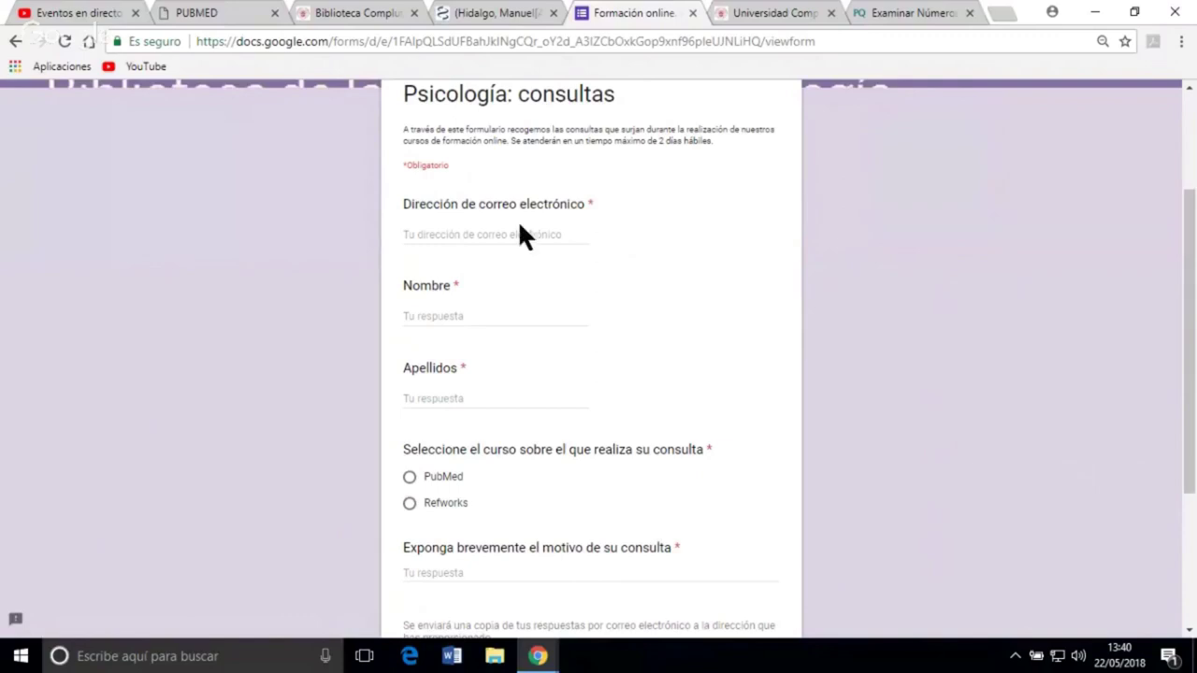
pyautogui.click(793, 13)
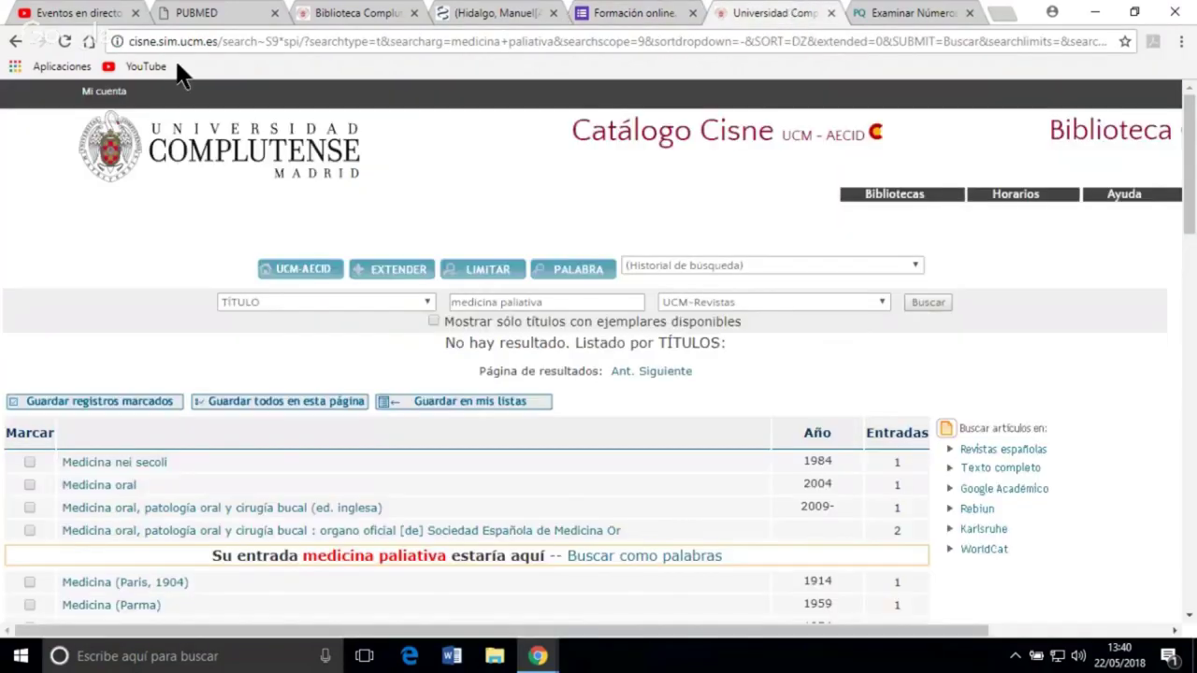
pyautogui.click(344, 13)
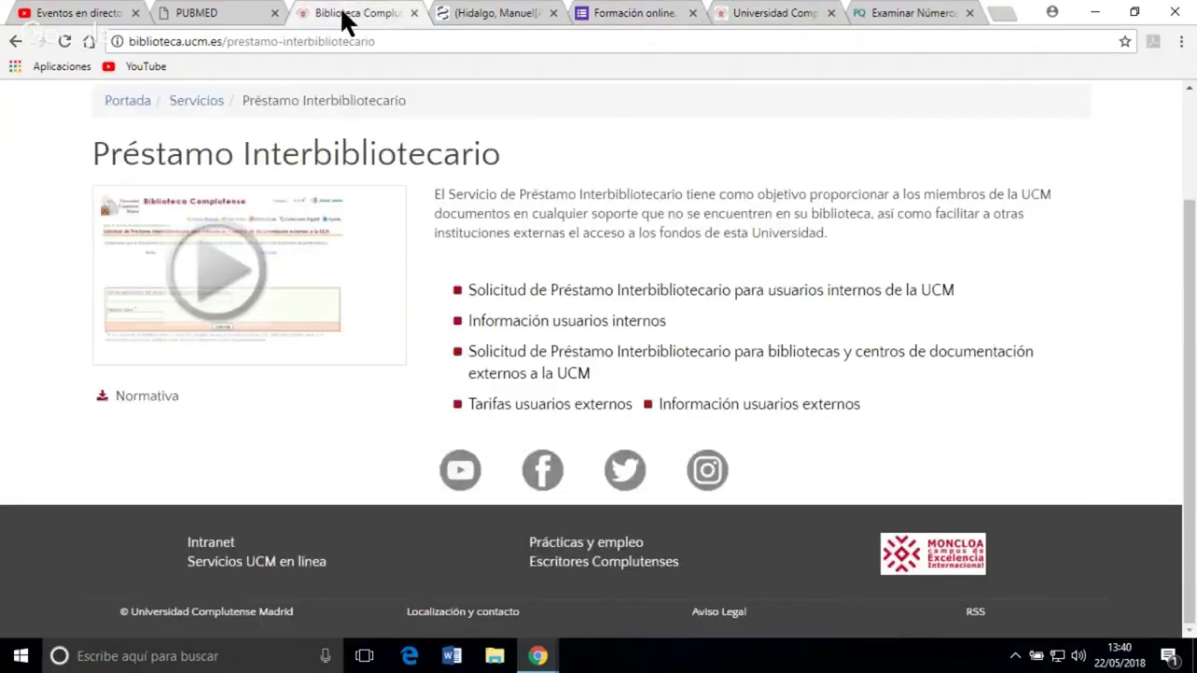
pyautogui.click(11, 41)
pyautogui.click(11, 41)
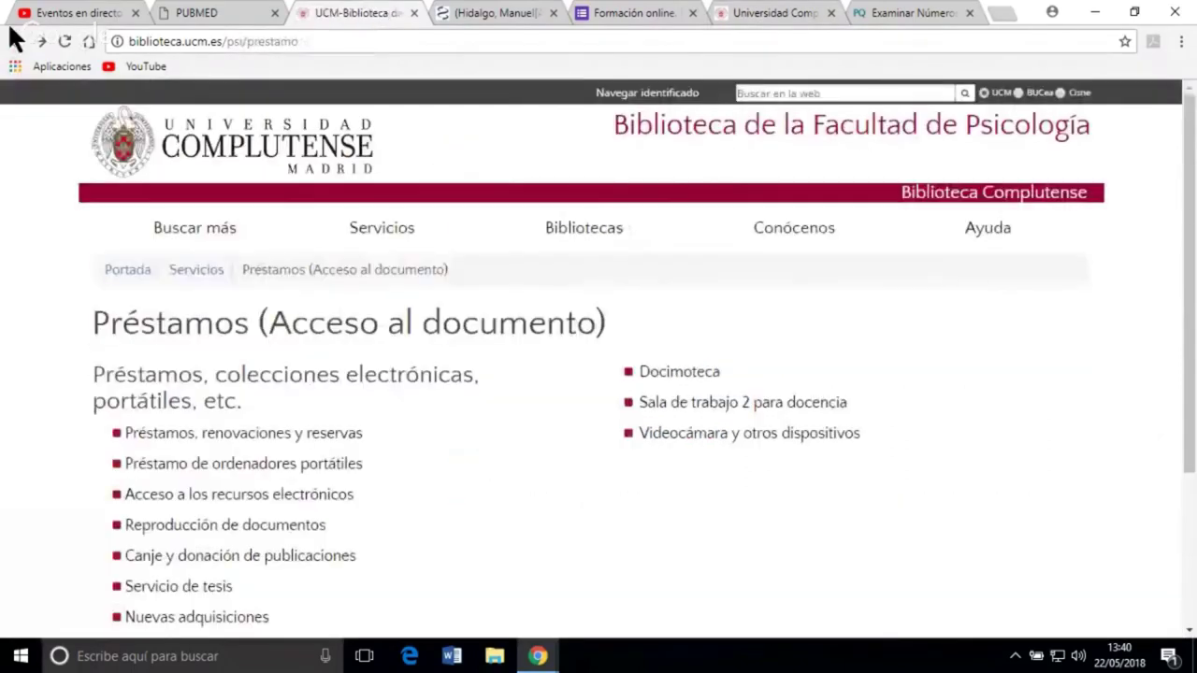
pyautogui.click(13, 36)
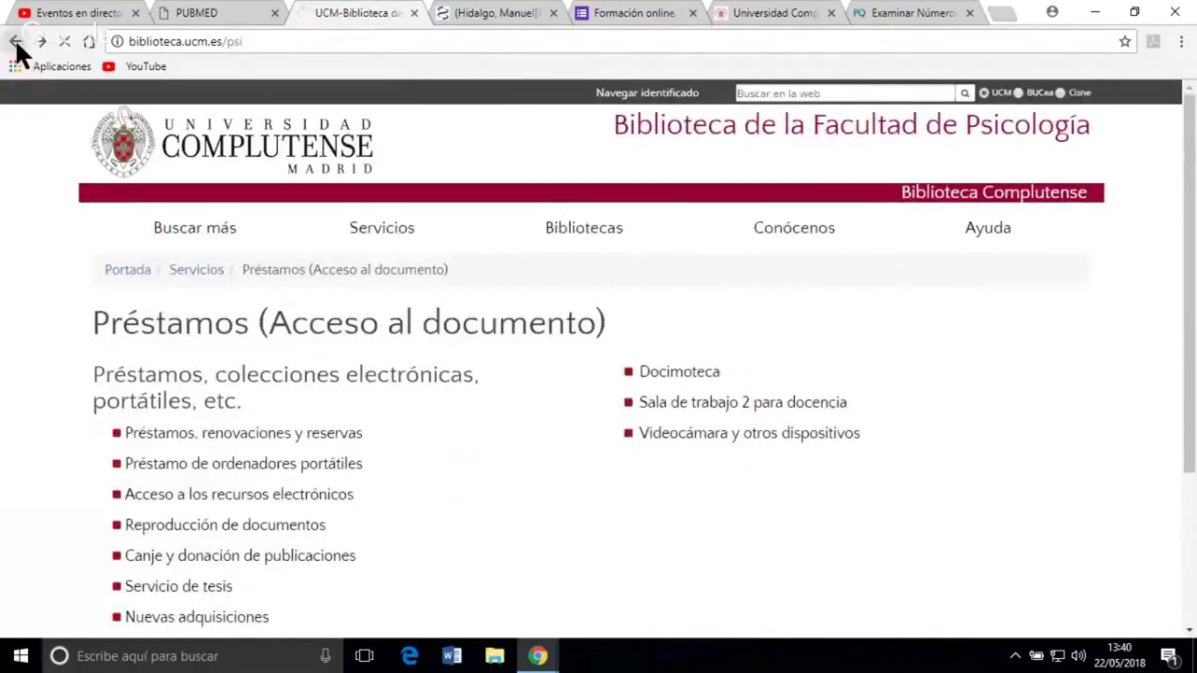
# Open the PubMed online course page from the Psychology library's Formación section and view its course options
pyautogui.click(1036, 419)
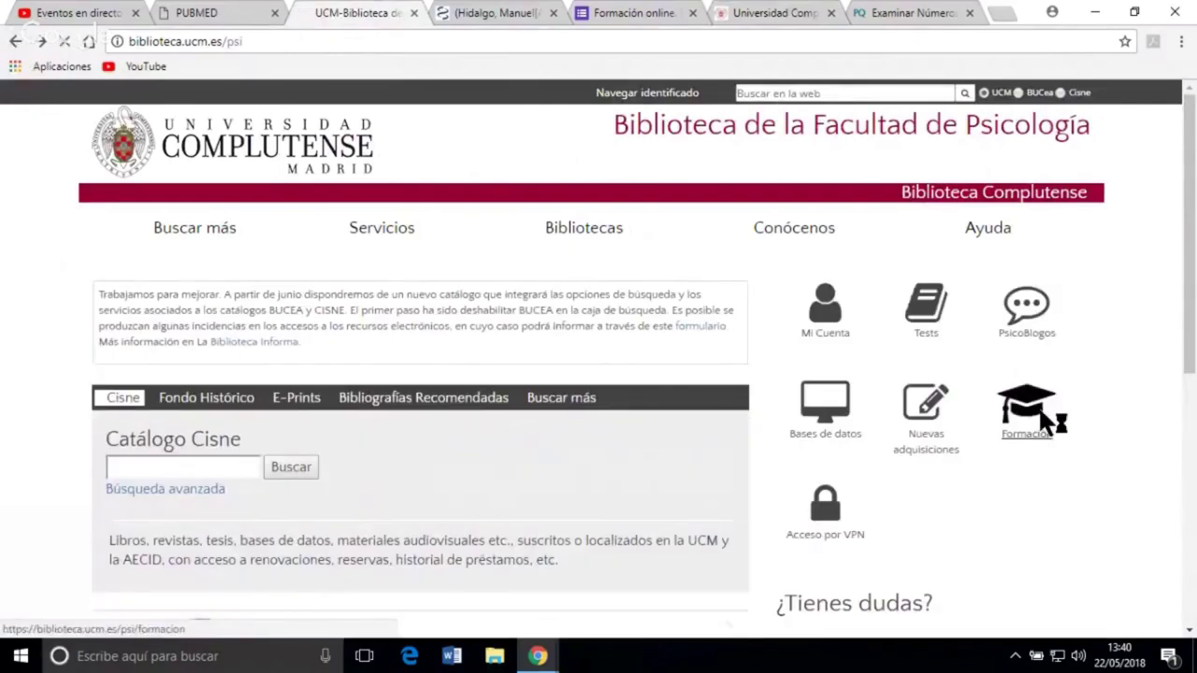
pyautogui.scroll(-1, 956, 472)
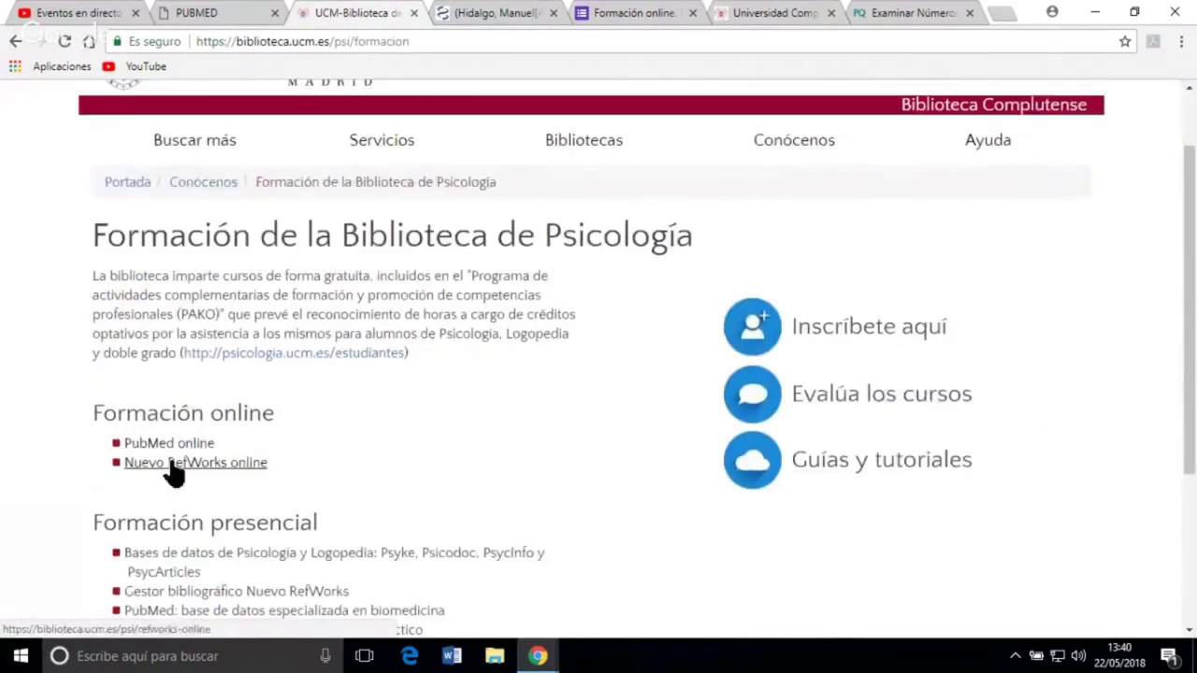
pyautogui.click(182, 439)
pyautogui.scroll(-6, 1047, 426)
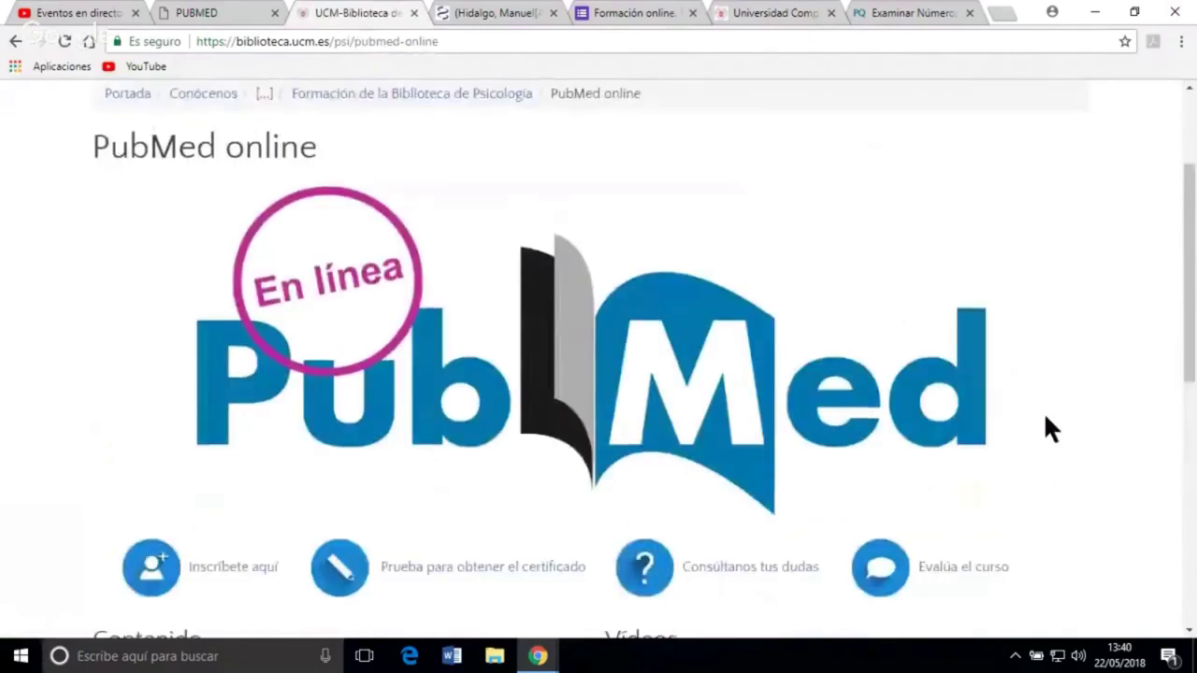